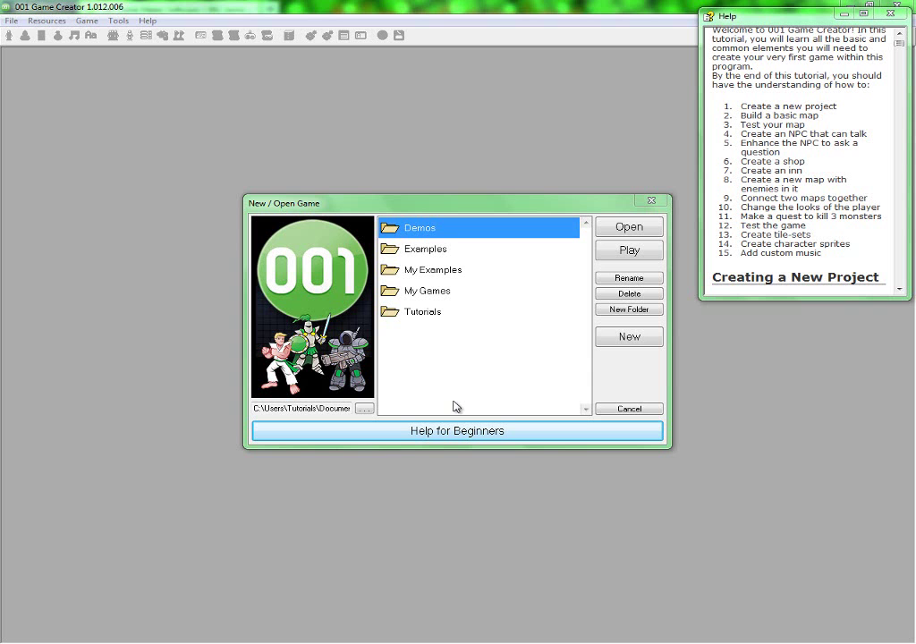
pyautogui.click(447, 400)
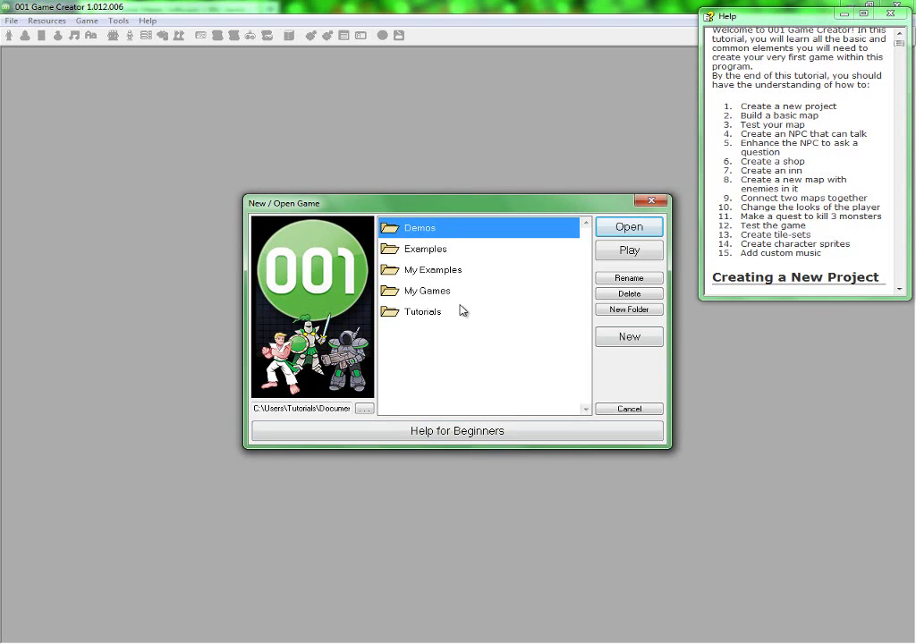
pyautogui.click(427, 312)
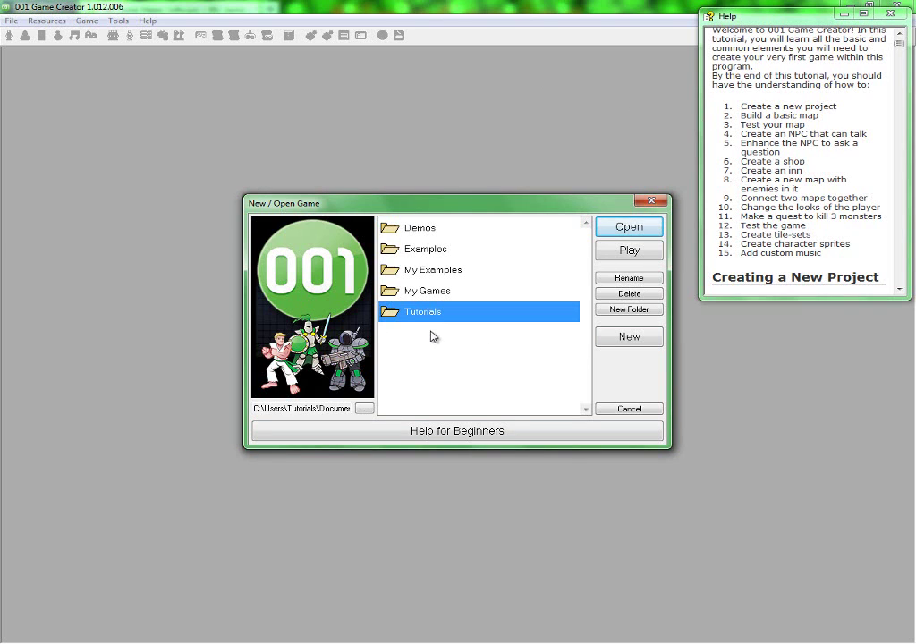
pyautogui.click(419, 229)
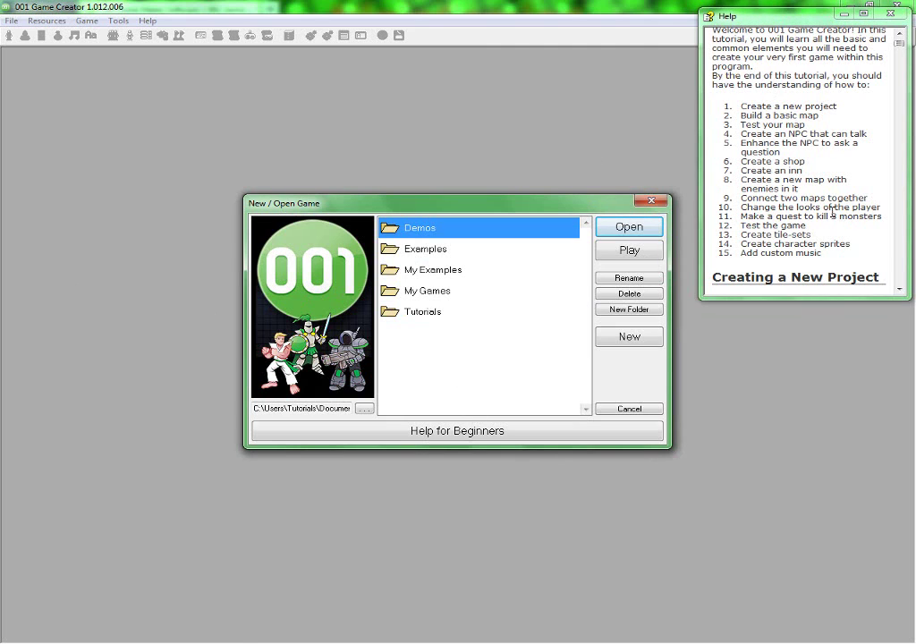
# - Read the first five learning goals in the beginner tutorial's overview, from creating a project to enhancing the NPC
pyautogui.click(797, 116)
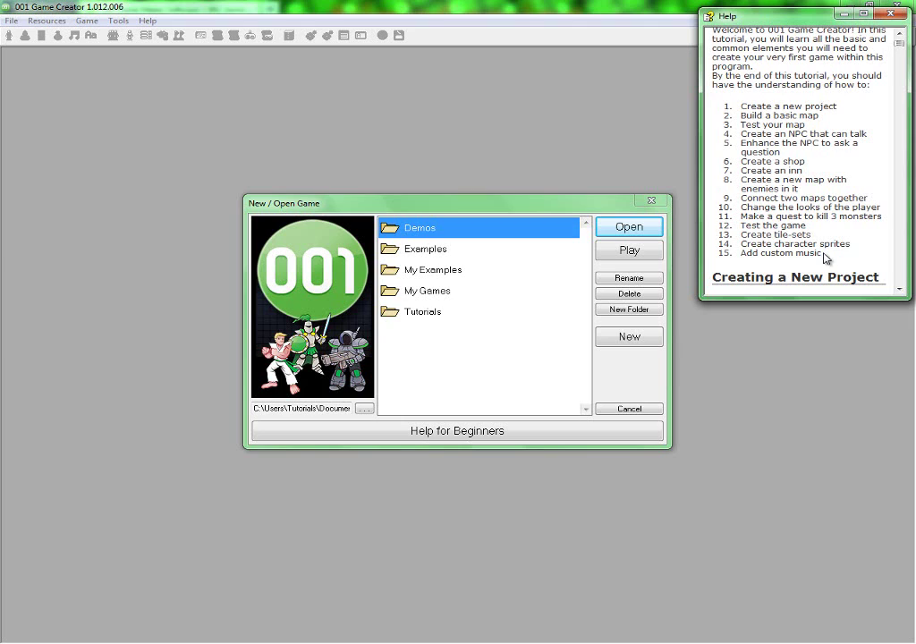
pyautogui.tripleClick(782, 109)
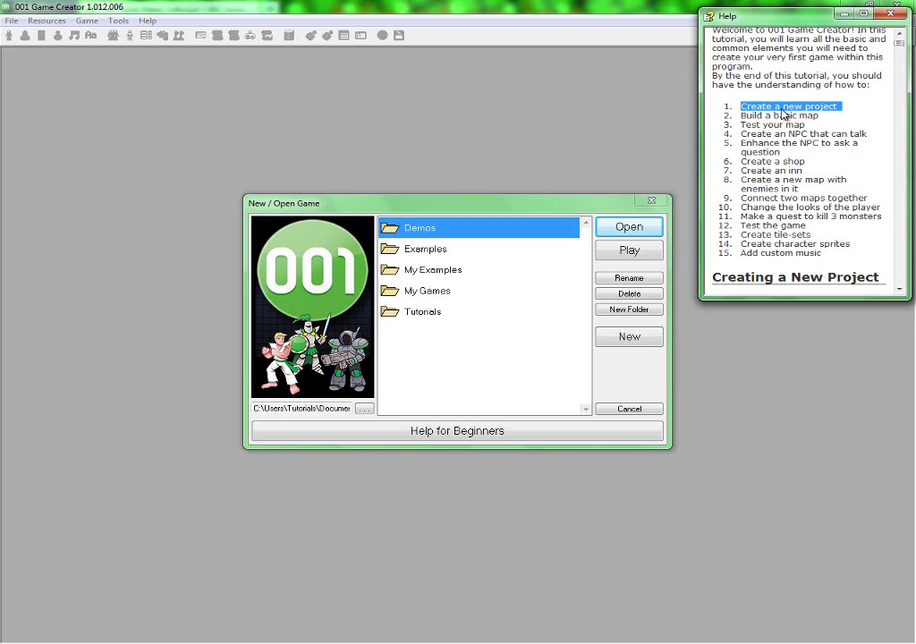
pyautogui.tripleClick(782, 116)
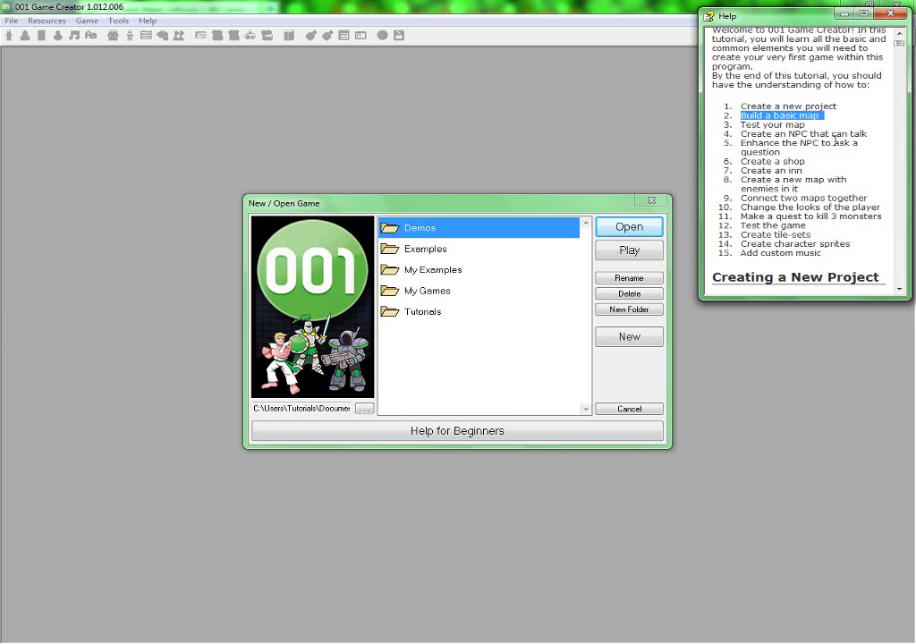
pyautogui.click(802, 113)
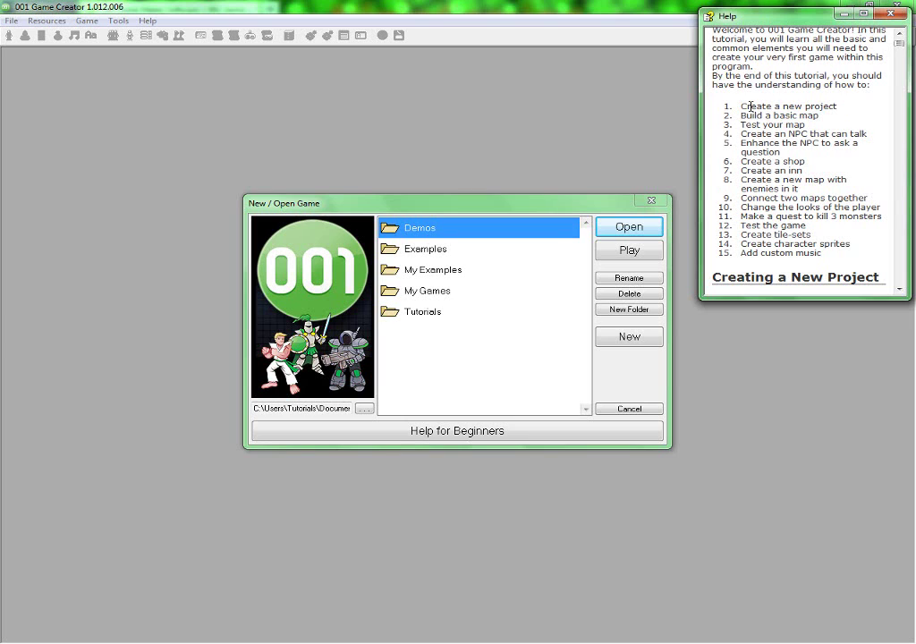
pyautogui.moveTo(741, 106); pyautogui.dragTo(838, 108)
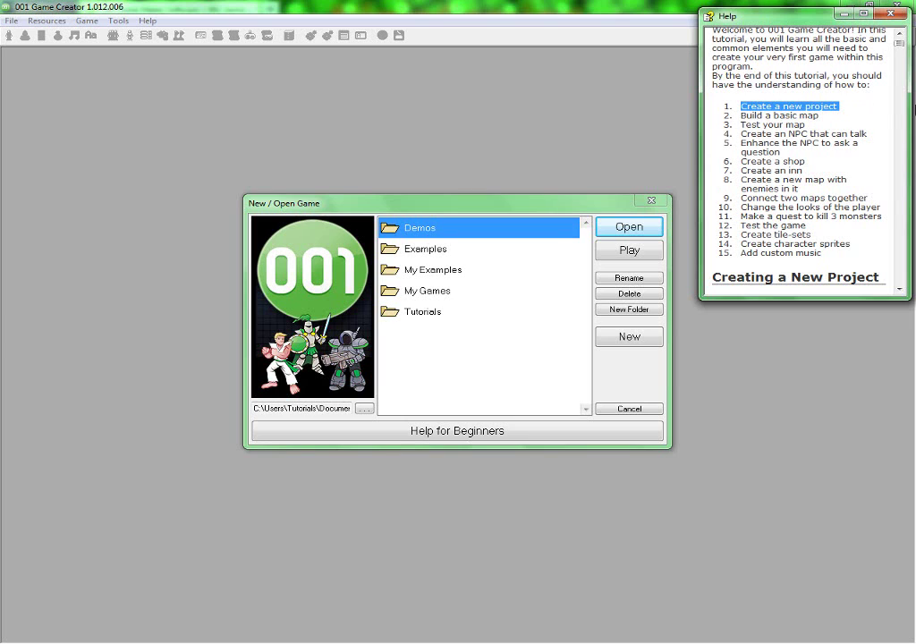
pyautogui.click(795, 94)
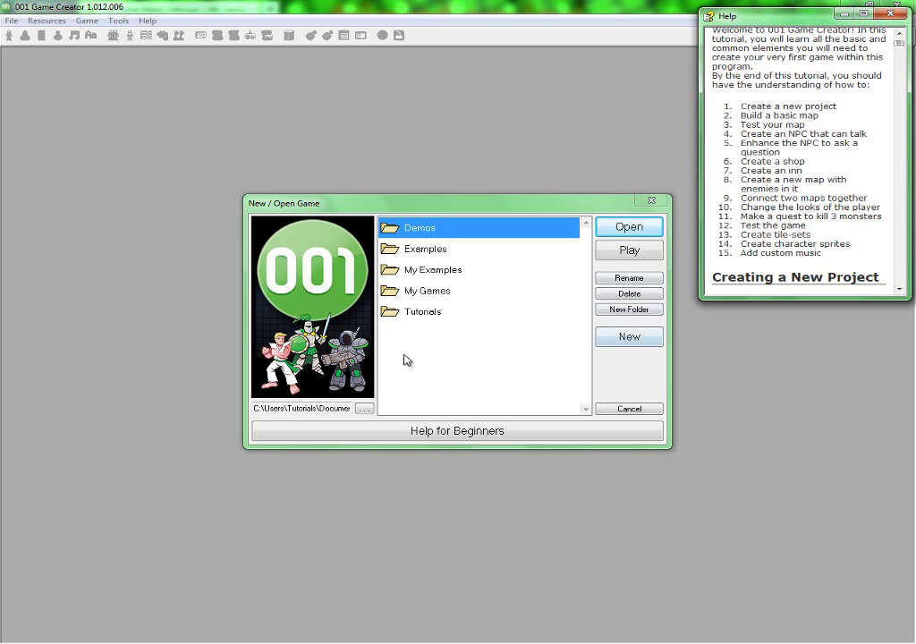
pyautogui.tripleClick(768, 115)
pyautogui.click(827, 122)
pyautogui.moveTo(803, 124); pyautogui.dragTo(654, 131)
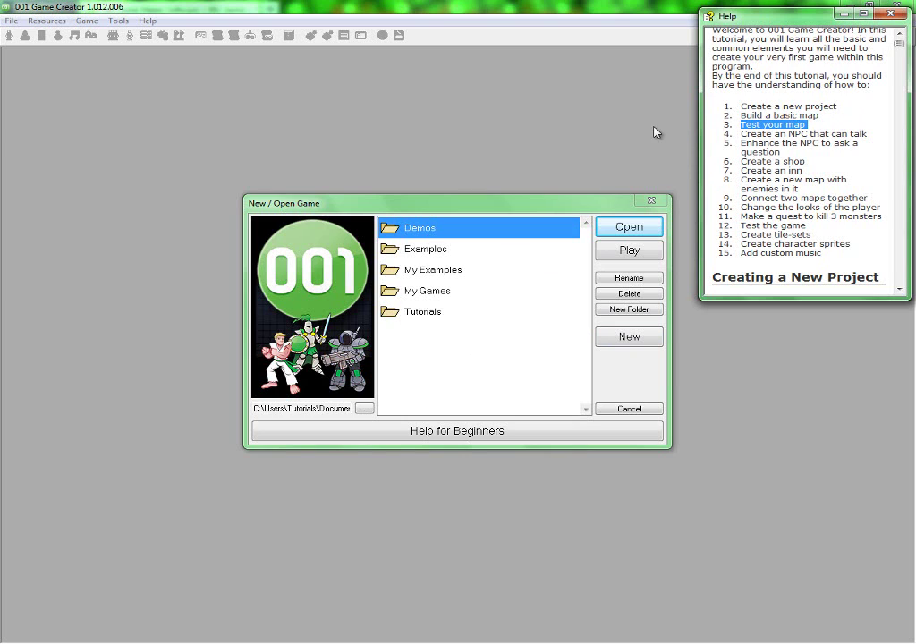
pyautogui.moveTo(870, 134); pyautogui.dragTo(693, 136)
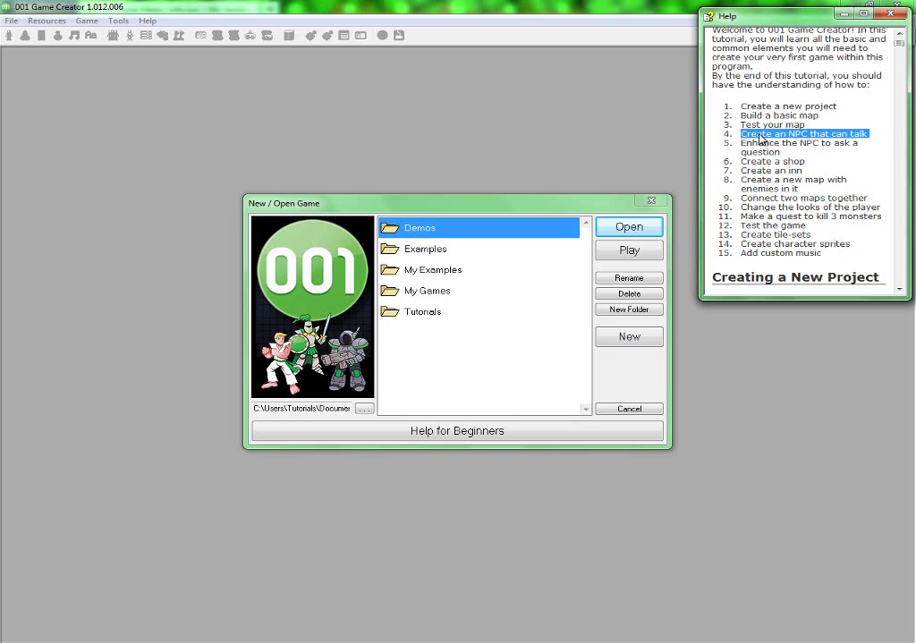
pyautogui.click(871, 141)
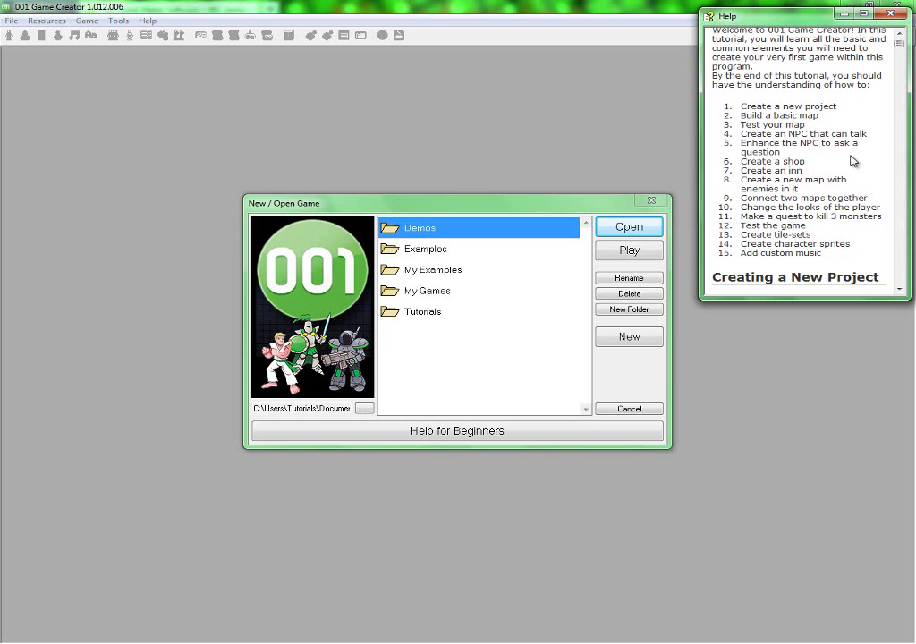
pyautogui.moveTo(784, 152); pyautogui.dragTo(719, 129)
pyautogui.click(795, 156)
pyautogui.moveTo(783, 152); pyautogui.dragTo(742, 142)
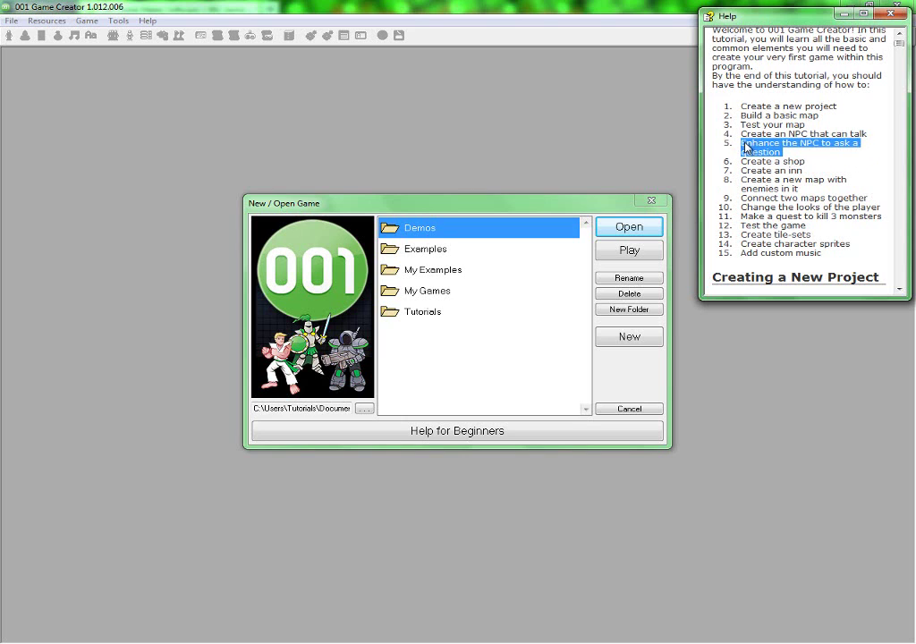
pyautogui.click(812, 165)
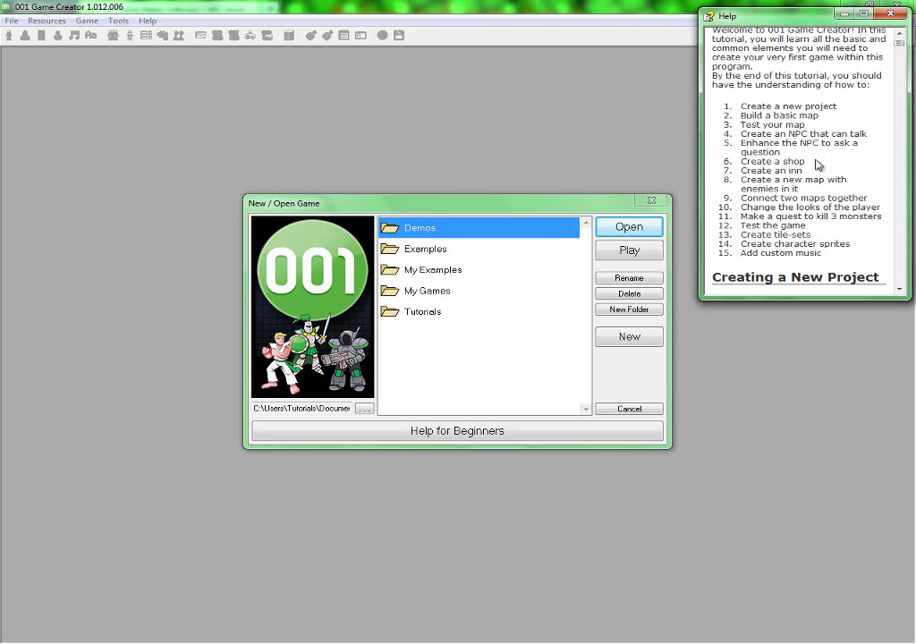
# - Read the remaining learning goals in the tutorial overview, from creating a shop to adding custom music
pyautogui.moveTo(816, 163); pyautogui.dragTo(733, 150)
pyautogui.click(771, 164)
pyautogui.click(812, 171)
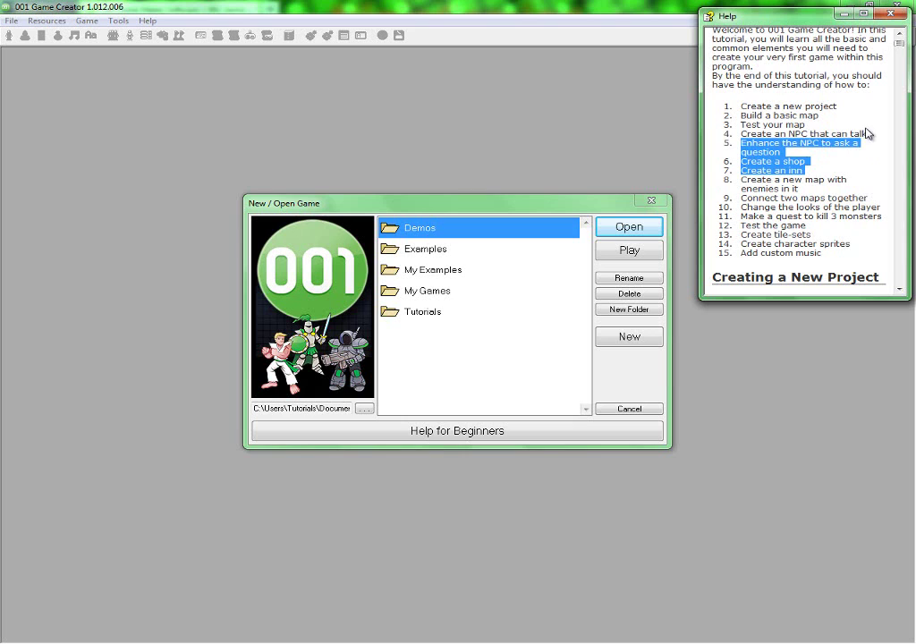
pyautogui.moveTo(808, 126); pyautogui.dragTo(811, 168)
pyautogui.click(778, 126)
pyautogui.click(771, 148)
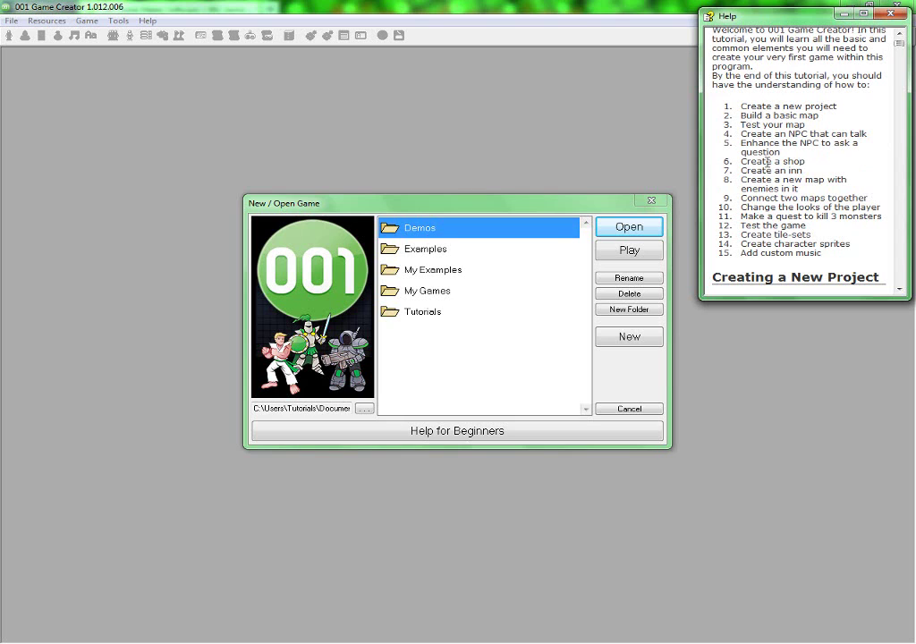
pyautogui.moveTo(771, 169); pyautogui.dragTo(724, 145)
pyautogui.click(805, 177)
pyautogui.moveTo(816, 197); pyautogui.dragTo(724, 202)
pyautogui.moveTo(745, 208); pyautogui.dragTo(760, 210)
pyautogui.click(783, 189)
pyautogui.click(820, 196)
pyautogui.moveTo(740, 225); pyautogui.dragTo(847, 228)
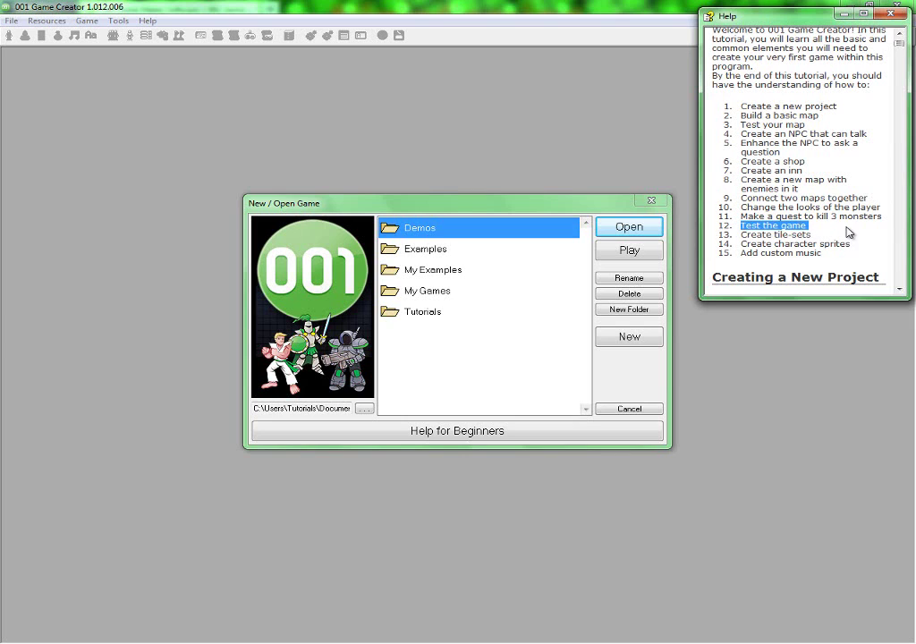
pyautogui.click(732, 235)
pyautogui.moveTo(732, 239); pyautogui.dragTo(816, 235)
pyautogui.click(817, 236)
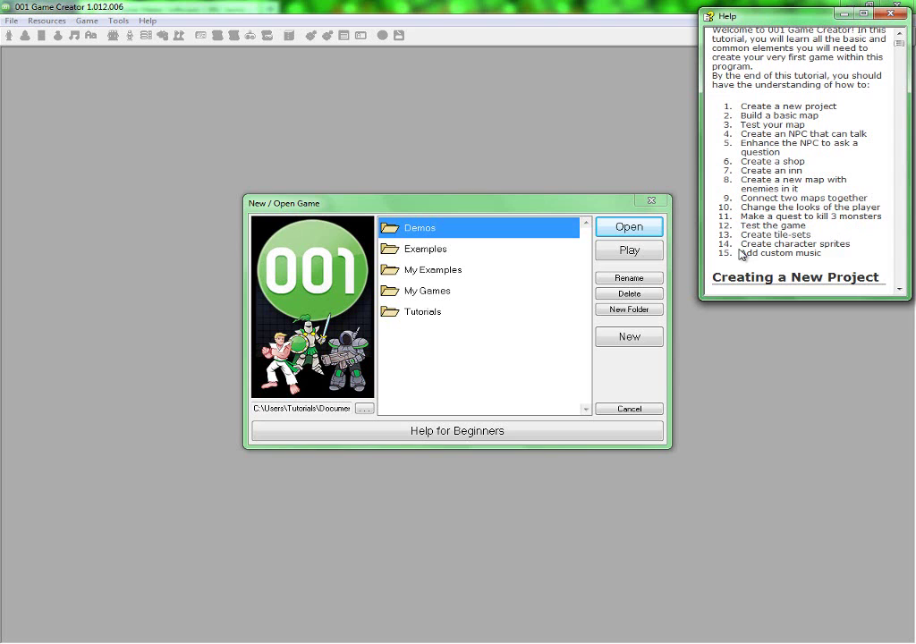
pyautogui.moveTo(738, 246)
pyautogui.mouseDown()
pyautogui.moveTo(864, 242)
pyautogui.moveTo(734, 255)
pyautogui.mouseUp()
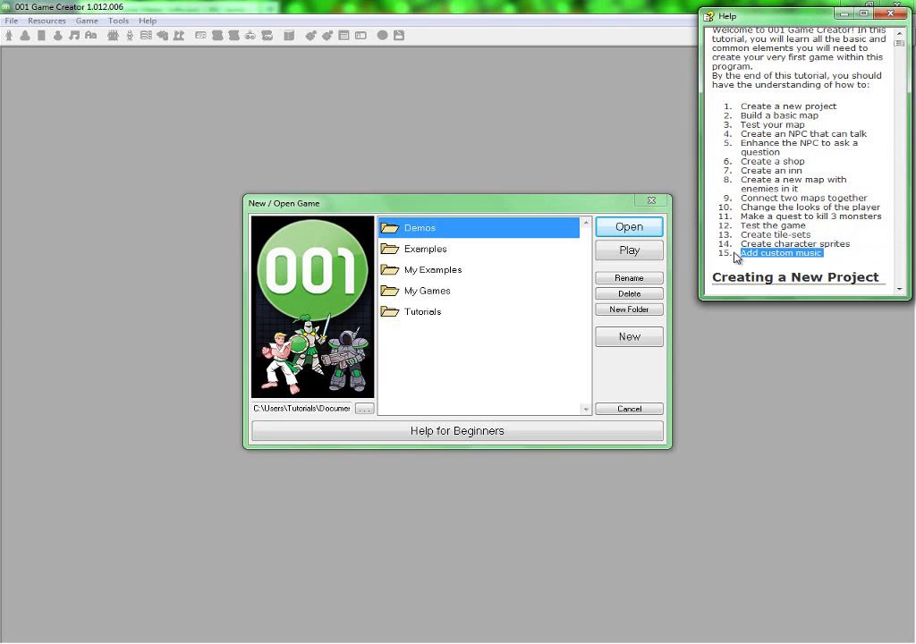
pyautogui.click(818, 252)
# - Skim the help sections on creating a new project and building a basic map, and return to the overview list
pyautogui.scroll(-2, 828, 251)
pyautogui.scroll(3, 834, 251)
pyautogui.scroll(-3, 834, 250)
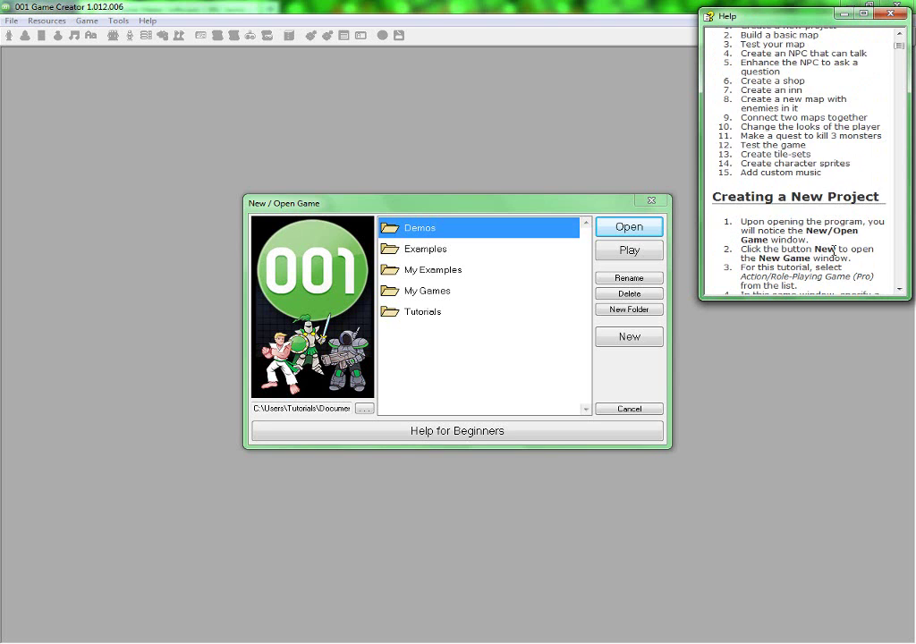
pyautogui.scroll(-3, 833, 250)
pyautogui.scroll(2, 833, 253)
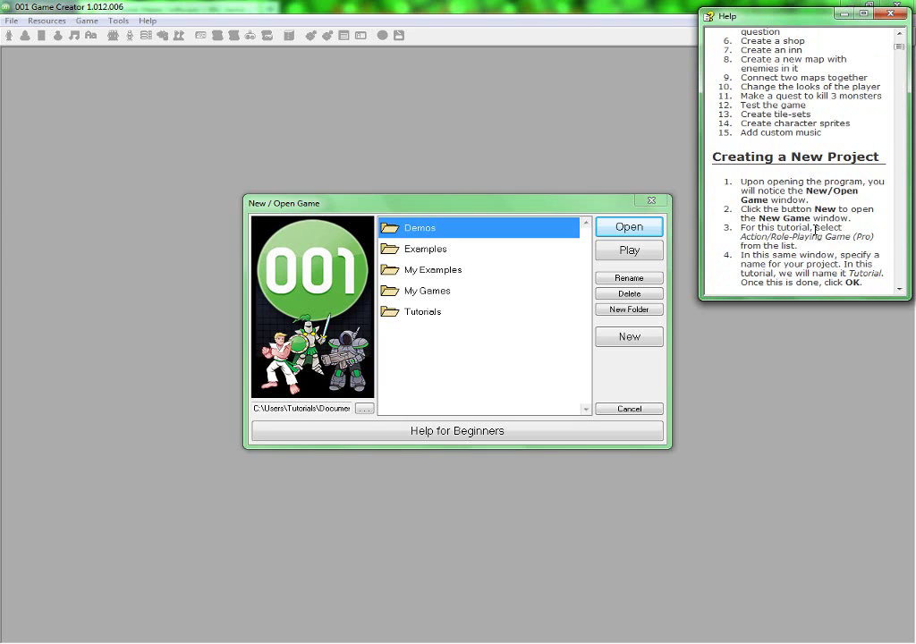
pyautogui.moveTo(810, 218); pyautogui.dragTo(742, 218)
pyautogui.tripleClick(794, 217)
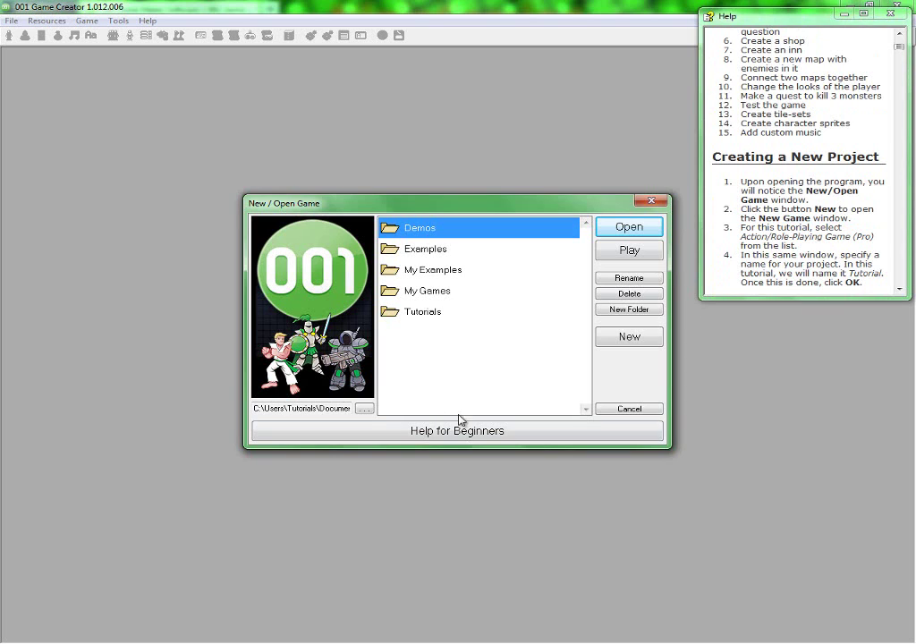
pyautogui.click(862, 152)
pyautogui.scroll(-3, 767, 183)
pyautogui.scroll(1, 766, 184)
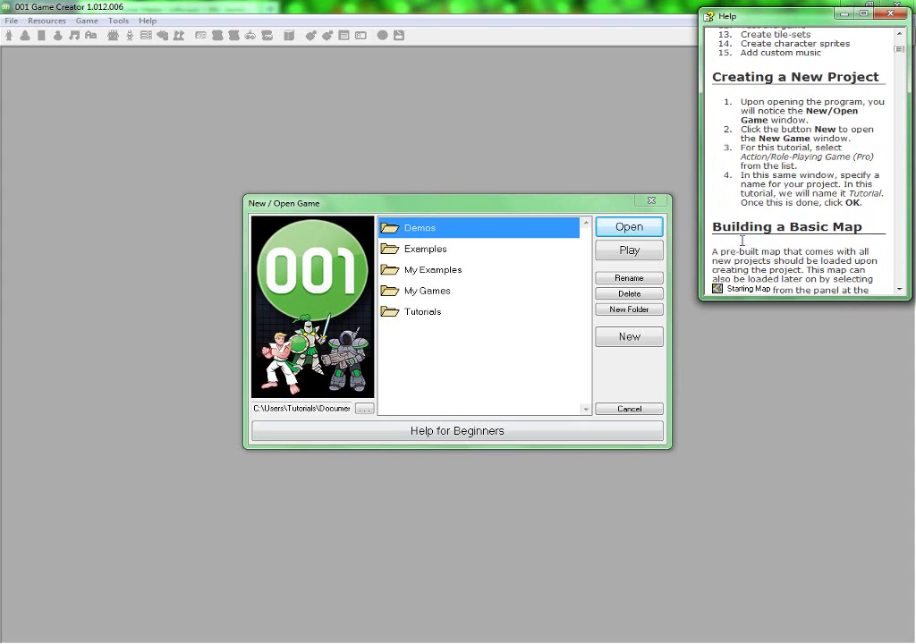
pyautogui.scroll(-7, 756, 215)
pyautogui.scroll(-3, 773, 231)
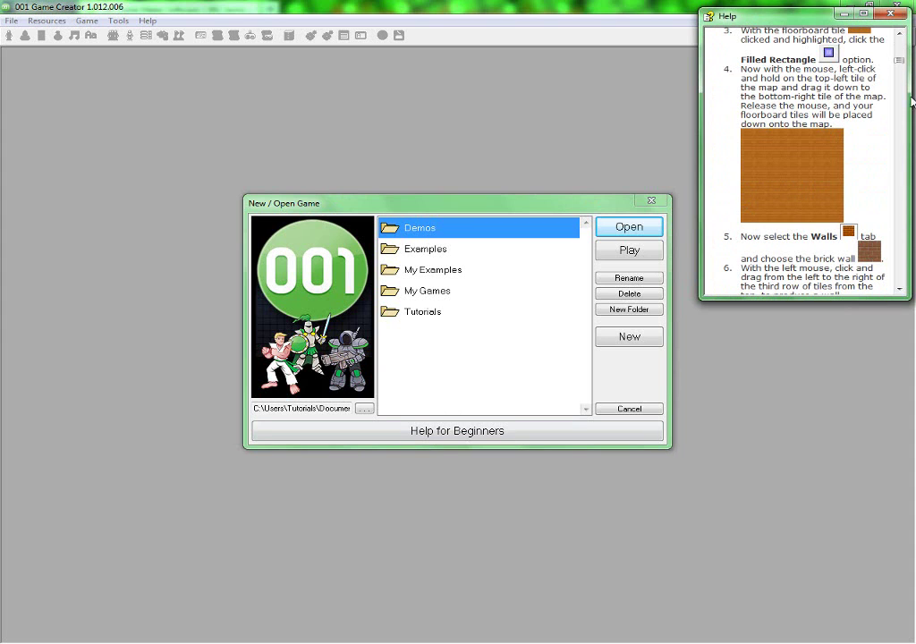
pyautogui.moveTo(899, 60); pyautogui.dragTo(911, 3)
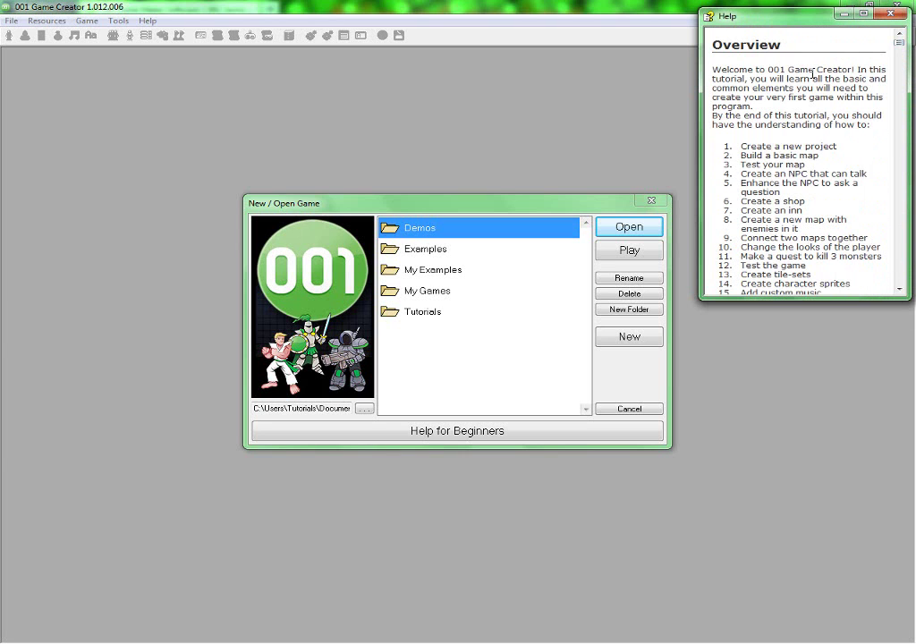
pyautogui.scroll(-2, 763, 156)
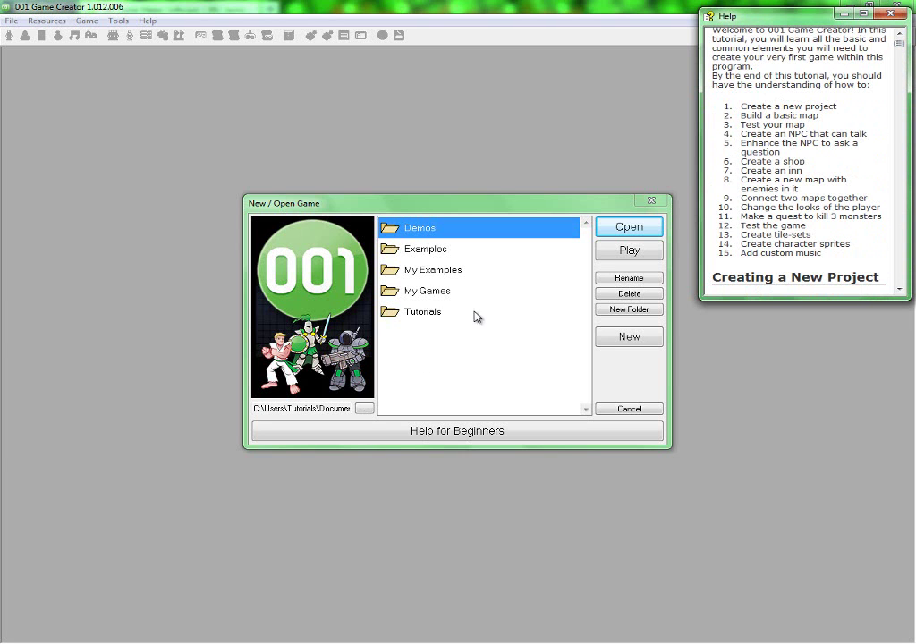
pyautogui.click(473, 340)
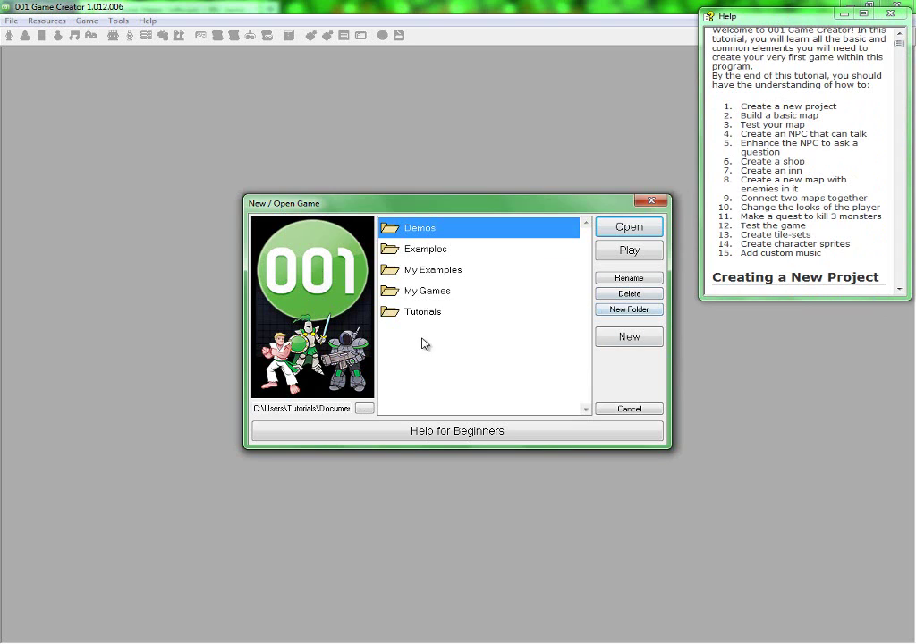
pyautogui.click(610, 310)
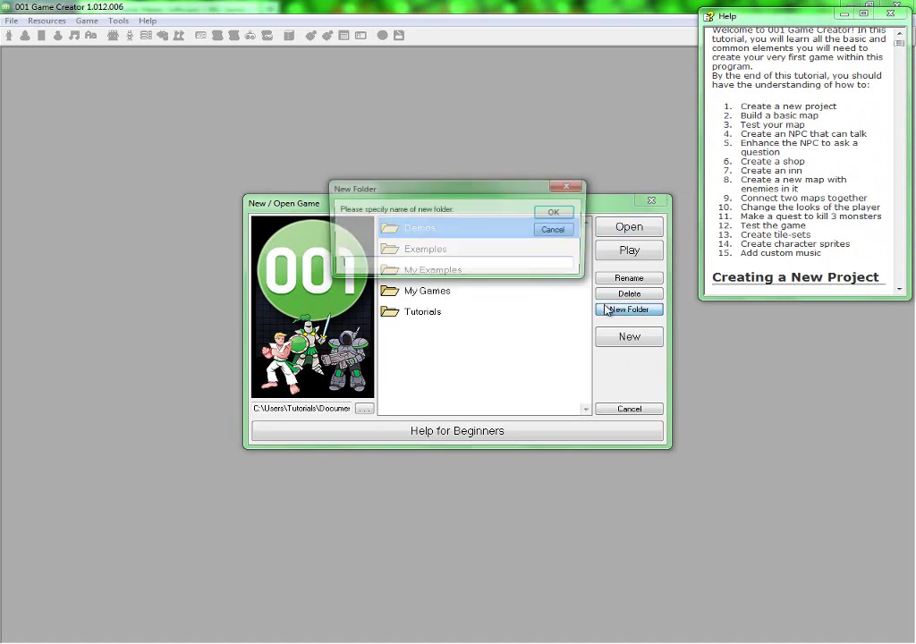
pyautogui.press('Escape')
# - Create a new game in the Tutorials folder from the Action / RPG (Pro) template, named New Game
pyautogui.click(466, 312)
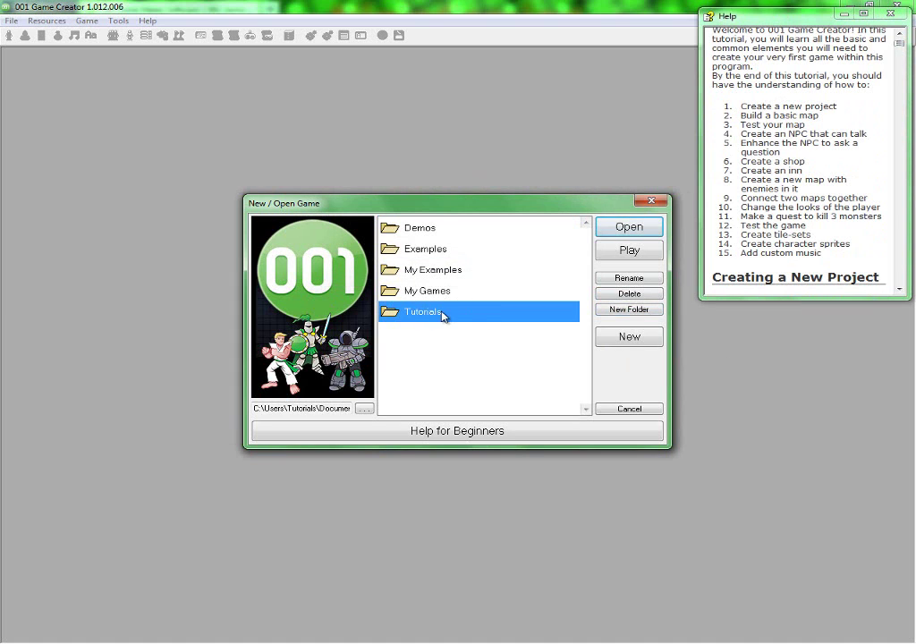
pyautogui.doubleClick(445, 313)
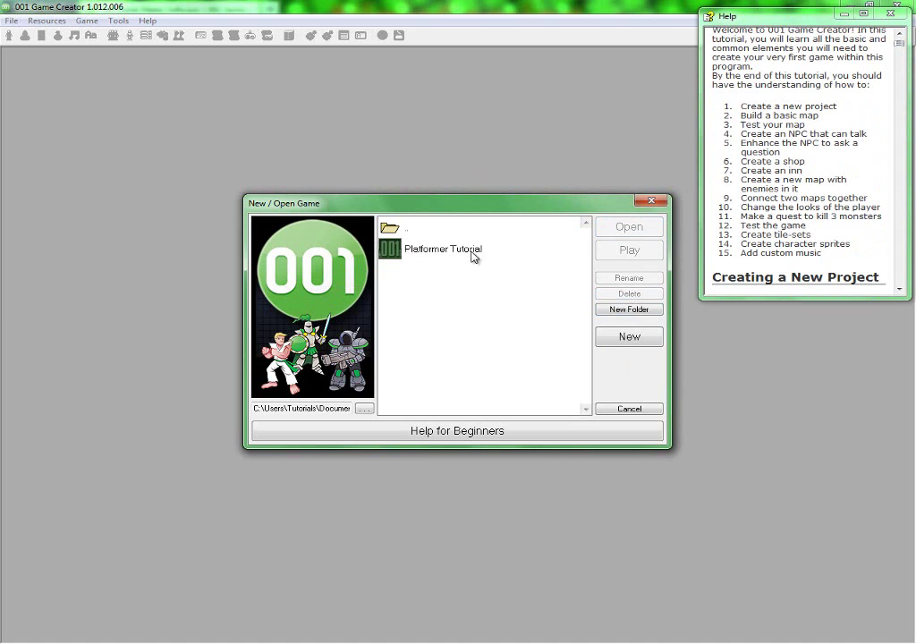
pyautogui.click(626, 337)
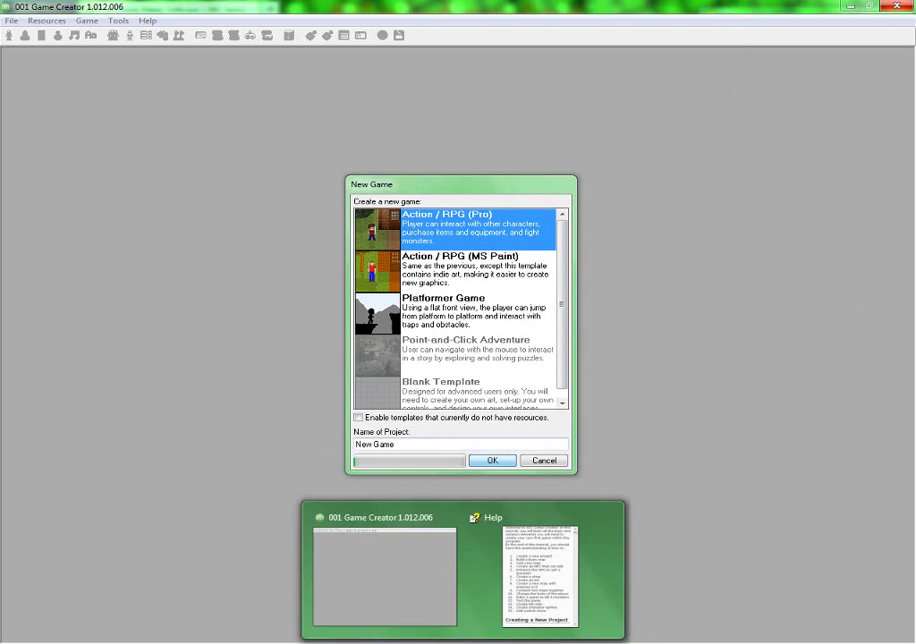
pyautogui.click(196, 642)
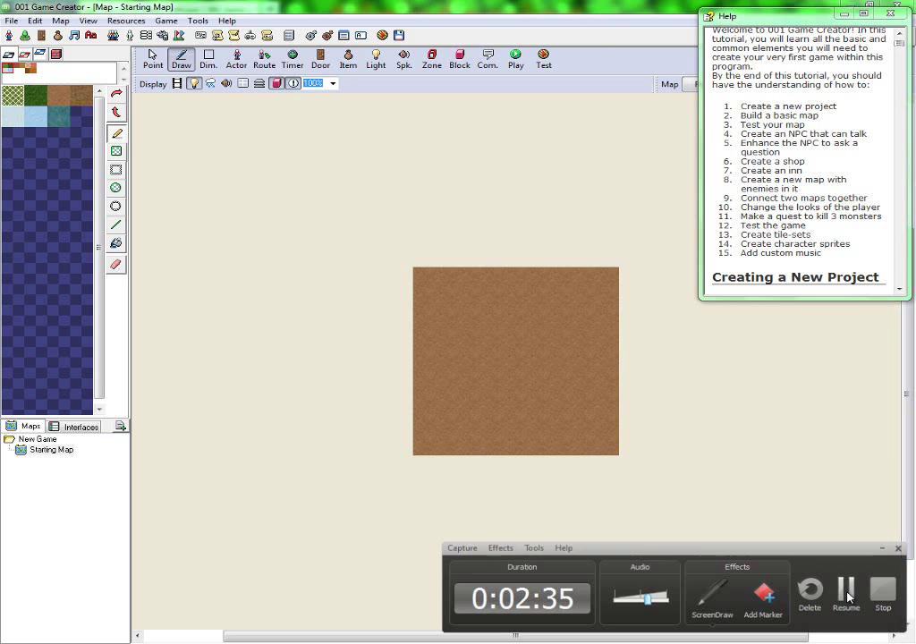
# - Review the help overview's goals on creating a new project and building a basic map beside the starting map
pyautogui.click(840, 143)
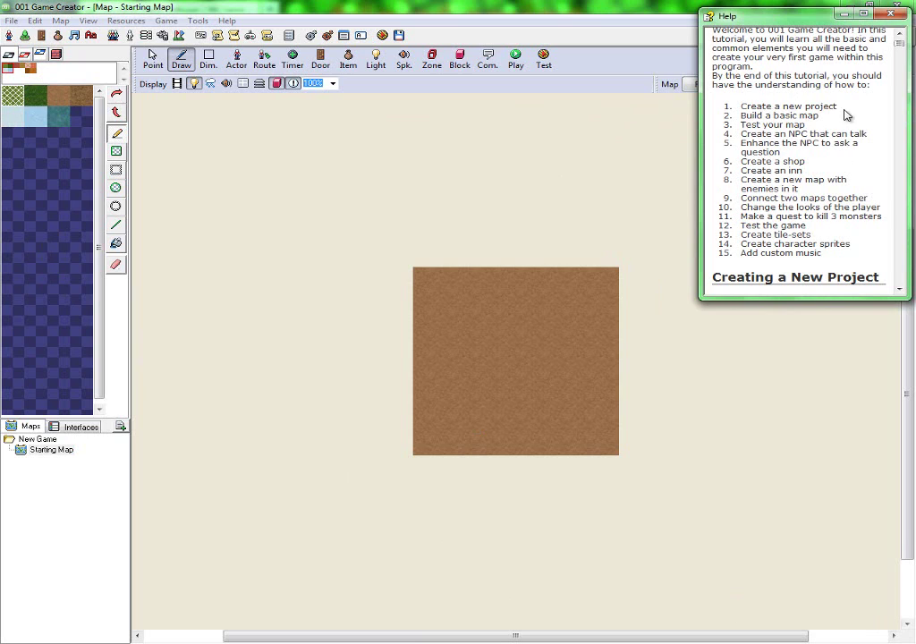
pyautogui.moveTo(771, 107); pyautogui.dragTo(904, 102)
pyautogui.click(792, 120)
pyautogui.moveTo(773, 115); pyautogui.dragTo(819, 115)
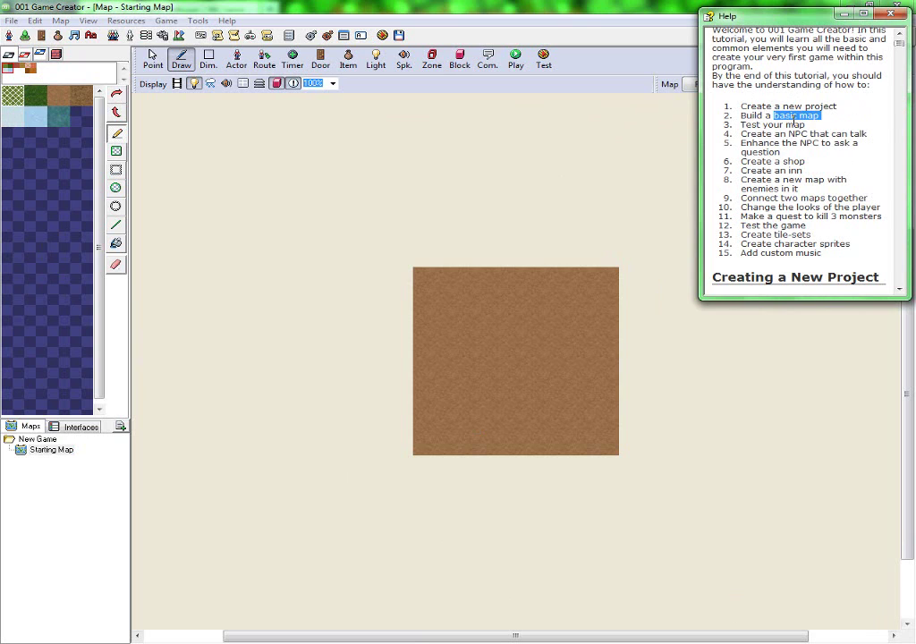
pyautogui.click(805, 116)
pyautogui.tripleClick(795, 117)
pyautogui.click(912, 191)
pyautogui.scroll(-1, 671, 456)
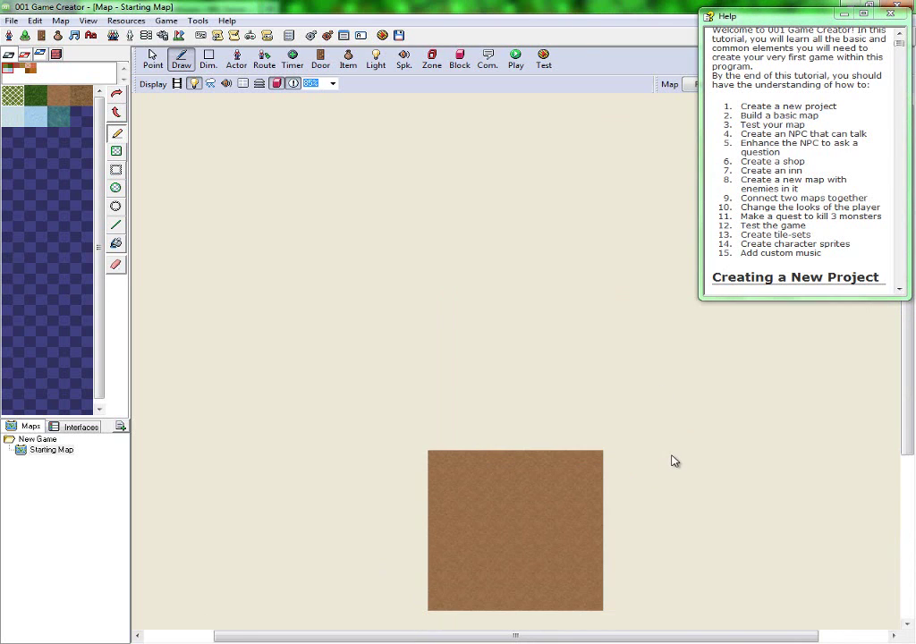
# - Paint light grass over the entire dirt ground of the Starting Map, working from the outer edges inward
pyautogui.scroll(-1, 671, 458)
pyautogui.moveTo(671, 462); pyautogui.dragTo(660, 312, button='middle')
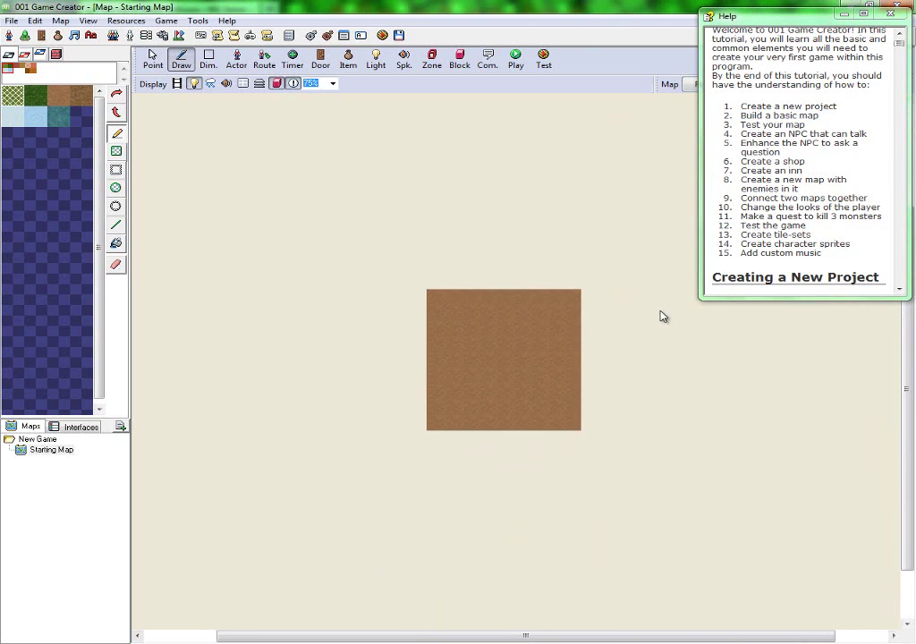
pyautogui.scroll(2, 678, 404)
pyautogui.scroll(2, 681, 413)
pyautogui.moveTo(286, 374); pyautogui.dragTo(390, 421, button='middle')
pyautogui.moveTo(529, 375); pyautogui.dragTo(556, 358, button='middle')
pyautogui.scroll(1, 574, 412)
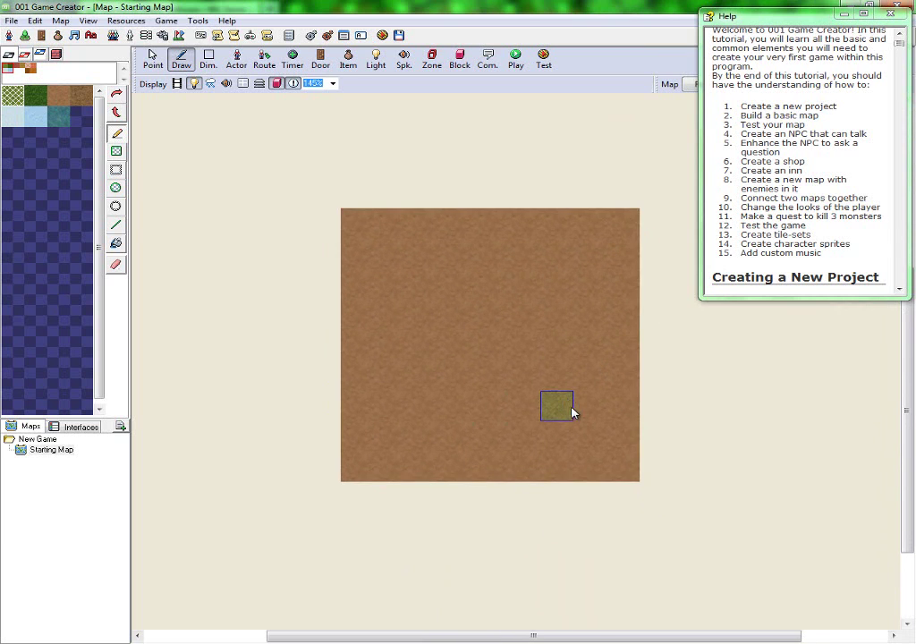
pyautogui.scroll(1, 572, 408)
pyautogui.moveTo(518, 365); pyautogui.dragTo(556, 415, button='middle')
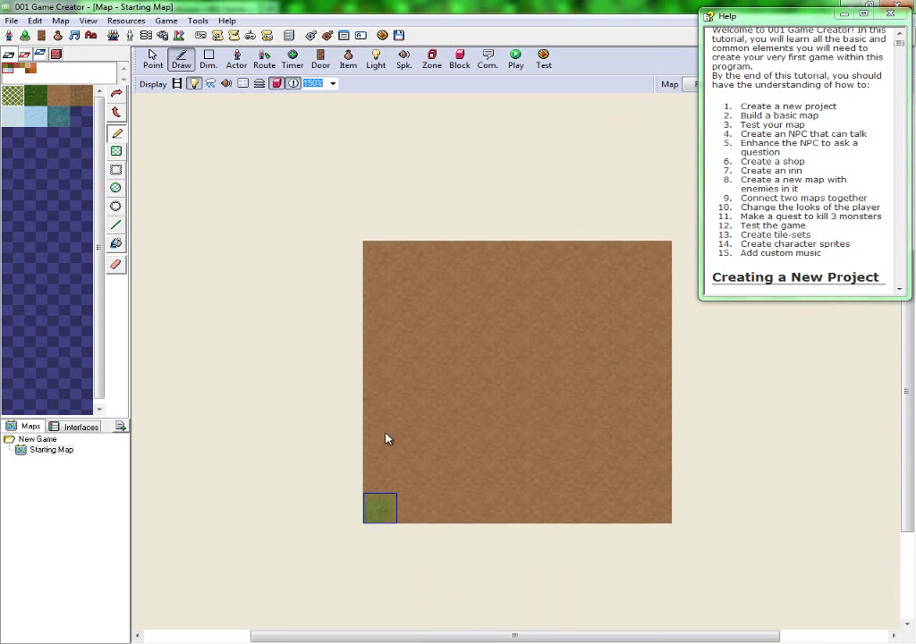
pyautogui.moveTo(387, 439)
pyautogui.mouseDown()
pyautogui.moveTo(400, 251)
pyautogui.moveTo(384, 380)
pyautogui.moveTo(387, 276)
pyautogui.moveTo(593, 252)
pyautogui.moveTo(713, 265)
pyautogui.moveTo(649, 287)
pyautogui.moveTo(401, 317)
pyautogui.moveTo(394, 528)
pyautogui.moveTo(405, 546)
pyautogui.moveTo(402, 505)
pyautogui.moveTo(698, 507)
pyautogui.mouseUp()
pyautogui.moveTo(636, 504)
pyautogui.mouseDown()
pyautogui.moveTo(664, 317)
pyautogui.moveTo(634, 323)
pyautogui.moveTo(625, 510)
pyautogui.moveTo(597, 487)
pyautogui.moveTo(292, 488)
pyautogui.mouseUp()
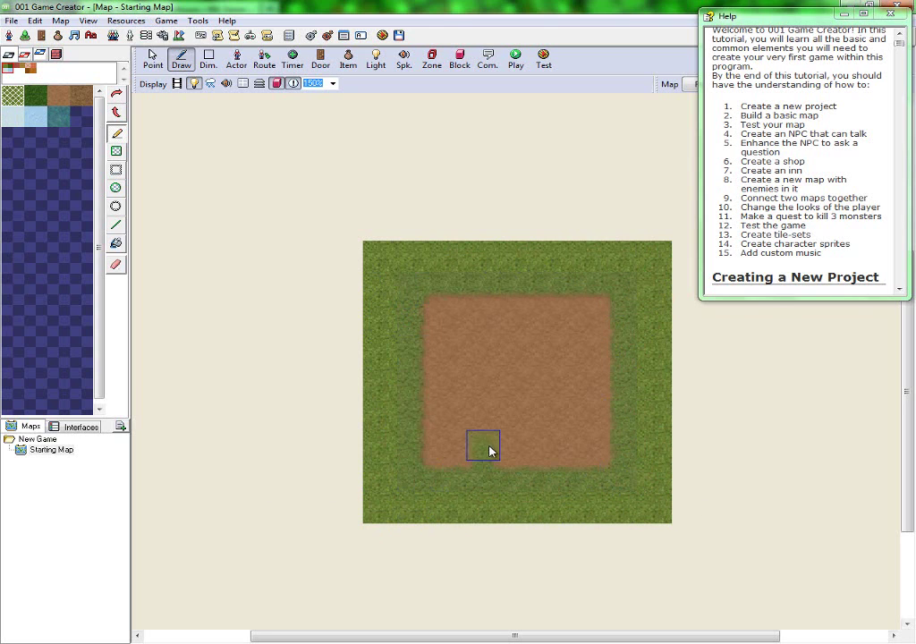
pyautogui.moveTo(491, 450)
pyautogui.mouseDown()
pyautogui.moveTo(803, 474)
pyautogui.moveTo(426, 353)
pyautogui.moveTo(474, 317)
pyautogui.moveTo(640, 338)
pyautogui.moveTo(535, 399)
pyautogui.moveTo(421, 344)
pyautogui.moveTo(456, 482)
pyautogui.mouseUp()
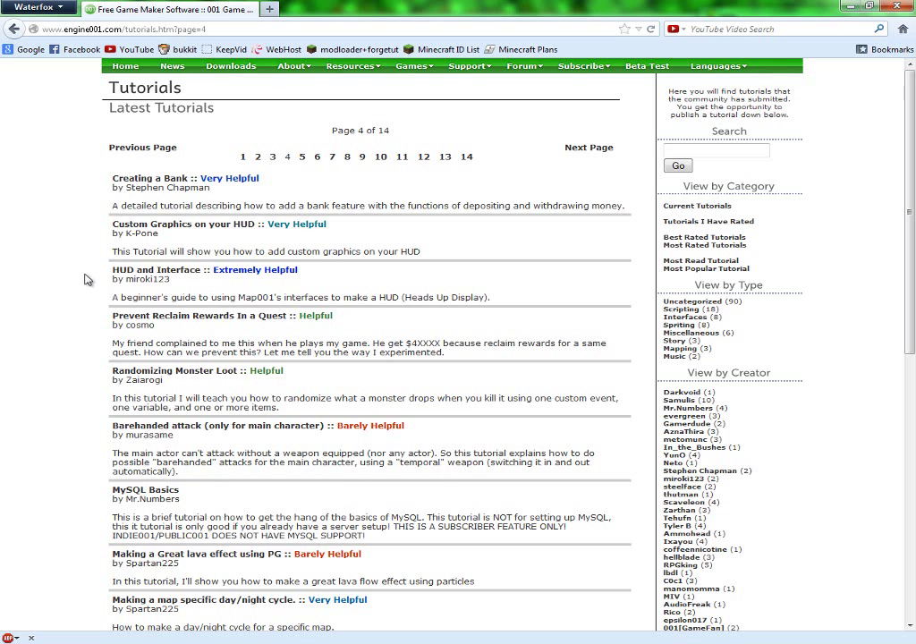
# - Skim page 4 of the Latest Tutorials list on the engine001.com site in Waterfox, and return to 001 Game Creator
pyautogui.scroll(-3, 75, 251)
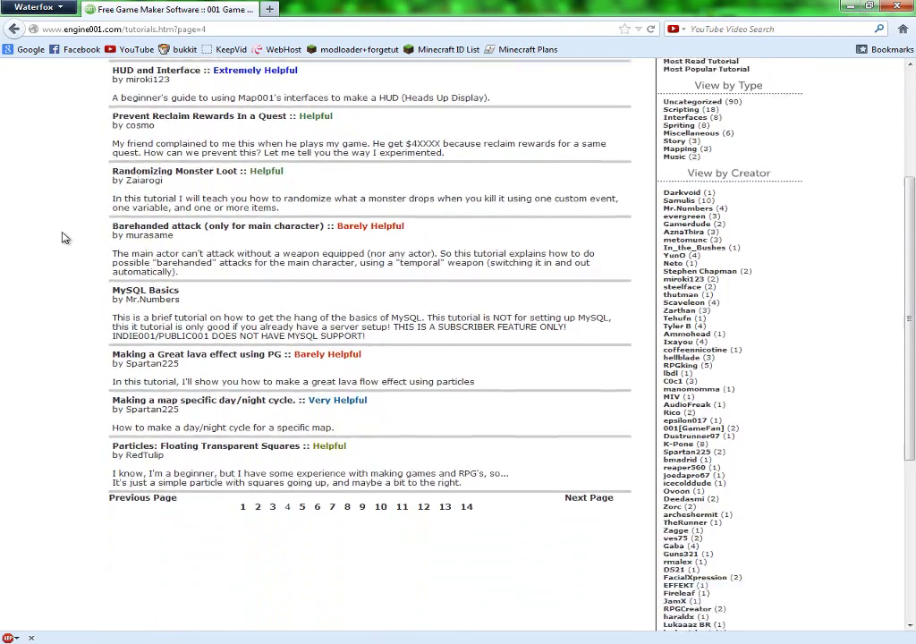
pyautogui.scroll(2, 69, 255)
pyautogui.scroll(1, 120, 464)
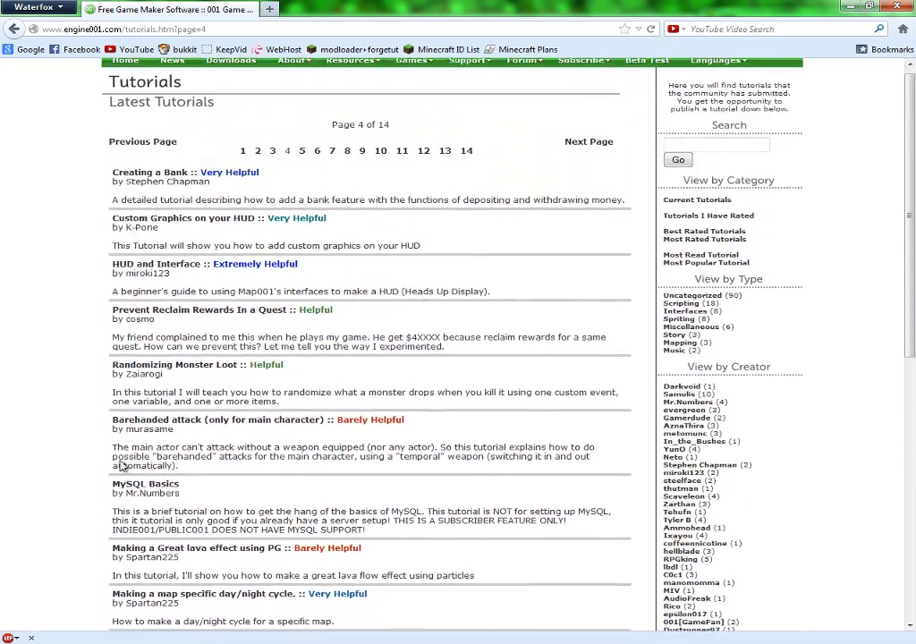
pyautogui.scroll(-3, 117, 461)
pyautogui.scroll(3, 115, 452)
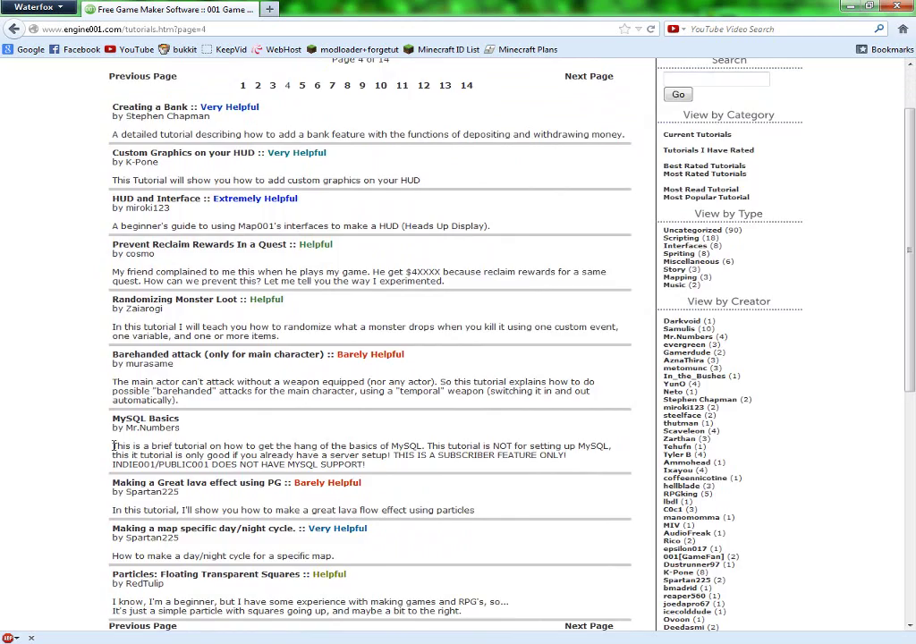
pyautogui.scroll(-2, 76, 421)
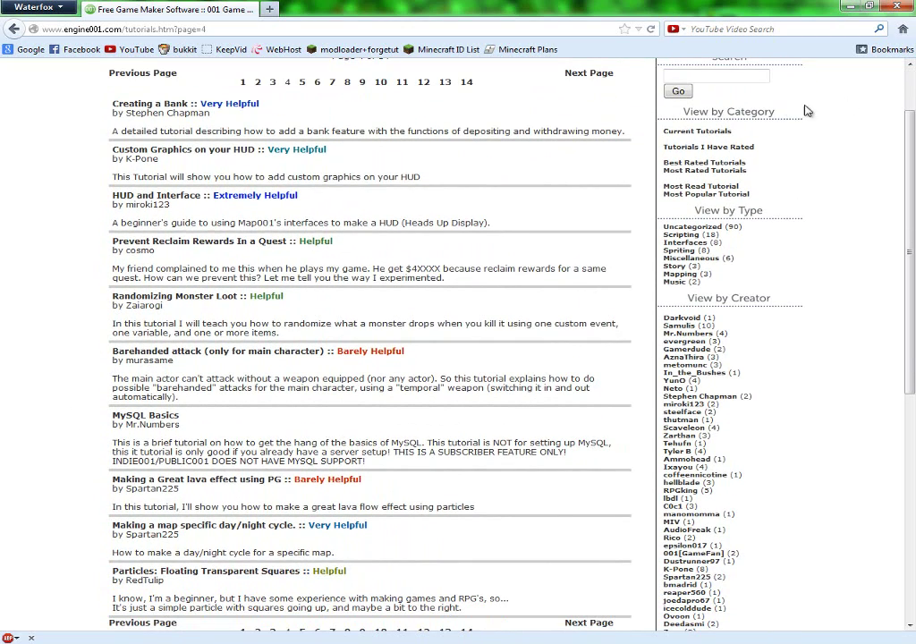
pyautogui.click(897, 7)
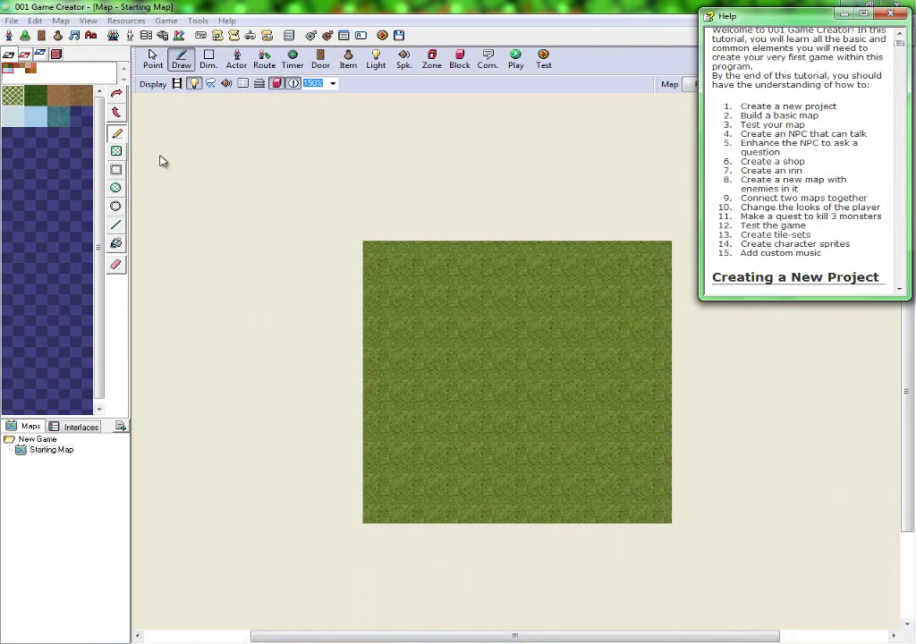
# - Recheck the learning goals in the Help overview and glance at the website's tutorial list before returning to the map
pyautogui.moveTo(821, 24)
pyautogui.mouseDown()
pyautogui.moveTo(814, 20)
pyautogui.moveTo(807, 43)
pyautogui.moveTo(824, 32)
pyautogui.mouseUp()
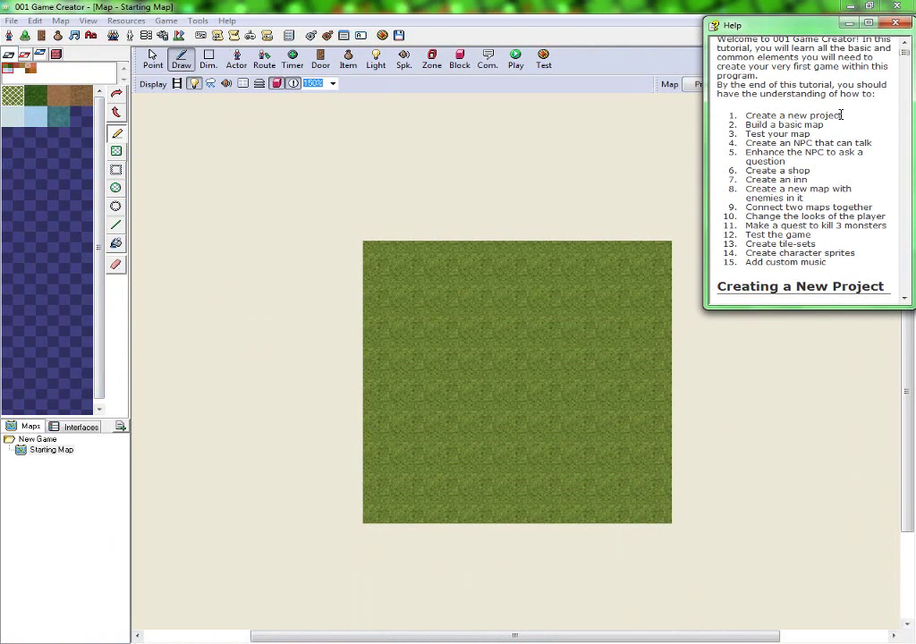
pyautogui.scroll(-3, 841, 115)
pyautogui.scroll(5, 776, 228)
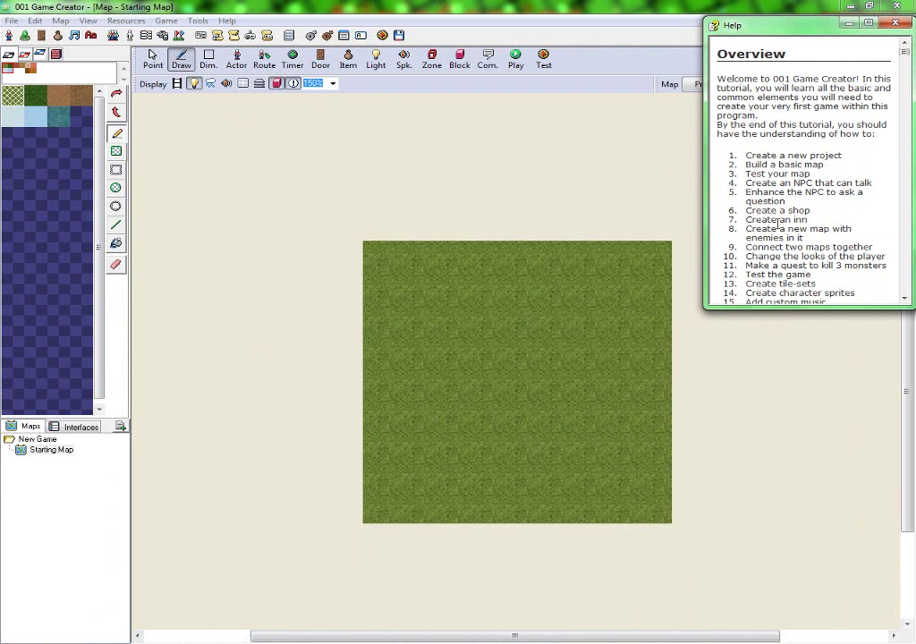
pyautogui.scroll(-1, 776, 225)
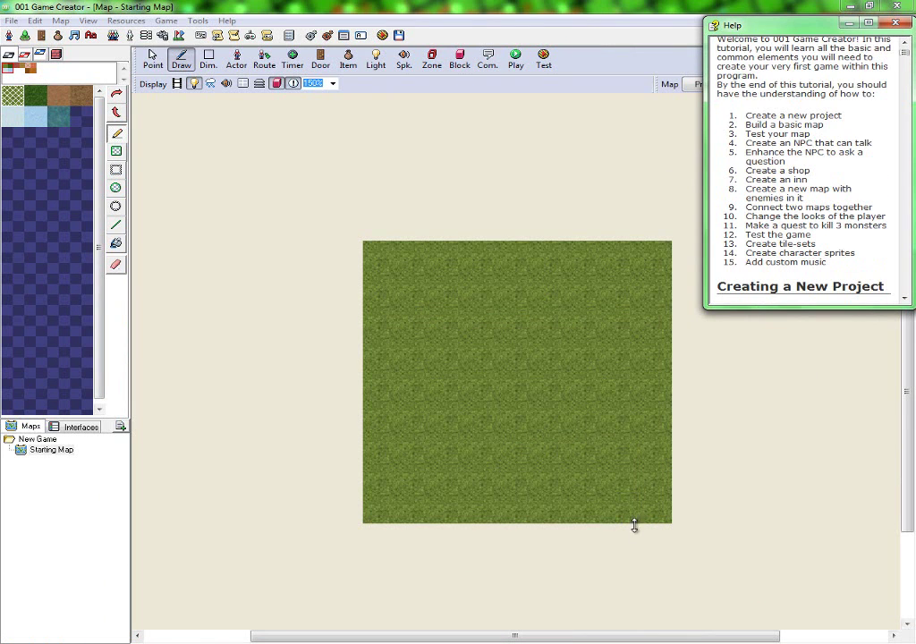
pyautogui.hotkey('alt', 'Tab')
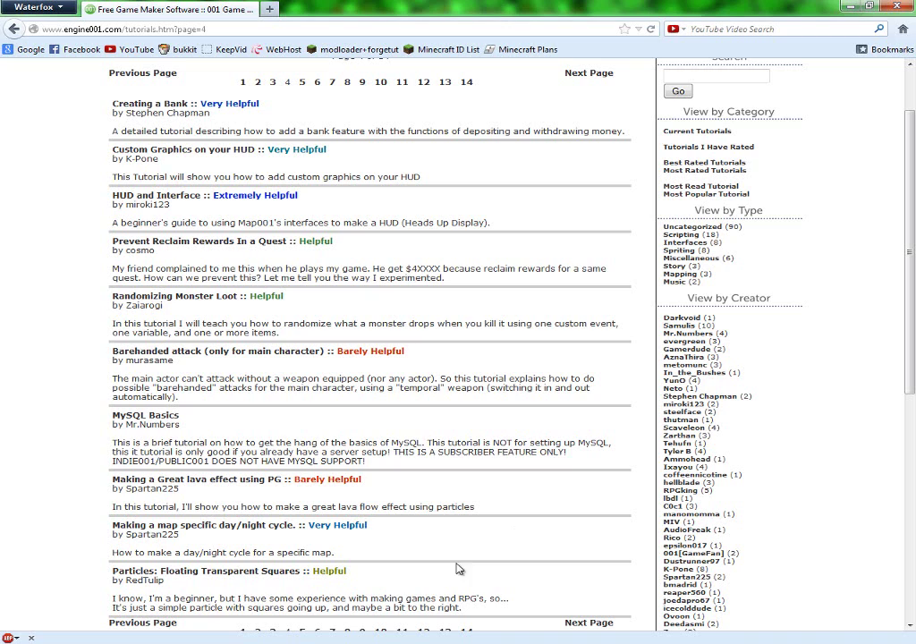
pyautogui.moveTo(506, 642)
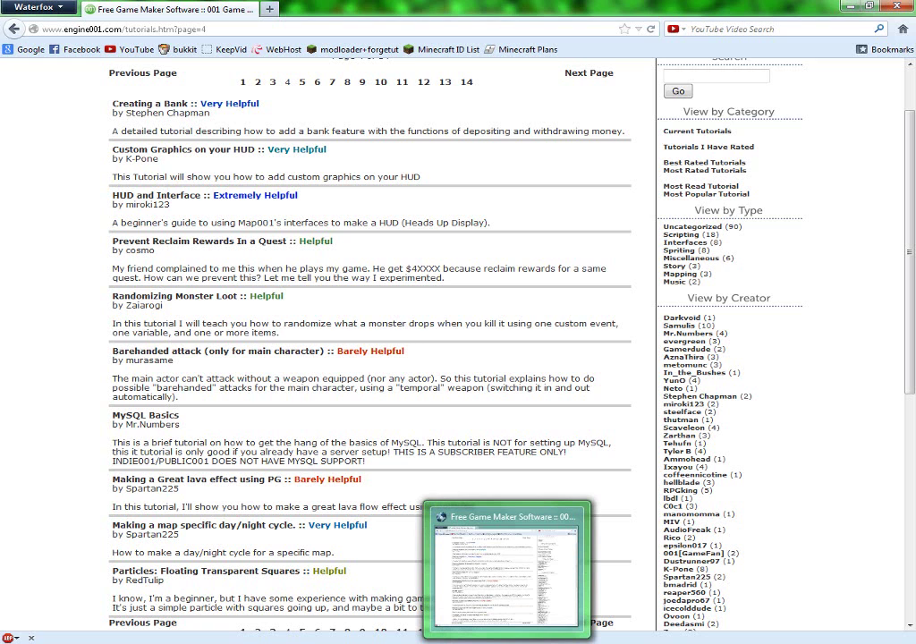
pyautogui.click(506, 643)
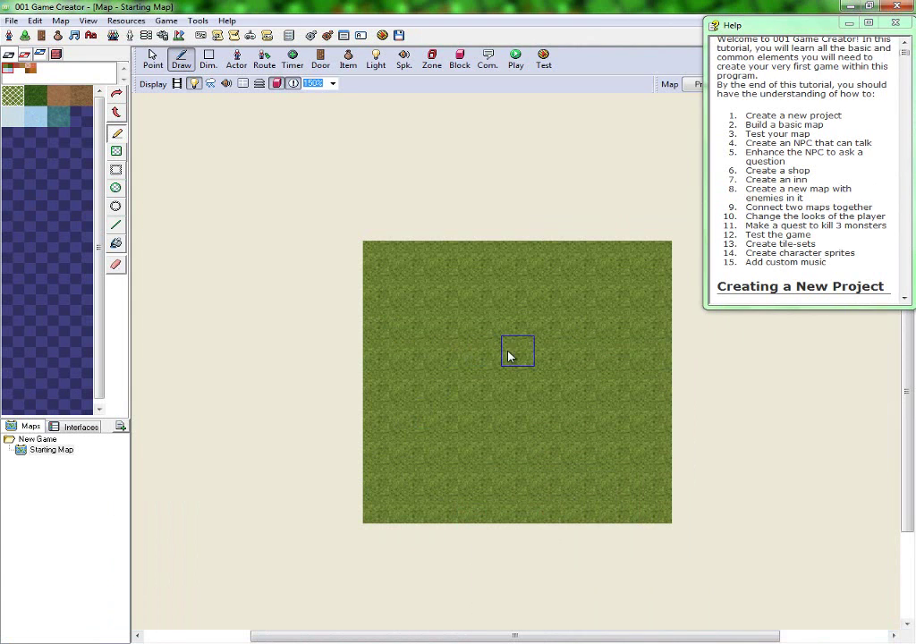
# - Paint Water over the whole Starting Map, covering the outer border and the grass island inside it
pyautogui.click(59, 117)
pyautogui.moveTo(389, 276); pyautogui.dragTo(382, 510)
pyautogui.moveTo(414, 261)
pyautogui.mouseDown()
pyautogui.moveTo(651, 259)
pyautogui.moveTo(652, 505)
pyautogui.moveTo(325, 509)
pyautogui.mouseUp()
pyautogui.moveTo(817, 135); pyautogui.dragTo(861, 125)
pyautogui.click(860, 125)
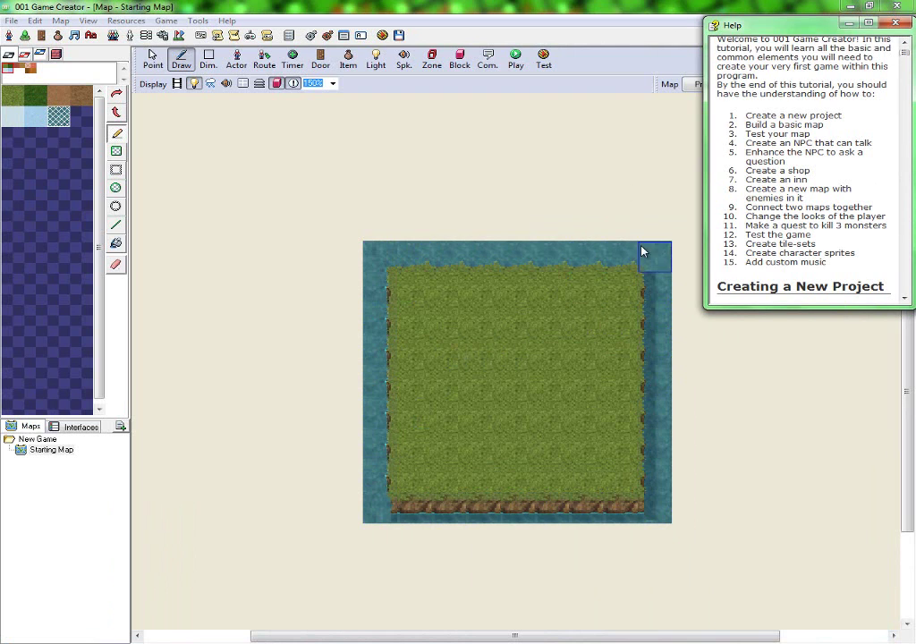
pyautogui.moveTo(404, 472)
pyautogui.mouseDown()
pyautogui.moveTo(440, 453)
pyautogui.moveTo(624, 288)
pyautogui.moveTo(565, 326)
pyautogui.moveTo(563, 345)
pyautogui.moveTo(510, 370)
pyautogui.moveTo(479, 397)
pyautogui.moveTo(423, 470)
pyautogui.moveTo(717, 427)
pyautogui.moveTo(468, 496)
pyautogui.moveTo(664, 474)
pyautogui.moveTo(304, 409)
pyautogui.moveTo(656, 374)
pyautogui.moveTo(644, 339)
pyautogui.moveTo(486, 320)
pyautogui.moveTo(578, 302)
pyautogui.moveTo(609, 282)
pyautogui.moveTo(424, 347)
pyautogui.moveTo(410, 303)
pyautogui.mouseUp()
# - Cover all the water on the Starting Map with the dark grass tile
pyautogui.click(36, 95)
pyautogui.click(410, 322)
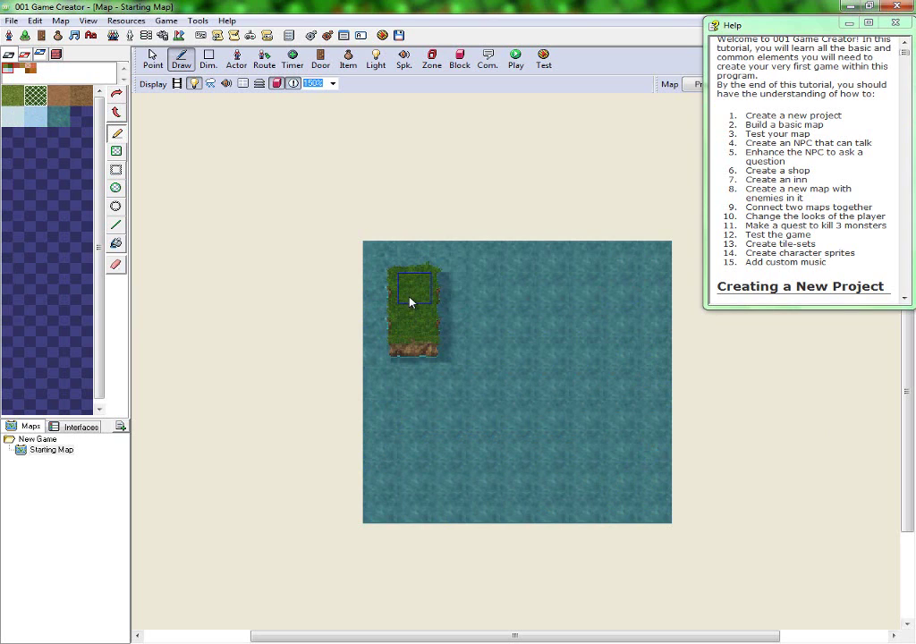
pyautogui.moveTo(415, 380)
pyautogui.mouseDown()
pyautogui.moveTo(434, 358)
pyautogui.moveTo(453, 387)
pyautogui.moveTo(485, 379)
pyautogui.moveTo(483, 344)
pyautogui.moveTo(463, 313)
pyautogui.moveTo(473, 298)
pyautogui.moveTo(474, 314)
pyautogui.moveTo(454, 342)
pyautogui.moveTo(515, 396)
pyautogui.moveTo(519, 302)
pyautogui.mouseUp()
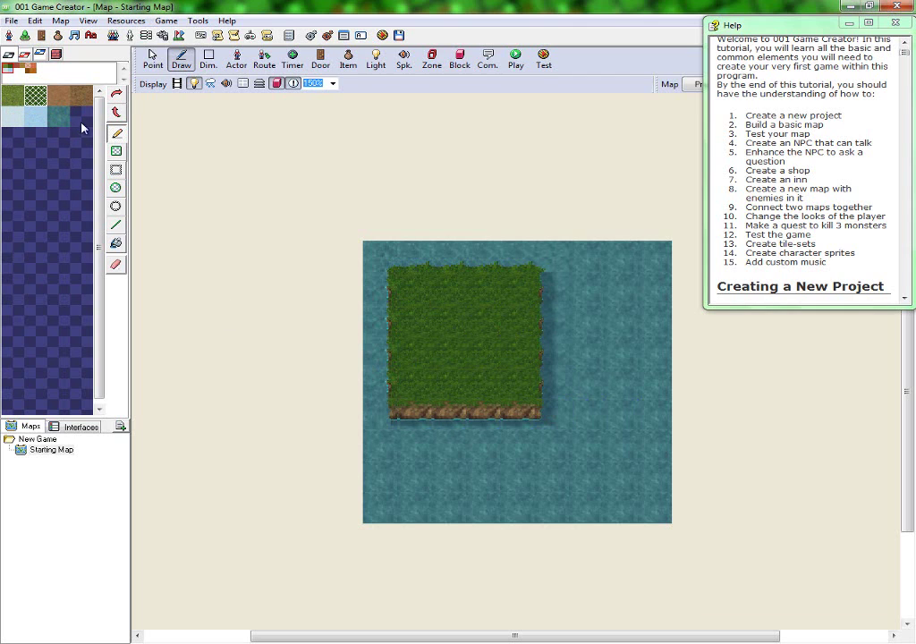
pyautogui.moveTo(557, 308)
pyautogui.mouseDown()
pyautogui.moveTo(561, 389)
pyautogui.moveTo(659, 395)
pyautogui.moveTo(601, 348)
pyautogui.moveTo(642, 310)
pyautogui.moveTo(650, 354)
pyautogui.moveTo(598, 301)
pyautogui.mouseUp()
pyautogui.moveTo(662, 303)
pyautogui.mouseDown()
pyautogui.moveTo(620, 241)
pyautogui.moveTo(599, 256)
pyautogui.moveTo(343, 256)
pyautogui.moveTo(375, 292)
pyautogui.moveTo(358, 526)
pyautogui.moveTo(428, 436)
pyautogui.moveTo(412, 499)
pyautogui.moveTo(417, 562)
pyautogui.mouseUp()
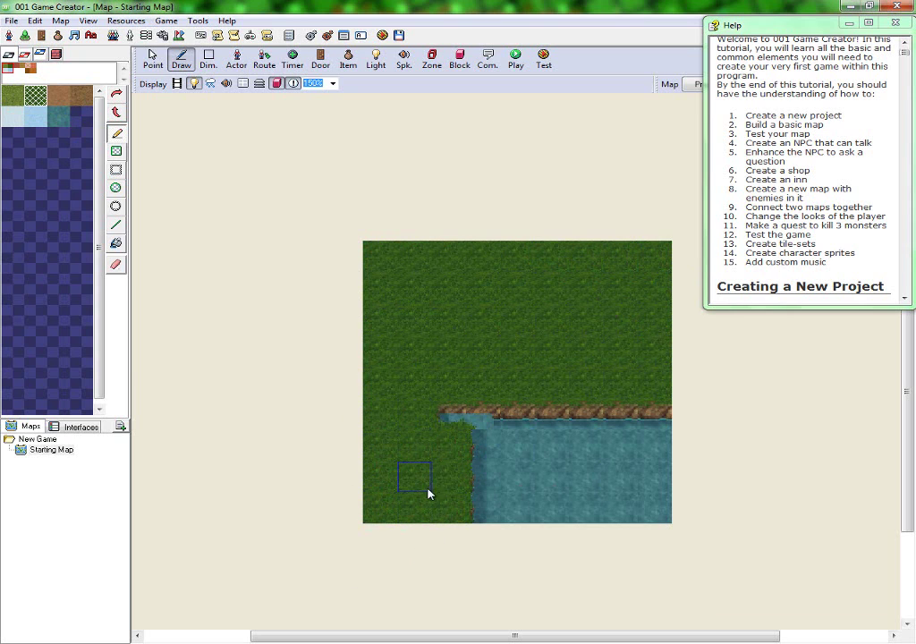
pyautogui.moveTo(427, 492)
pyautogui.mouseDown()
pyautogui.moveTo(496, 447)
pyautogui.moveTo(508, 573)
pyautogui.moveTo(532, 406)
pyautogui.moveTo(528, 542)
pyautogui.moveTo(510, 513)
pyautogui.moveTo(507, 463)
pyautogui.moveTo(685, 435)
pyautogui.mouseUp()
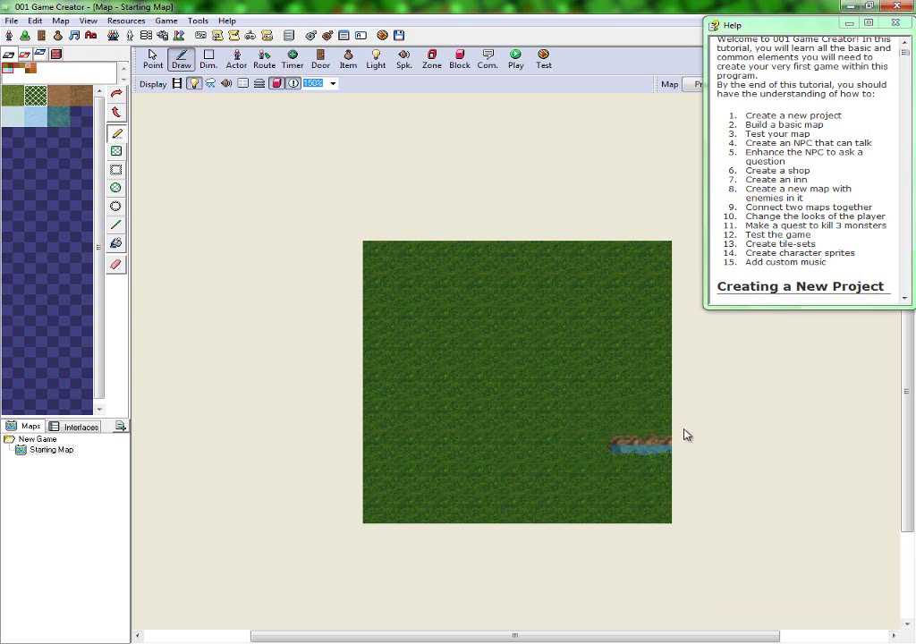
pyautogui.moveTo(514, 477); pyautogui.dragTo(760, 449)
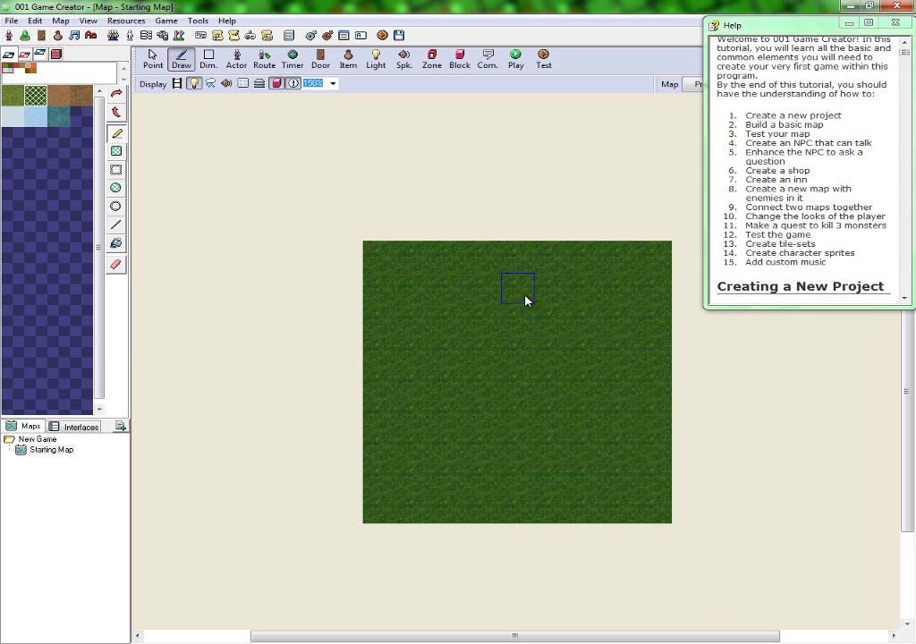
# - Look through the available ground tiles, including grass, Dirt, Ice and Water
pyautogui.click(14, 117)
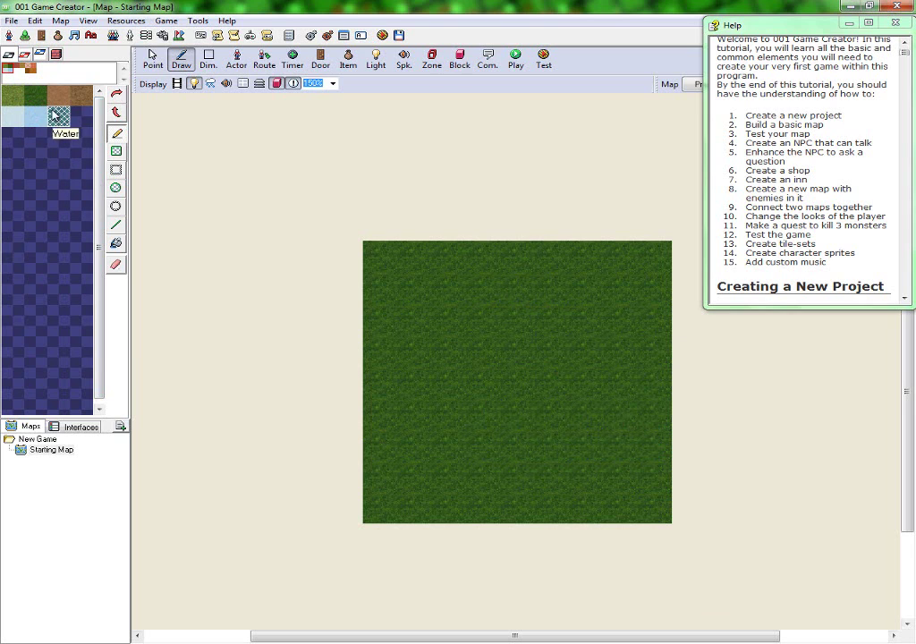
pyautogui.click(35, 95)
pyautogui.click(70, 97)
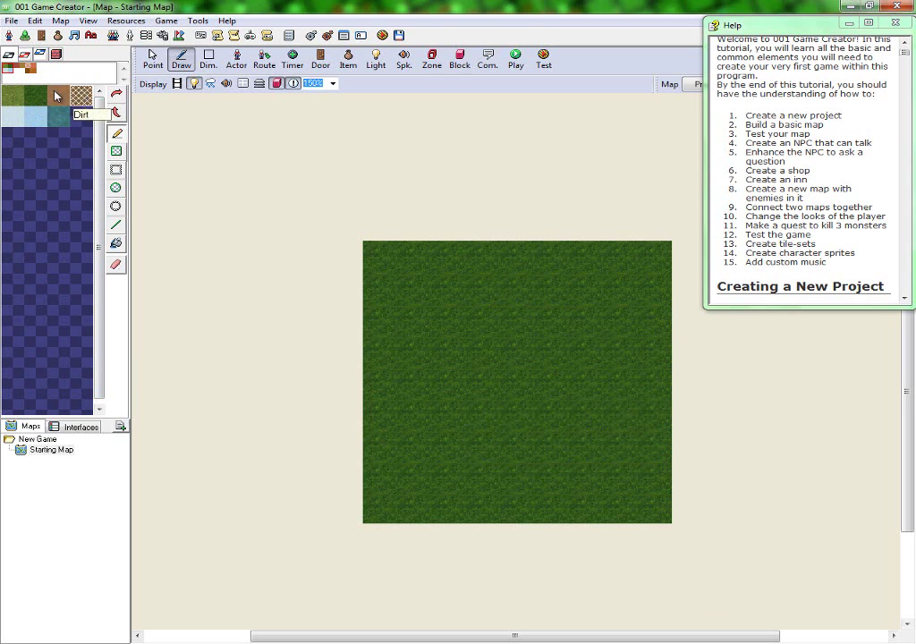
pyautogui.click(36, 95)
pyautogui.click(12, 95)
pyautogui.click(20, 134)
pyautogui.click(21, 119)
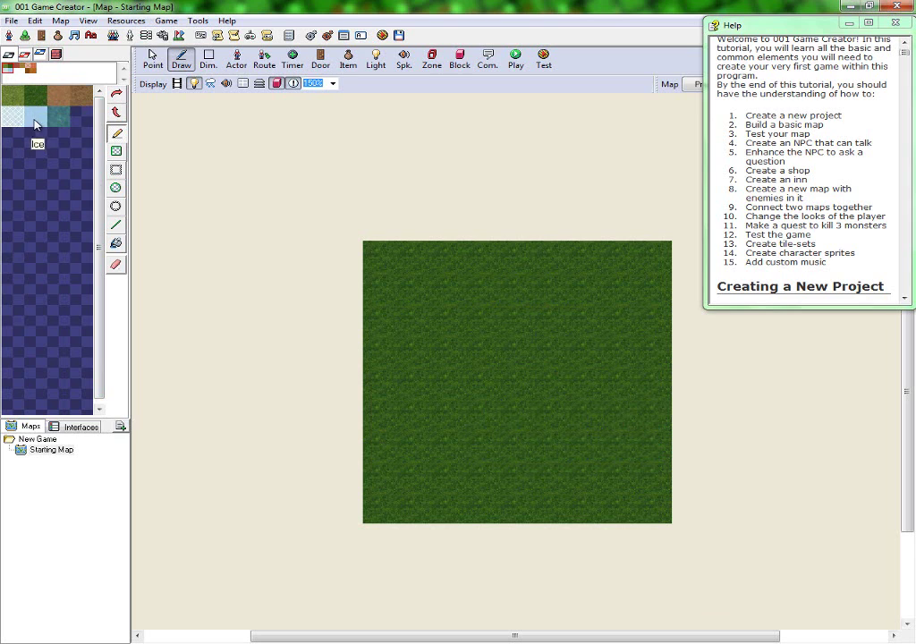
pyautogui.click(33, 118)
pyautogui.click(54, 116)
pyautogui.click(23, 114)
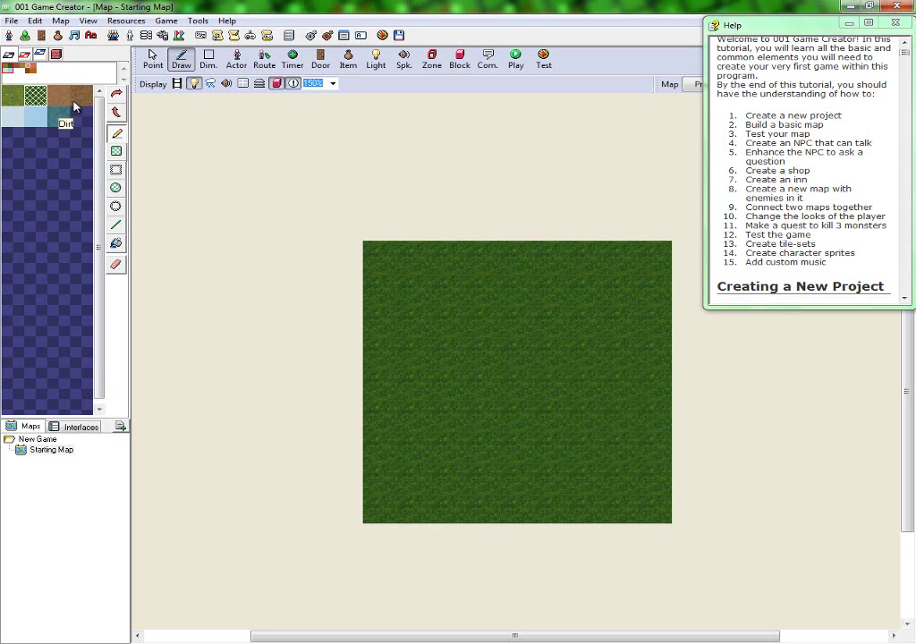
pyautogui.click(30, 101)
# - Paint light grass on the dark map as two crossing diagonals and a one-tile border around the edge
pyautogui.click(13, 95)
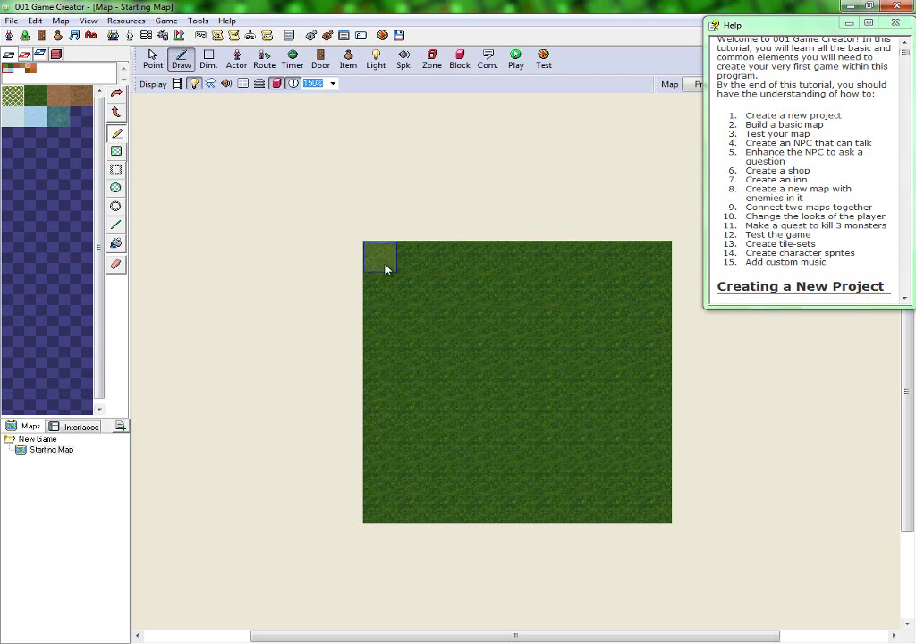
pyautogui.moveTo(386, 263)
pyautogui.mouseDown()
pyautogui.moveTo(405, 296)
pyautogui.moveTo(595, 451)
pyautogui.mouseUp()
pyautogui.click(623, 482)
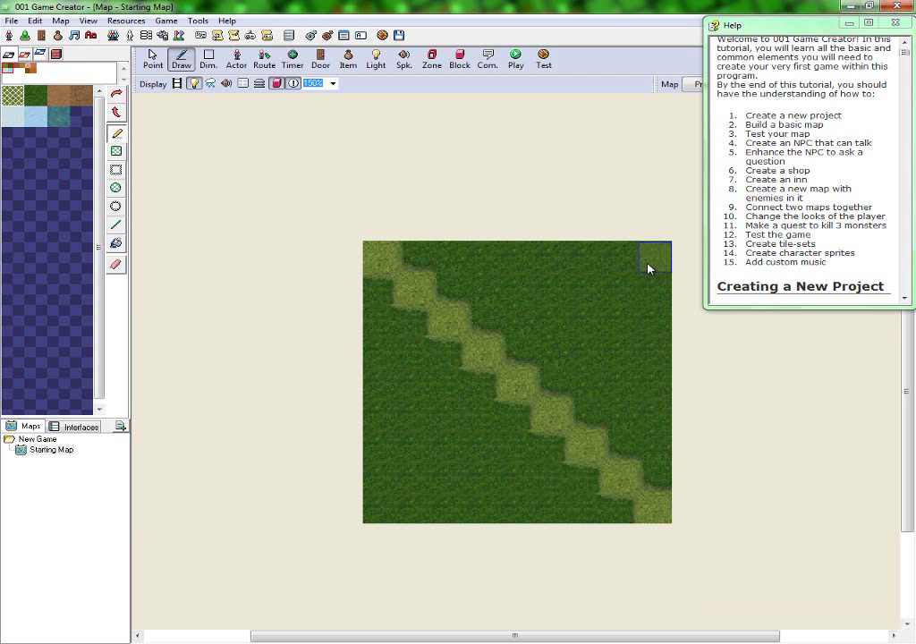
pyautogui.moveTo(649, 267)
pyautogui.mouseDown()
pyautogui.moveTo(449, 447)
pyautogui.moveTo(381, 491)
pyautogui.moveTo(410, 445)
pyautogui.moveTo(427, 383)
pyautogui.moveTo(372, 421)
pyautogui.moveTo(374, 485)
pyautogui.moveTo(376, 253)
pyautogui.moveTo(509, 253)
pyautogui.moveTo(645, 294)
pyautogui.moveTo(679, 511)
pyautogui.moveTo(194, 517)
pyautogui.moveTo(586, 453)
pyautogui.mouseUp()
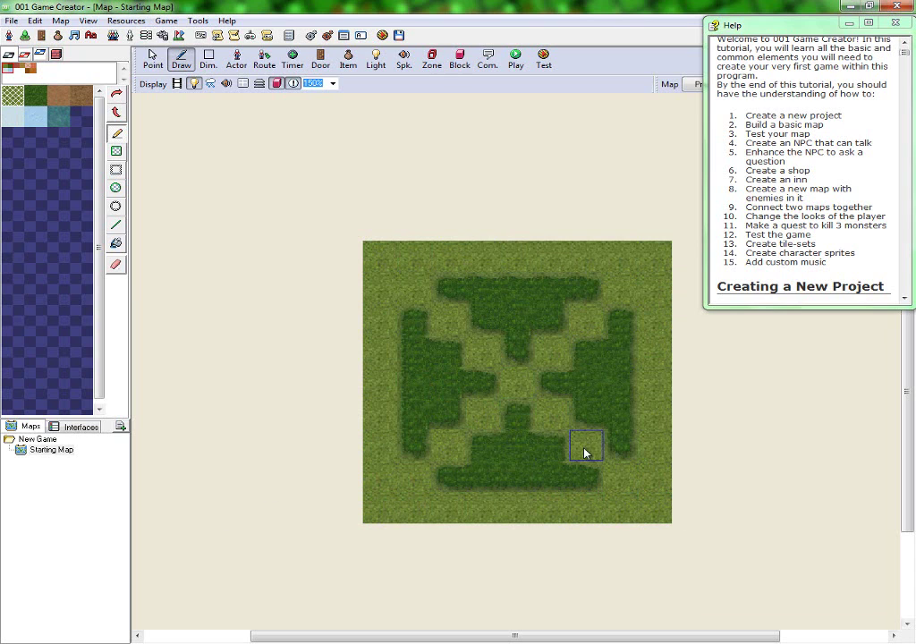
# - Sample the dark grass from the map and paint the inner corner tiles to join the patches into a ring
pyautogui.click(488, 305)
pyautogui.rightClick(532, 323)
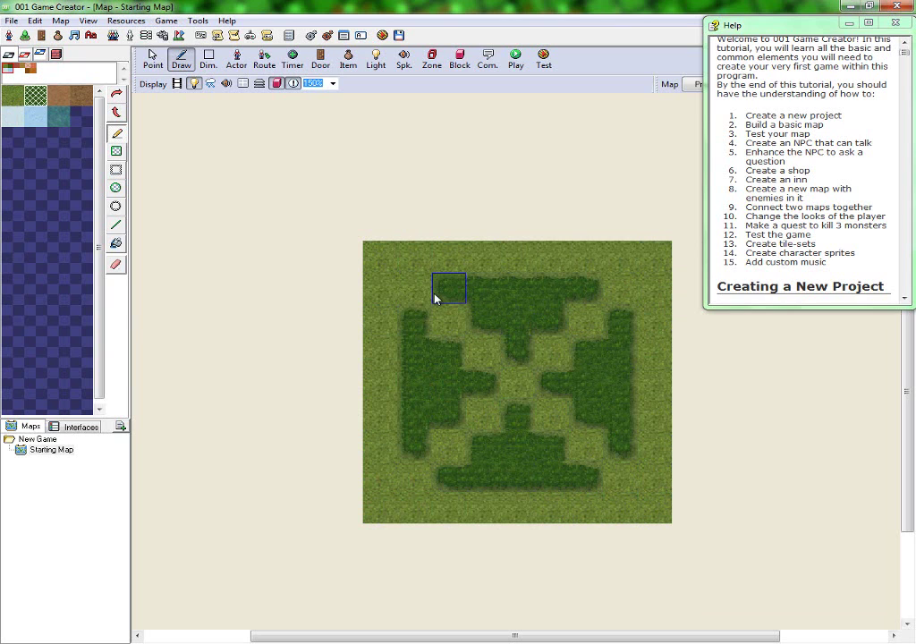
pyautogui.moveTo(423, 299)
pyautogui.mouseDown()
pyautogui.moveTo(625, 299)
pyautogui.moveTo(630, 474)
pyautogui.moveTo(415, 476)
pyautogui.mouseUp()
# - Sample the light grass and repaint the four inner corner tiles of the dark ring, leaving dark grass as the active tile
pyautogui.rightClick(433, 496)
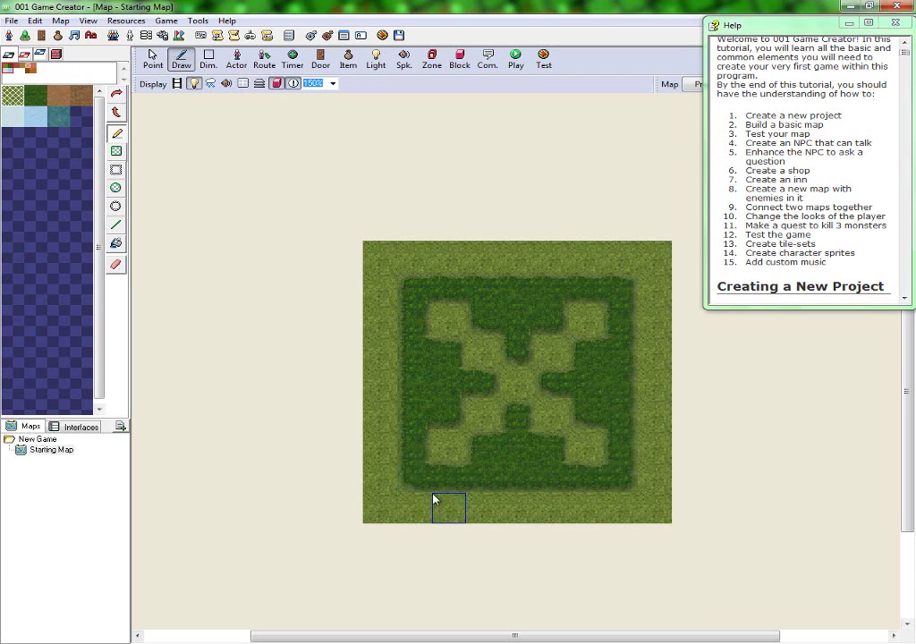
pyautogui.click(415, 476)
pyautogui.click(617, 470)
pyautogui.click(615, 313)
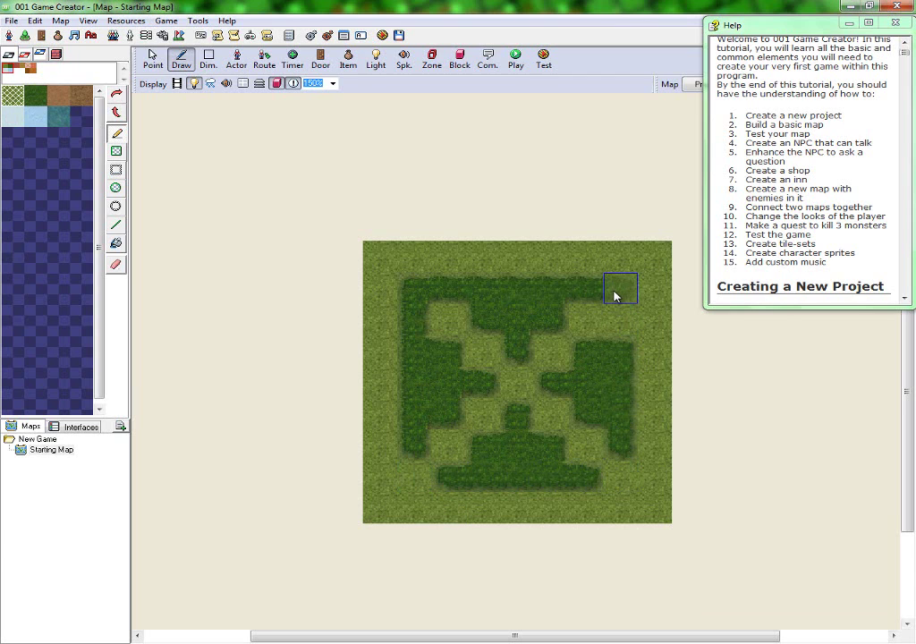
pyautogui.click(613, 291)
pyautogui.click(420, 296)
pyautogui.rightClick(479, 296)
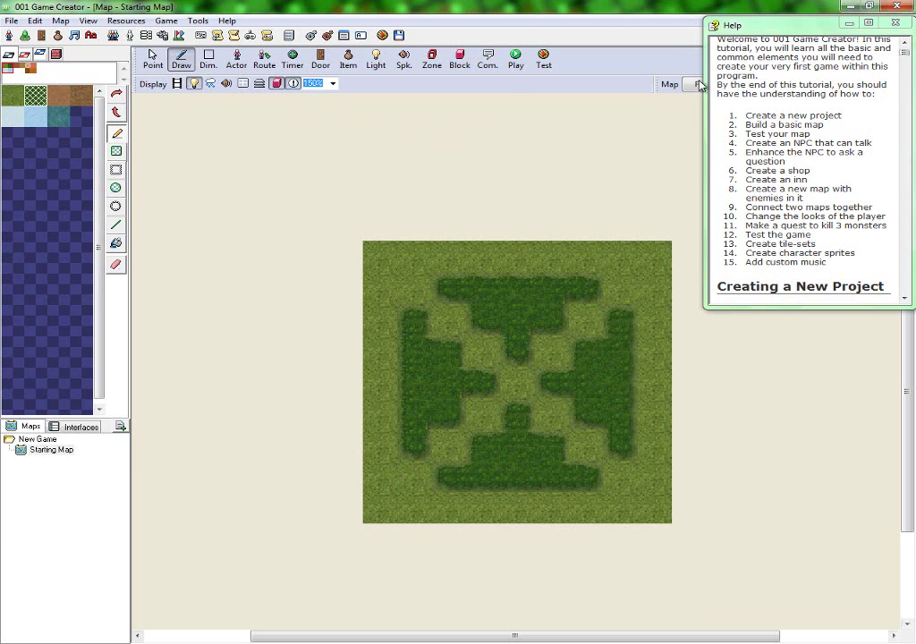
# - Minimise the tutorial Help window and open the script of the Starting Map's Player enters trigger
pyautogui.click(849, 24)
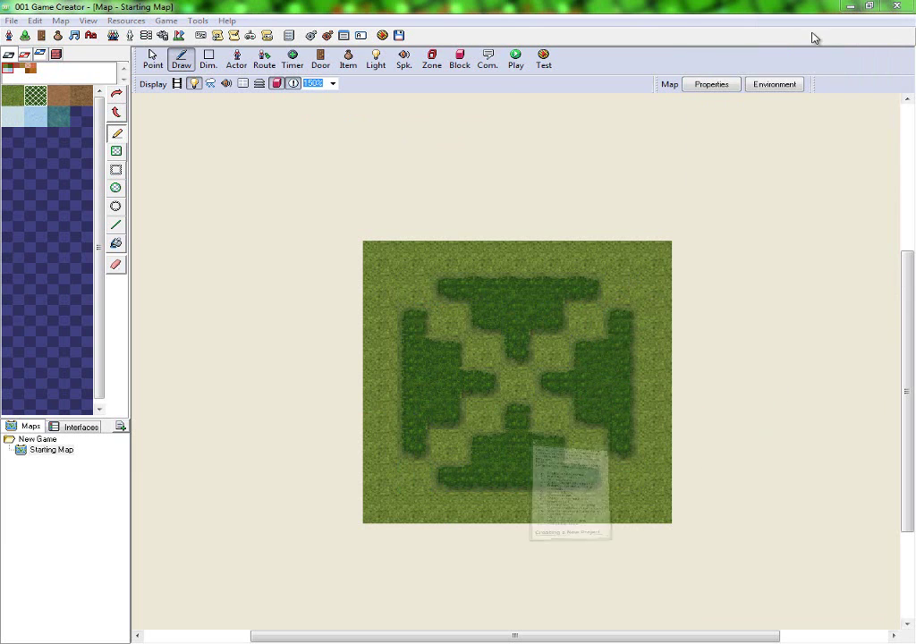
pyautogui.click(711, 84)
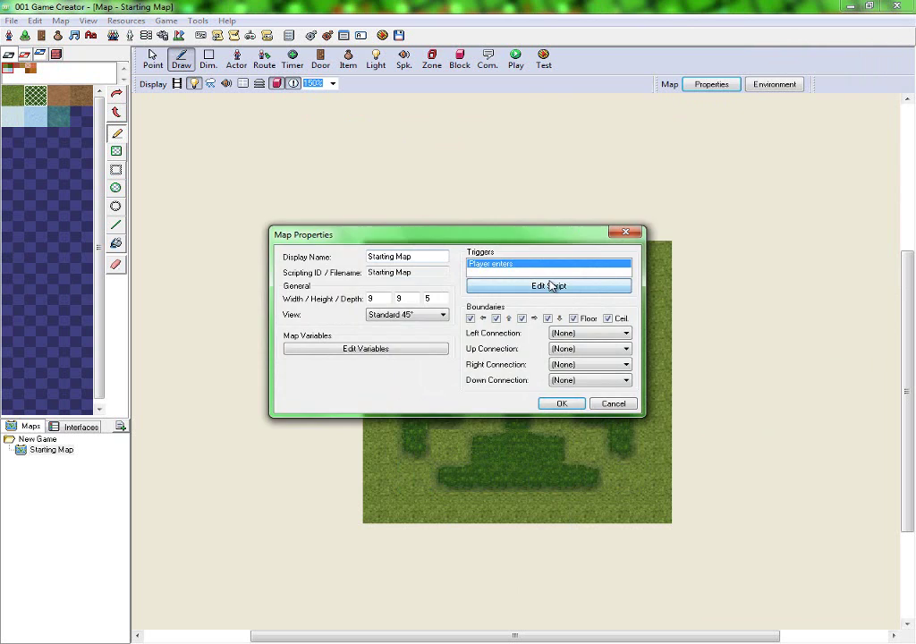
pyautogui.click(552, 286)
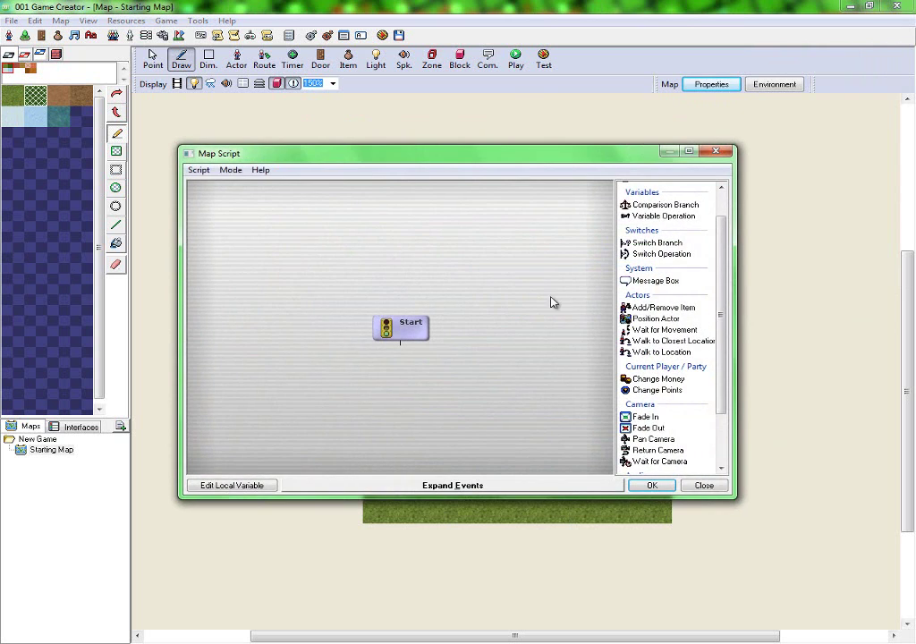
pyautogui.doubleClick(637, 282)
pyautogui.click(546, 422)
# - Add a Change Existence event that sets the Main actor's state to Nonexistent
pyautogui.click(436, 488)
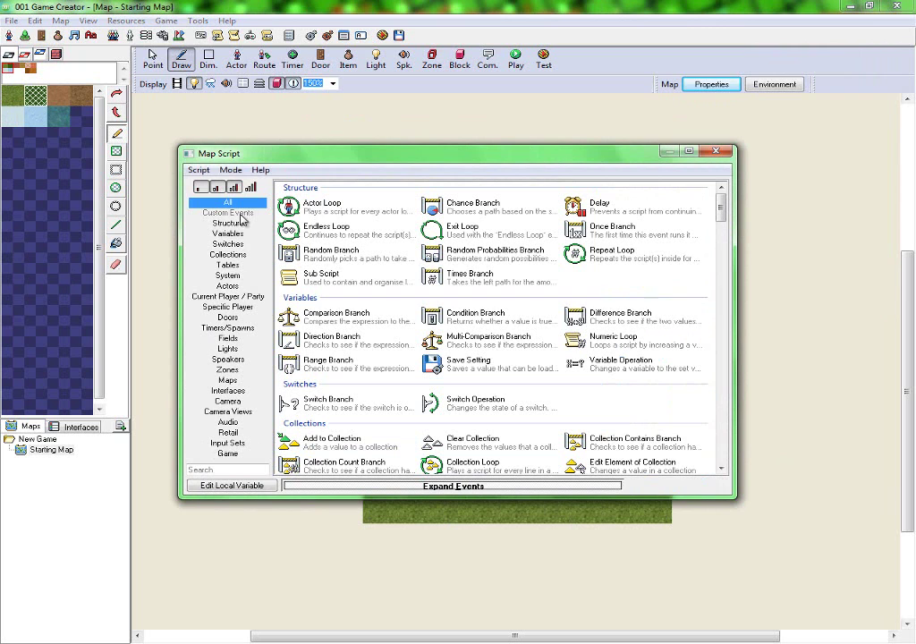
pyautogui.click(227, 286)
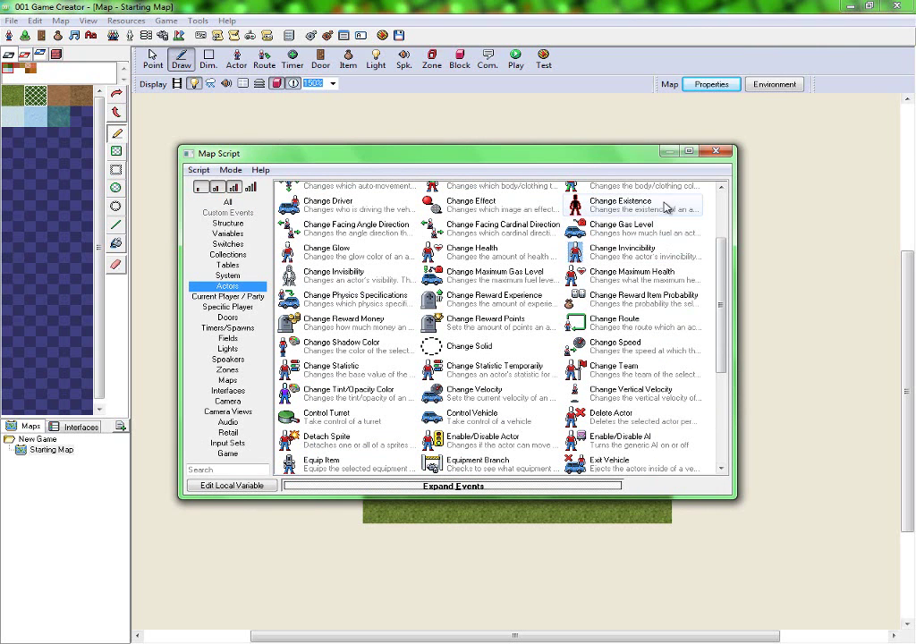
pyautogui.doubleClick(632, 215)
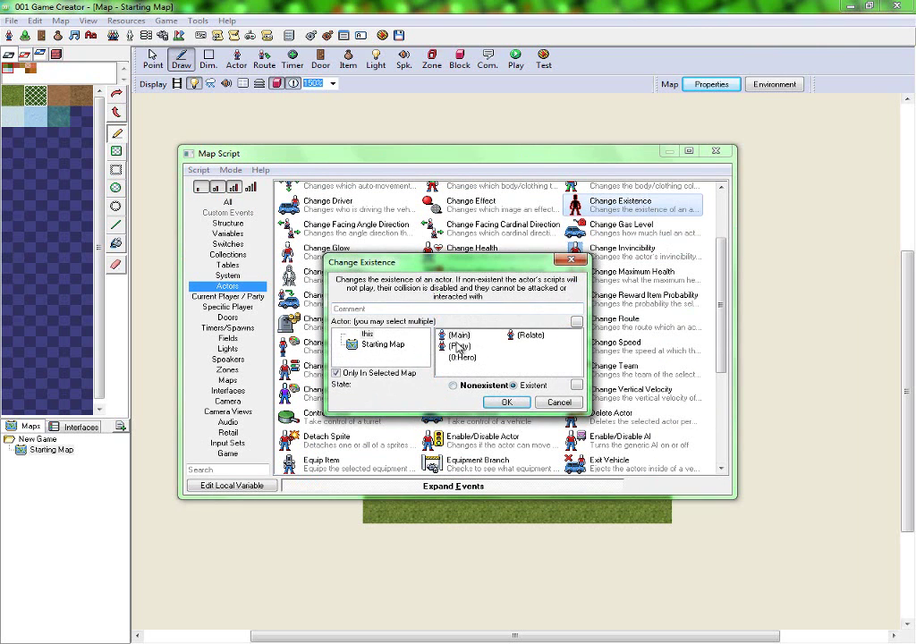
pyautogui.click(507, 401)
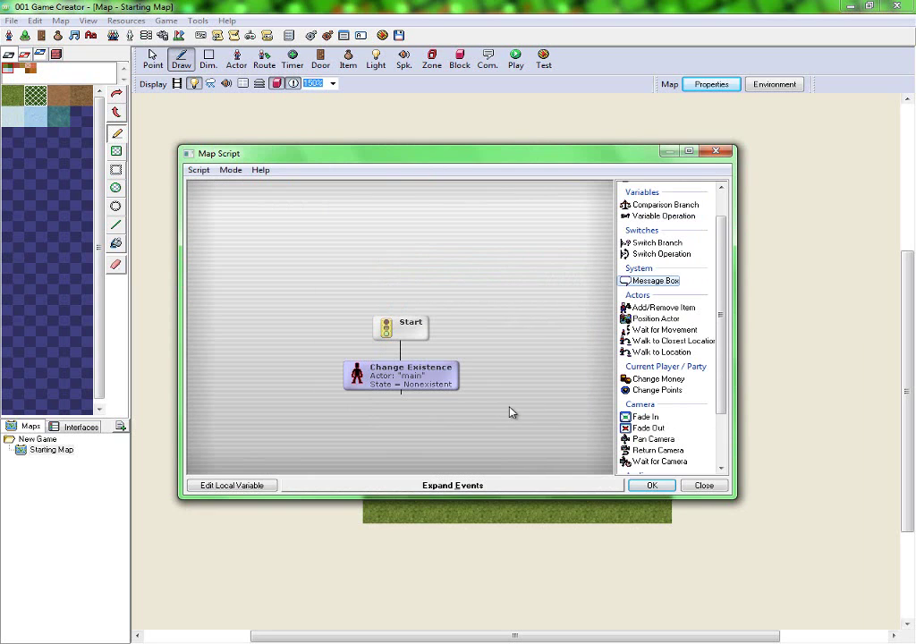
# - Add a Message Box event reading "Welcome to your game! Please choose an option from below!" with choices Play Game and Exit Game
pyautogui.doubleClick(658, 281)
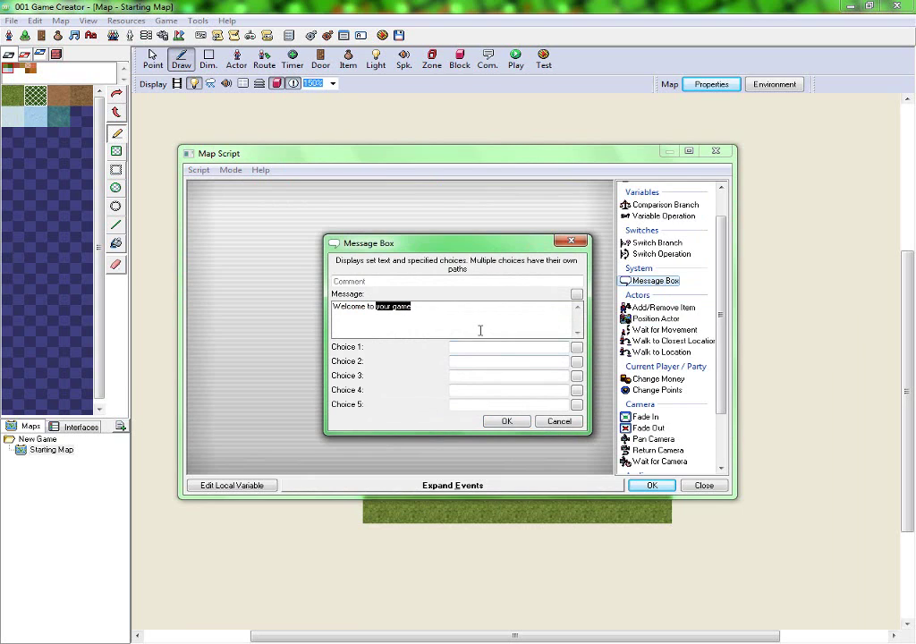
pyautogui.hotkey('shift', 'End')
pyautogui.press('End')
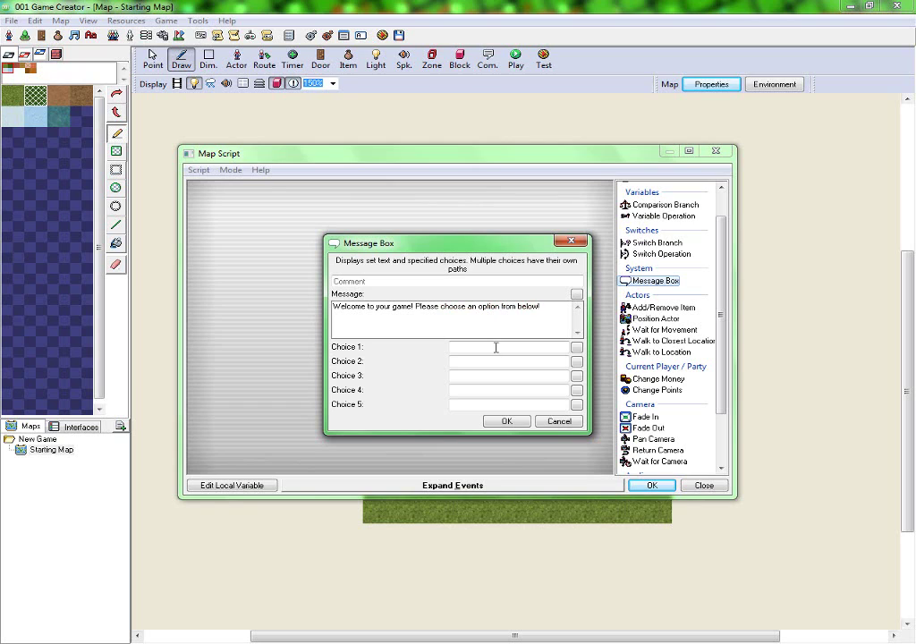
pyautogui.click(495, 347)
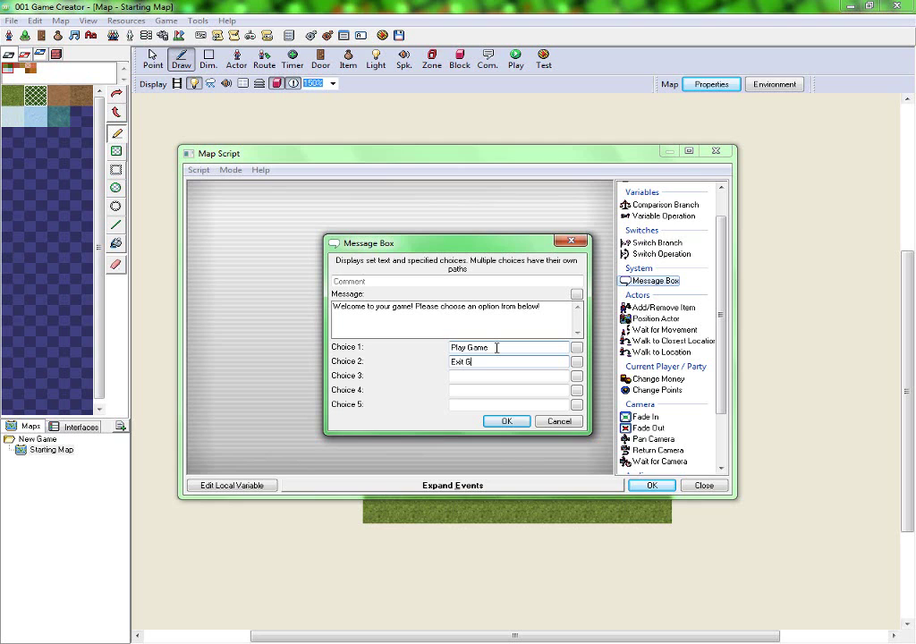
pyautogui.click(502, 422)
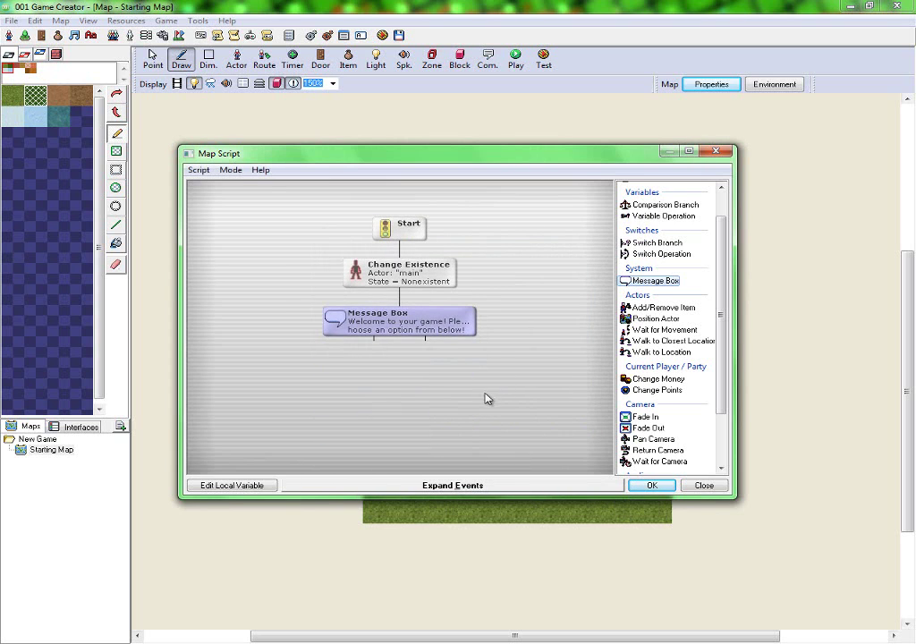
# - Add a Quit Game event and connect it to the Message Box's Exit Game choice, placing it below the box
pyautogui.click(454, 486)
pyautogui.click(227, 455)
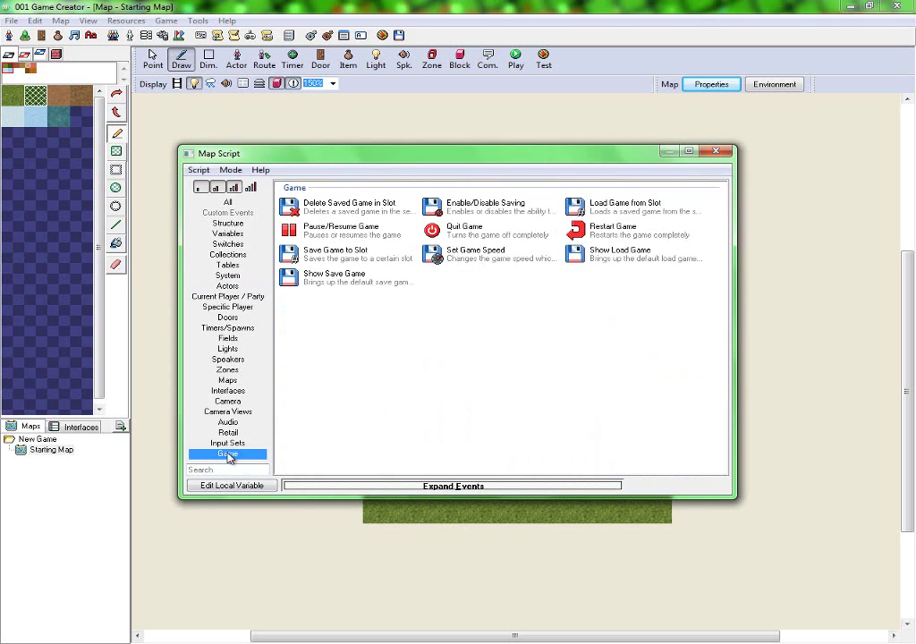
pyautogui.click(464, 229)
pyautogui.click(400, 361)
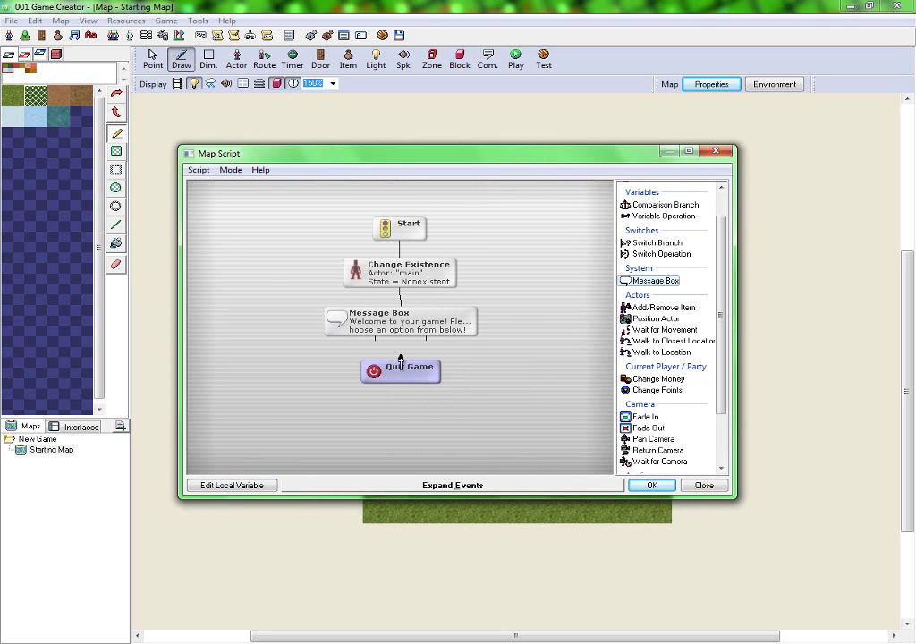
pyautogui.moveTo(398, 363)
pyautogui.mouseDown()
pyautogui.moveTo(492, 369)
pyautogui.moveTo(397, 365)
pyautogui.mouseUp()
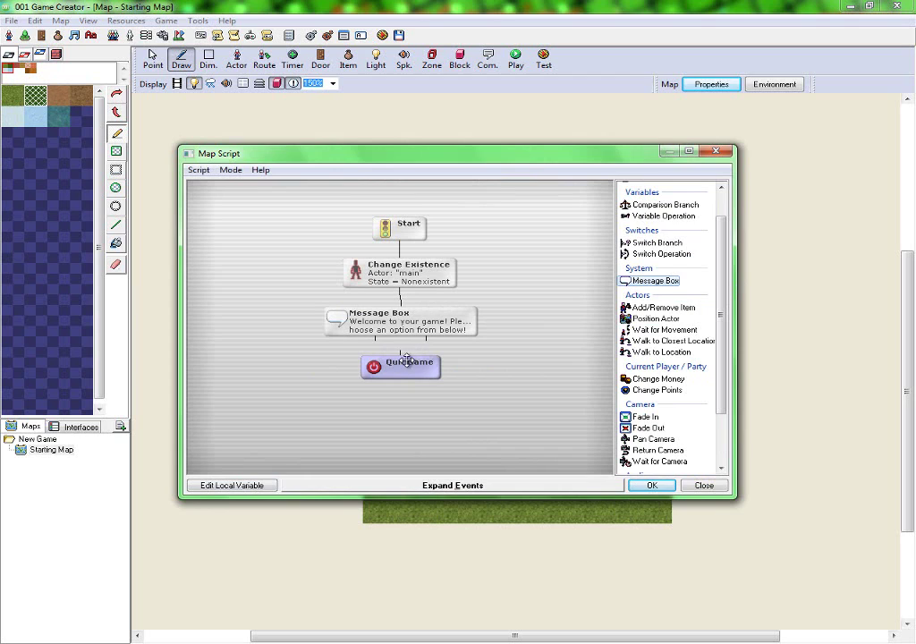
pyautogui.moveTo(411, 356); pyautogui.dragTo(353, 395)
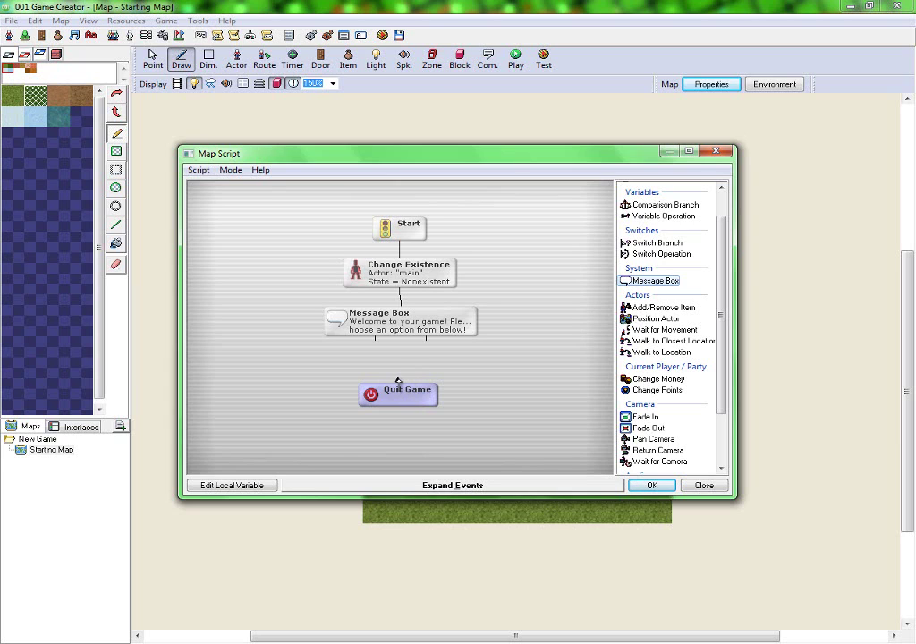
pyautogui.moveTo(367, 337); pyautogui.dragTo(398, 384)
pyautogui.moveTo(401, 372); pyautogui.dragTo(438, 353)
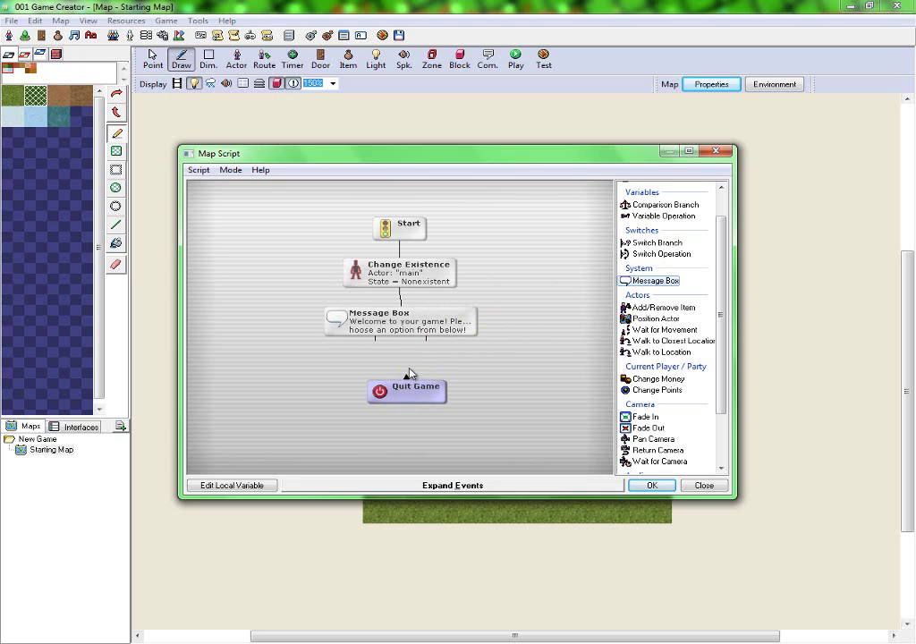
pyautogui.moveTo(402, 392); pyautogui.dragTo(376, 334)
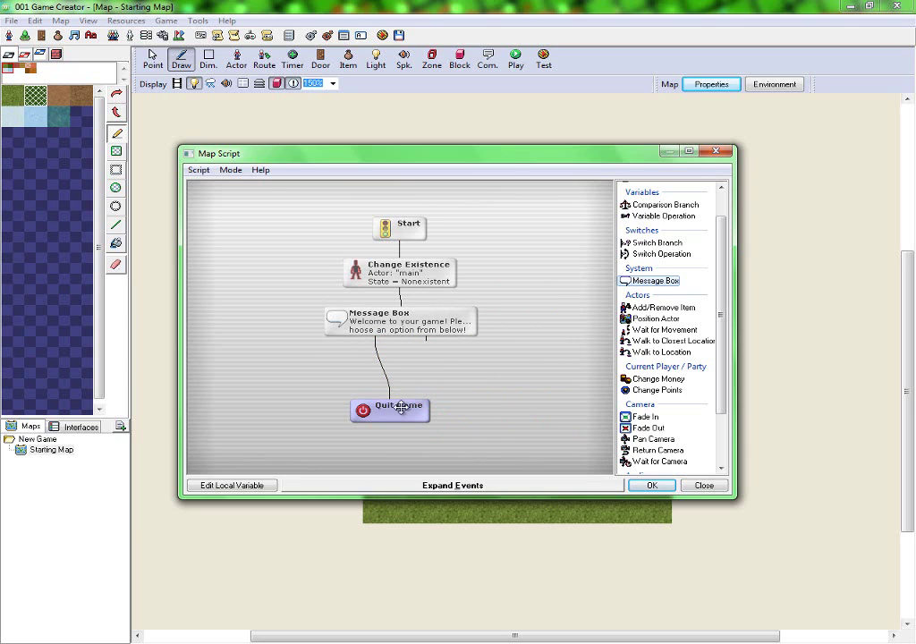
pyautogui.moveTo(410, 378); pyautogui.dragTo(426, 339)
pyautogui.moveTo(411, 410); pyautogui.dragTo(501, 380)
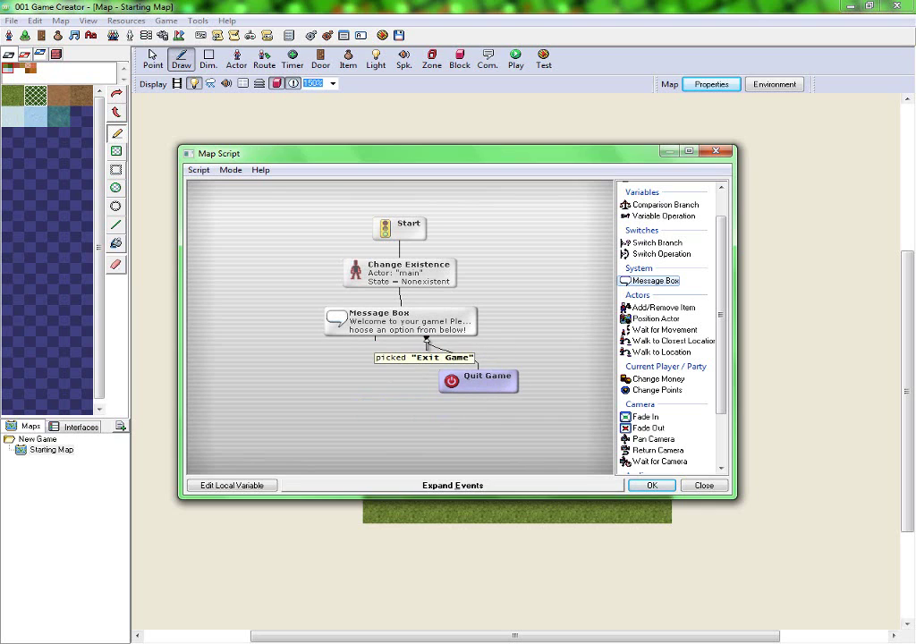
# - Accept the finished map script and the Starting Map's properties
pyautogui.click(379, 310)
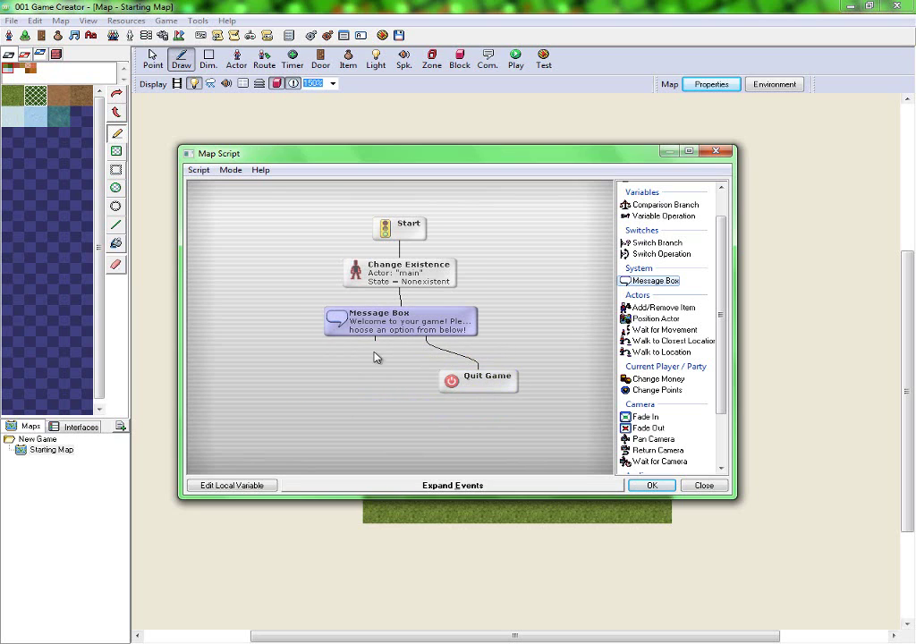
pyautogui.click(651, 484)
pyautogui.click(561, 404)
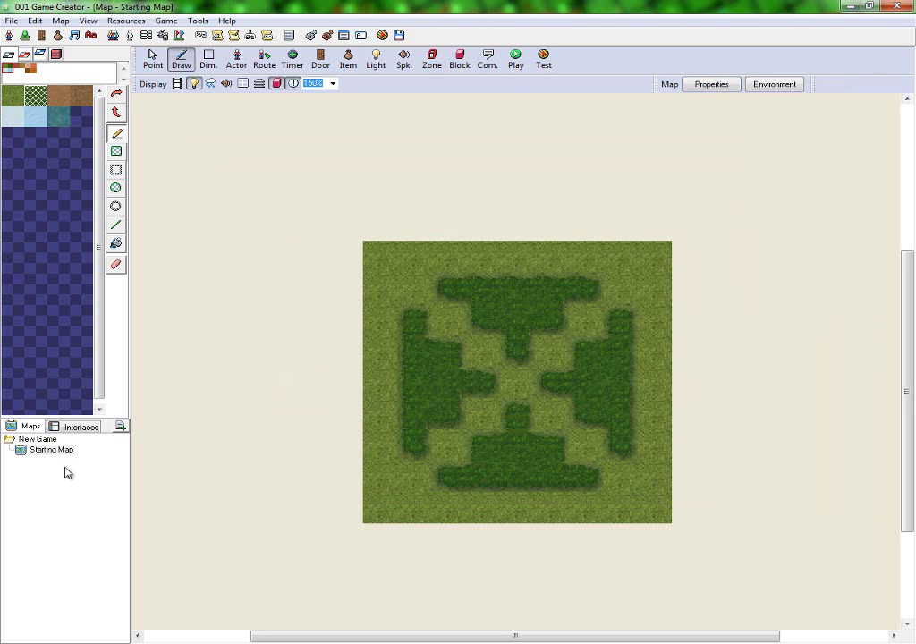
# - Save the Starting Map and create a new map named Game Map #1
pyautogui.click(120, 427)
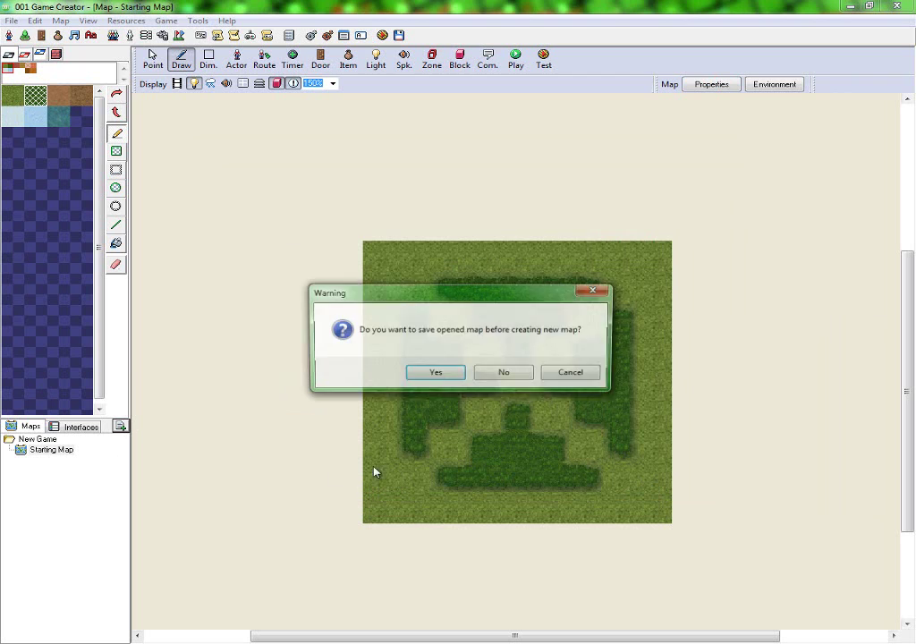
pyautogui.click(420, 374)
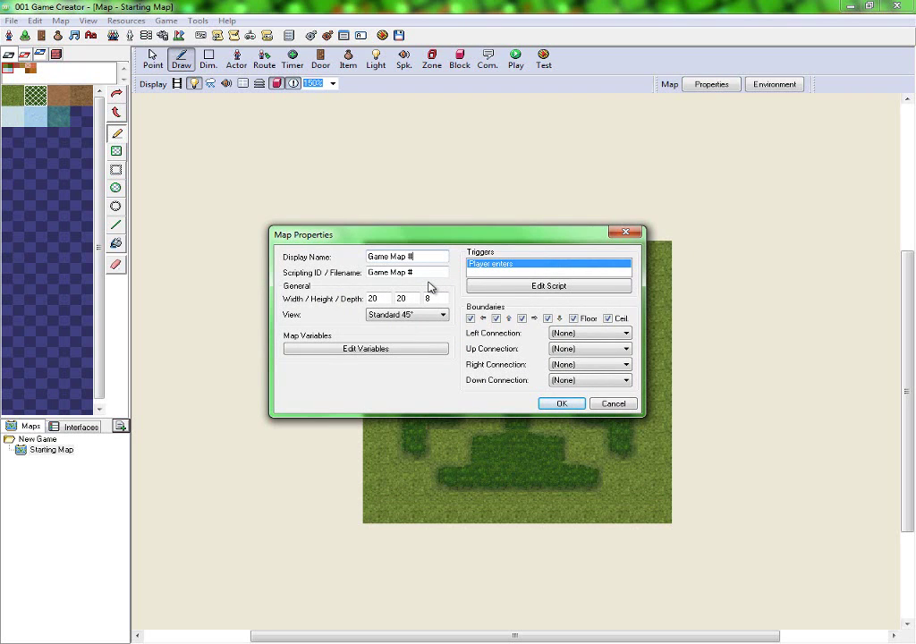
pyautogui.write('1')
pyautogui.press('Return')
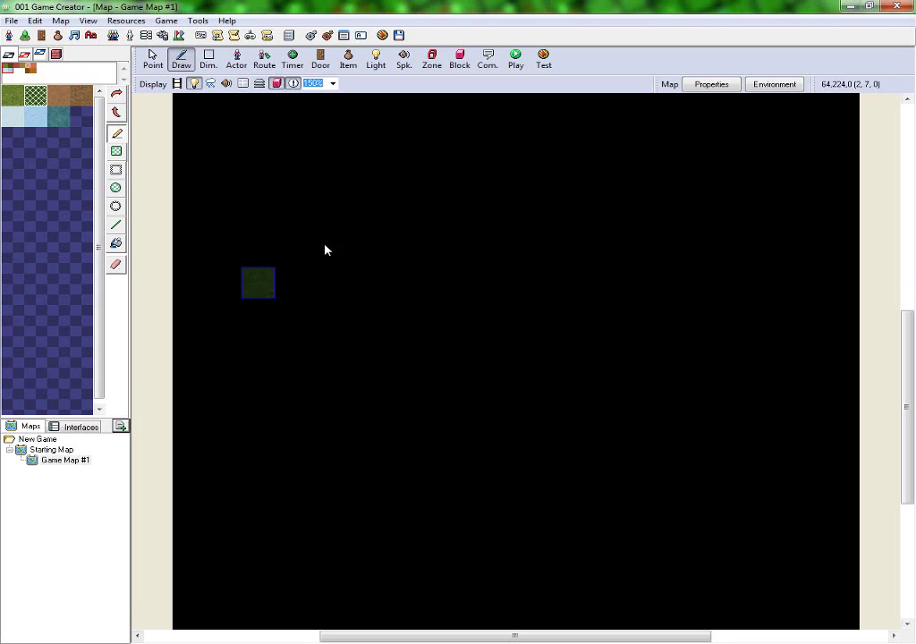
# - Try out flood fills of the whole new map with the two brown dirt tiles
pyautogui.scroll(-1, 327, 250)
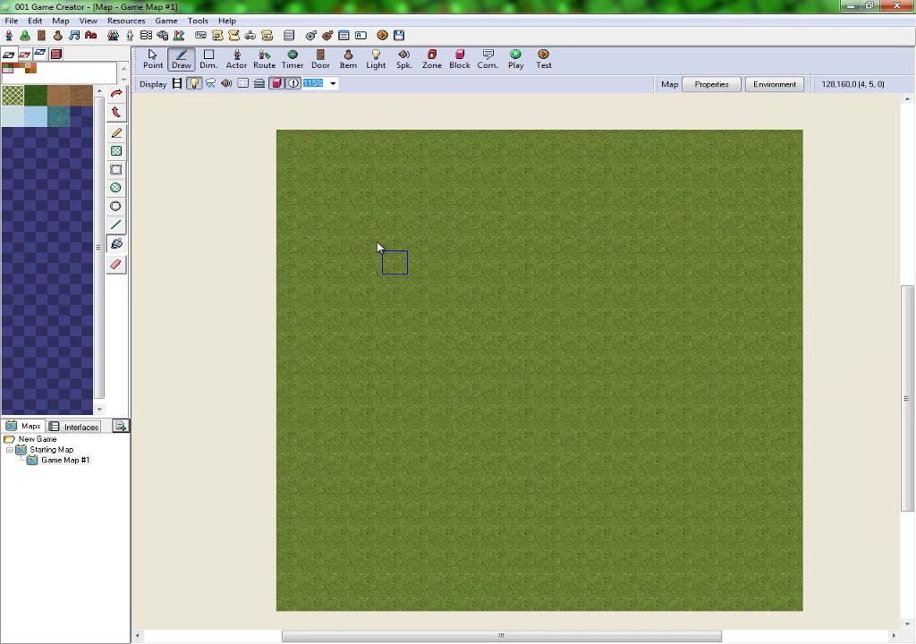
pyautogui.click(75, 105)
pyautogui.click(406, 261)
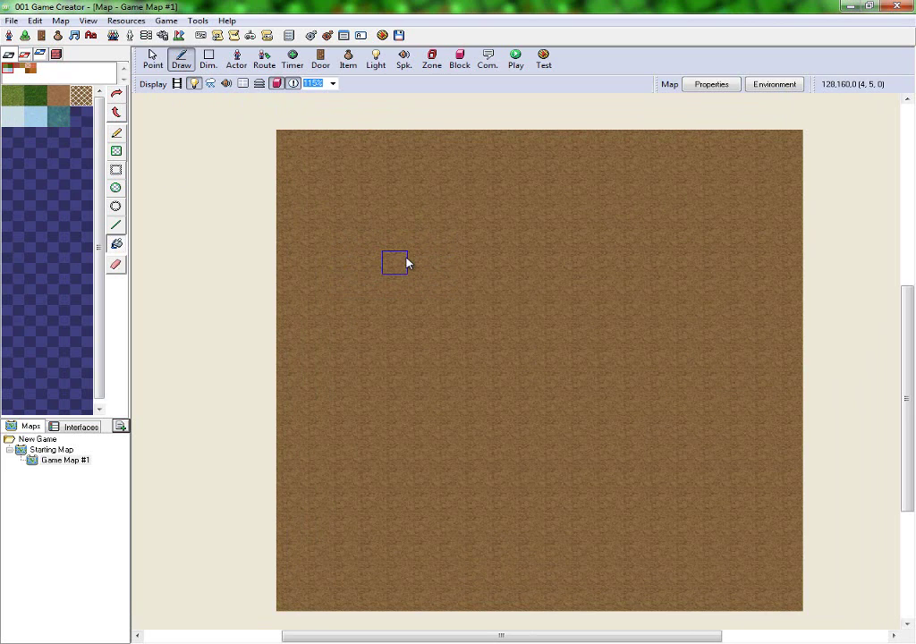
pyautogui.click(64, 98)
pyautogui.click(304, 210)
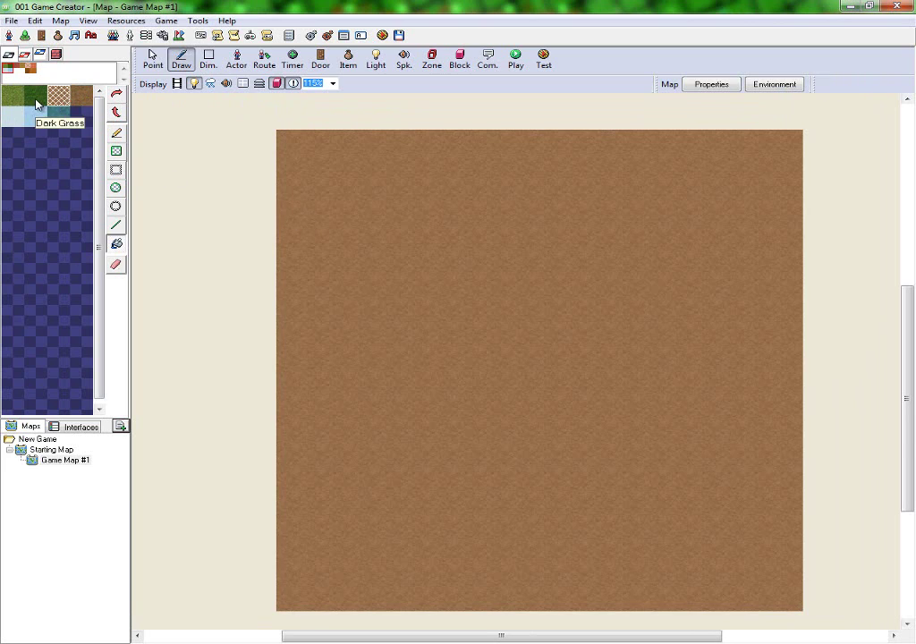
# - Flood-fill all of Game Map #1 with Dark Grass
pyautogui.click(35, 97)
pyautogui.click(340, 282)
# - Try to flood-fill the map with Water and undo the fill
pyautogui.click(36, 123)
pyautogui.click(58, 120)
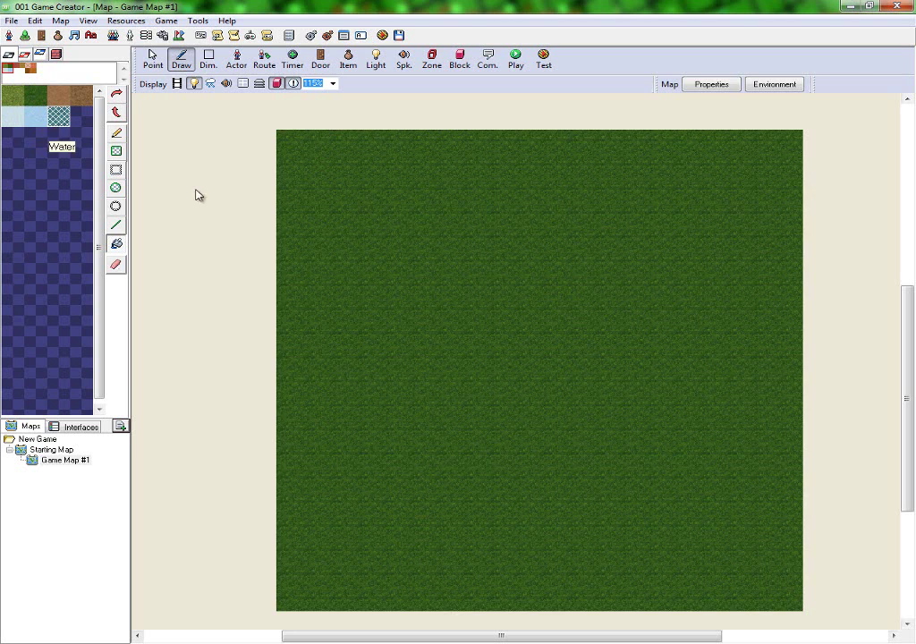
pyautogui.click(288, 234)
pyautogui.hotkey('ctrl', 'z')
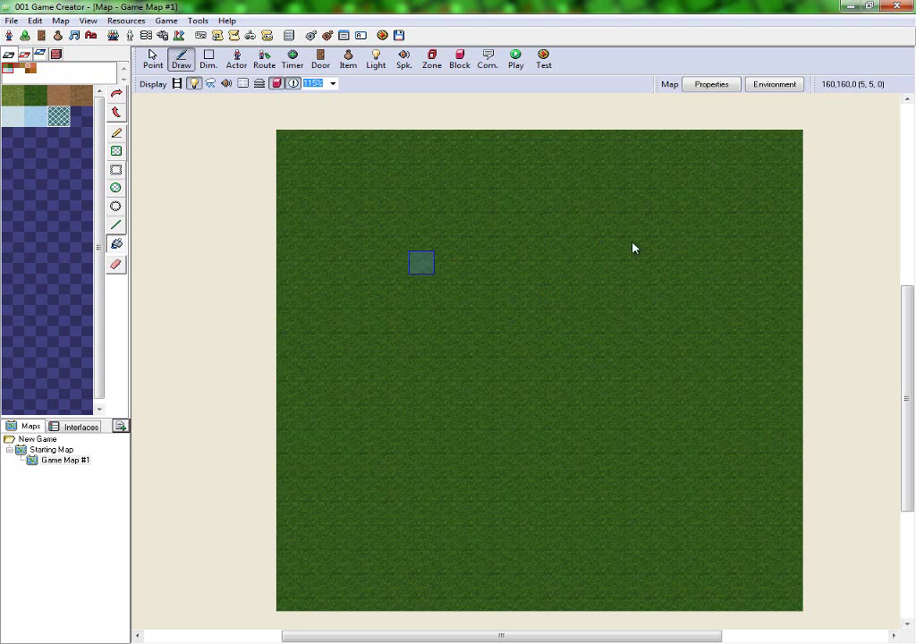
# - Switch to the pencil tool, then bring back the tutorial Help window and move it clear of the map
pyautogui.click(117, 132)
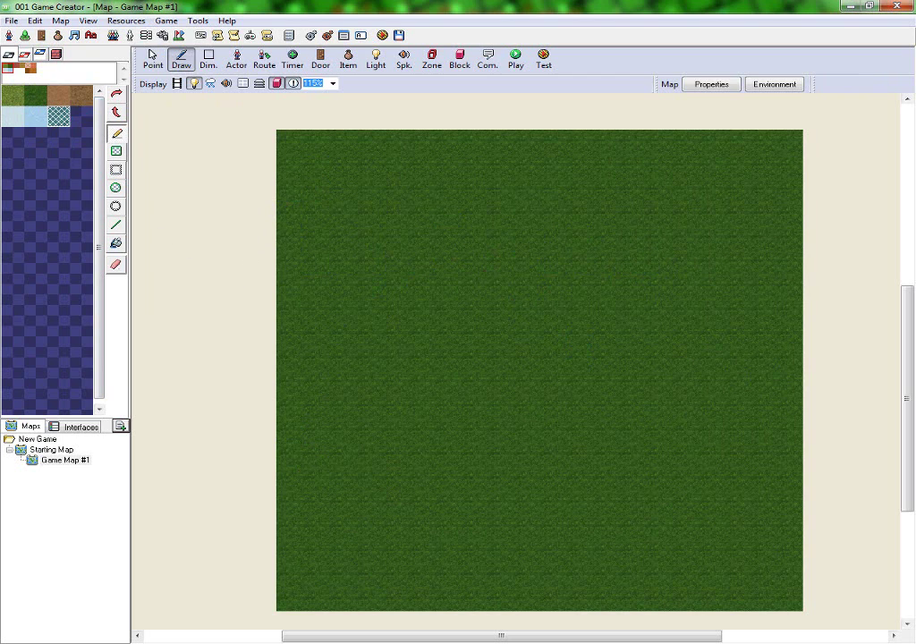
pyautogui.hotkey('alt', 'Tab')
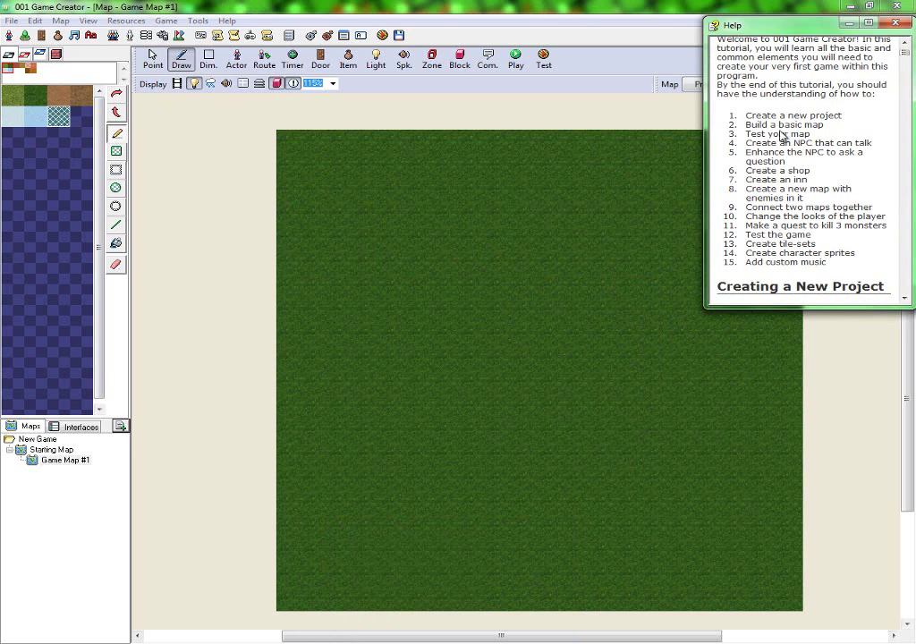
pyautogui.tripleClick(785, 125)
pyautogui.doubleClick(803, 124)
pyautogui.tripleClick(787, 124)
pyautogui.click(838, 136)
pyautogui.moveTo(844, 125); pyautogui.dragTo(682, 124)
pyautogui.click(856, 125)
pyautogui.click(187, 203)
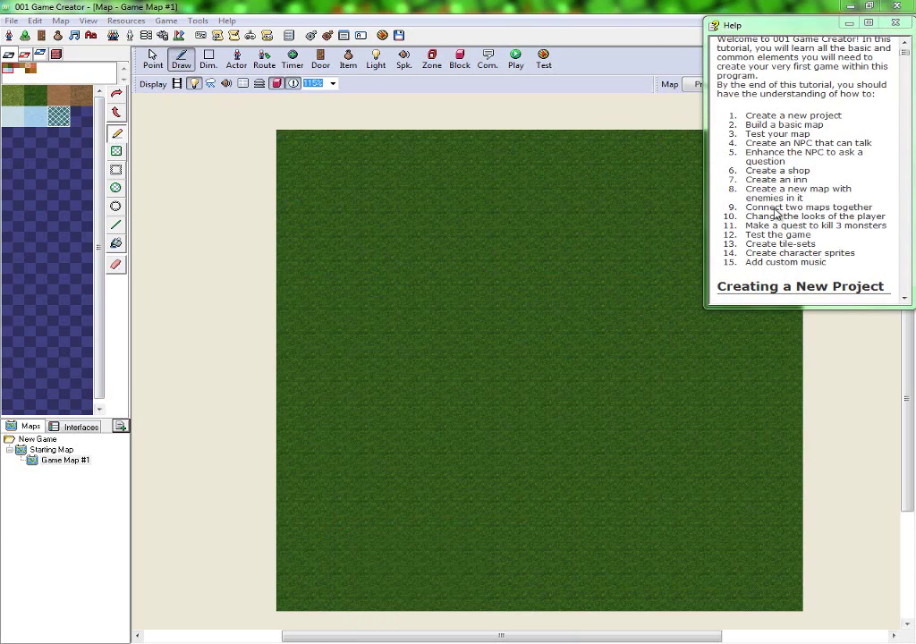
pyautogui.moveTo(794, 27); pyautogui.dragTo(80, 362)
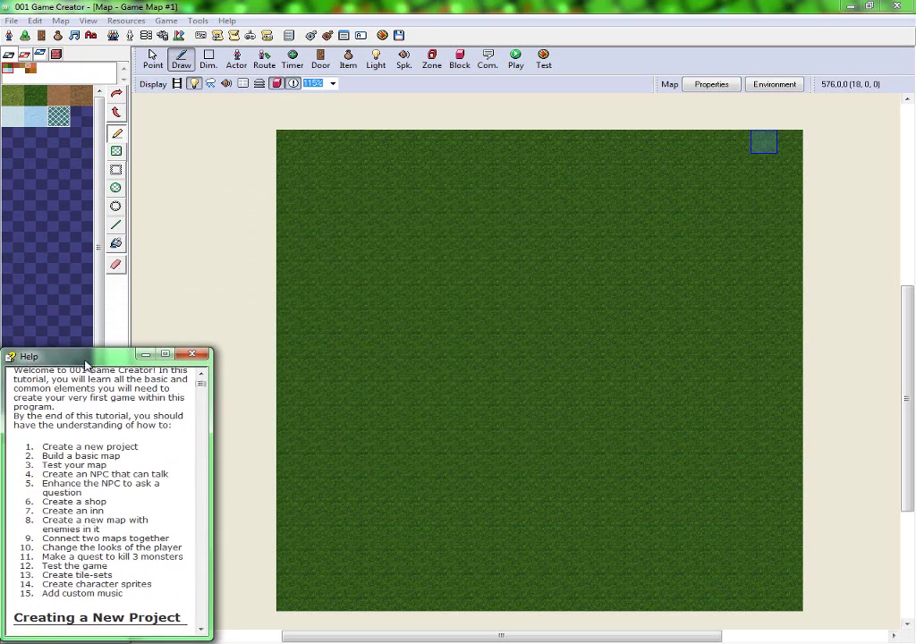
# - Try a three-tile run of the first wall block in the map's upper-left corner and erase it
pyautogui.click(56, 55)
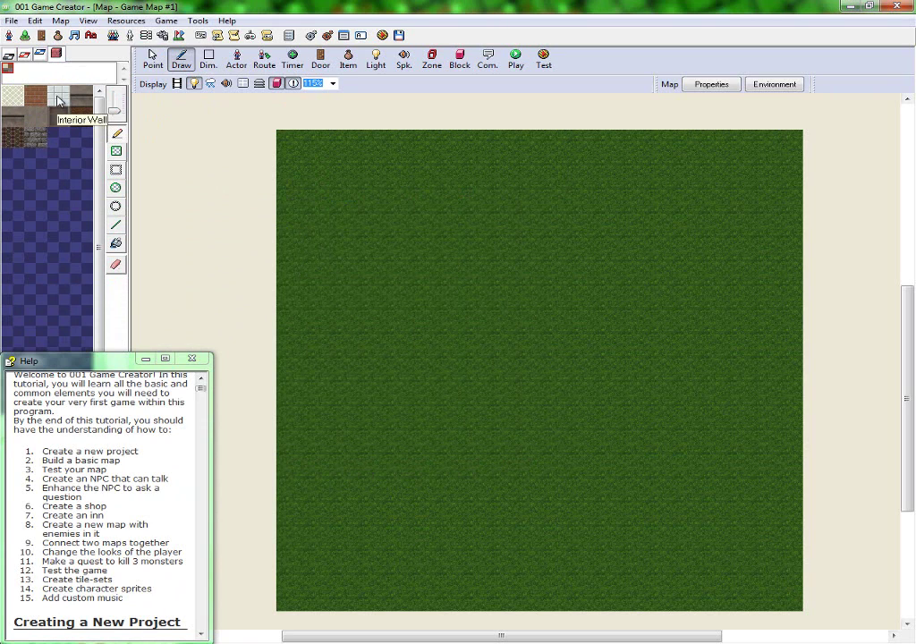
pyautogui.moveTo(299, 147); pyautogui.dragTo(347, 144)
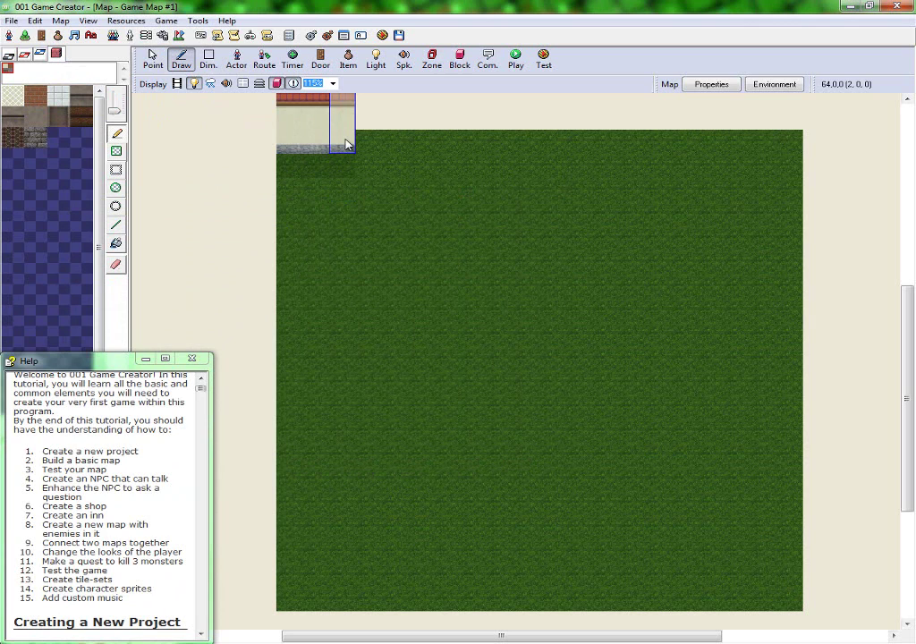
pyautogui.rightClick(347, 144)
pyautogui.moveTo(347, 144); pyautogui.dragTo(264, 145, button='right')
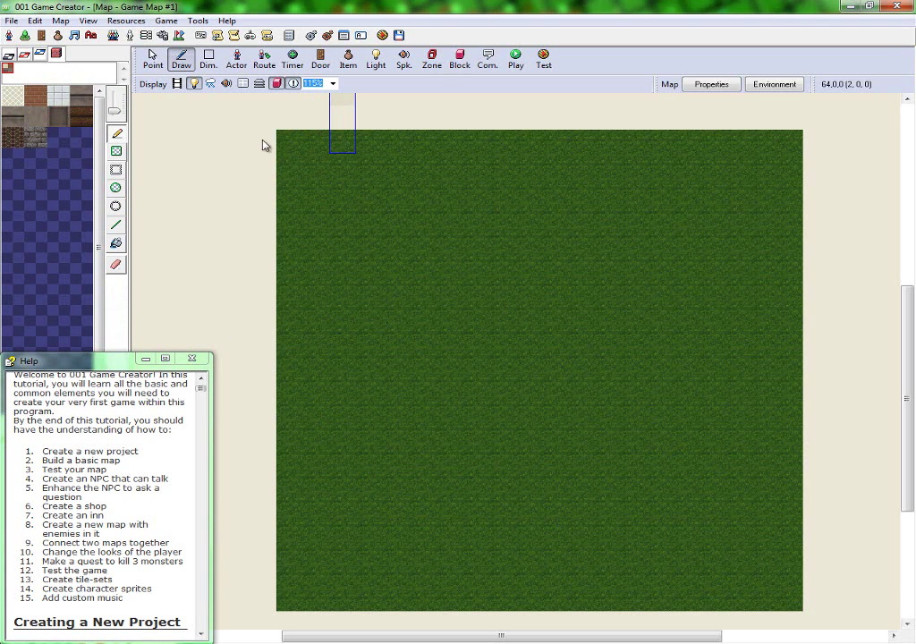
# - Paint a ten-tile tiled wall along the map's top edge and an eleven-tile Exterior Wall run parallel below it
pyautogui.click(56, 95)
pyautogui.moveTo(284, 143); pyautogui.dragTo(535, 149)
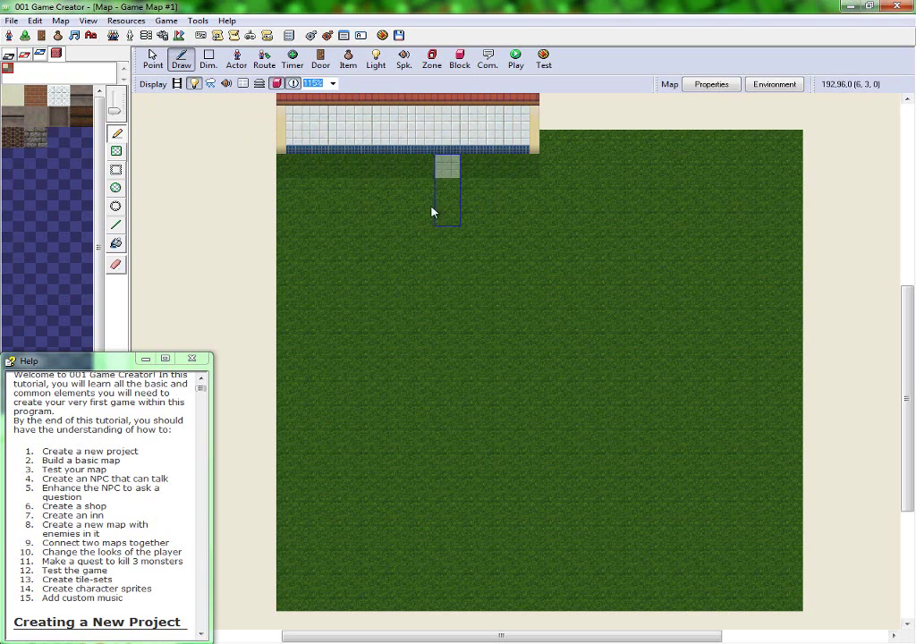
pyautogui.click(13, 95)
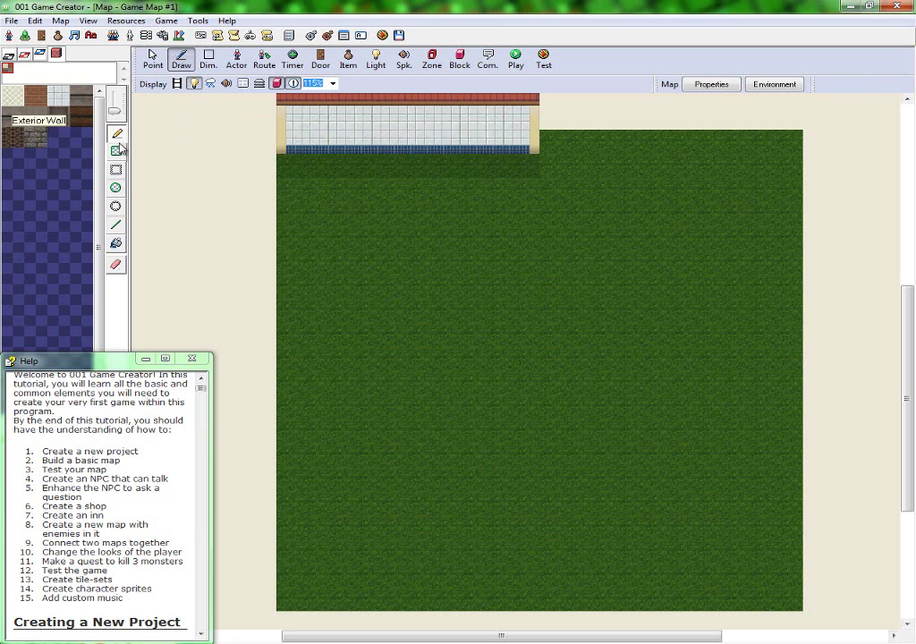
pyautogui.moveTo(296, 300); pyautogui.dragTo(557, 305)
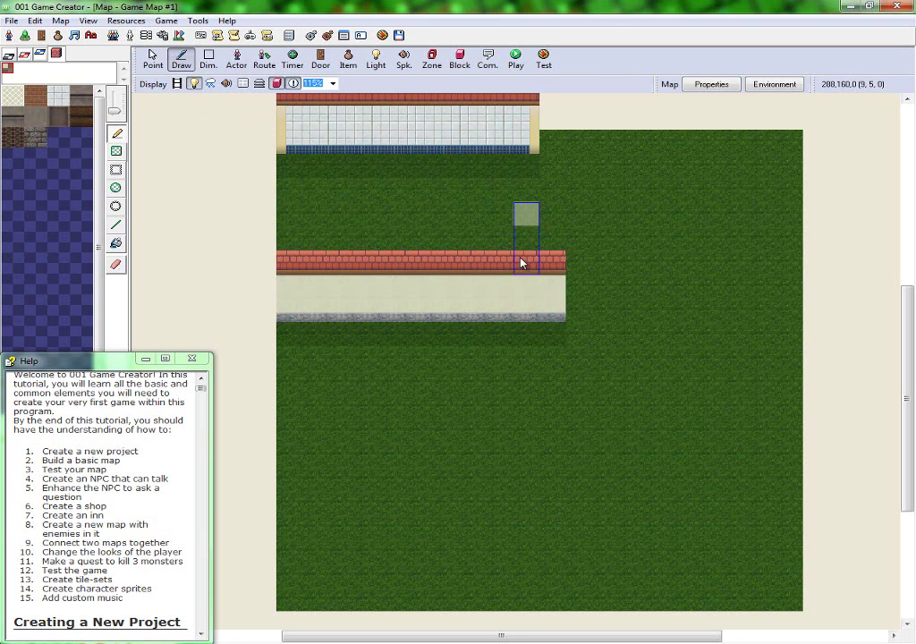
# - Close the house's two sides with Exterior Wall blocks and extend the tiled back wall into its right corner
pyautogui.scroll(3, 522, 262)
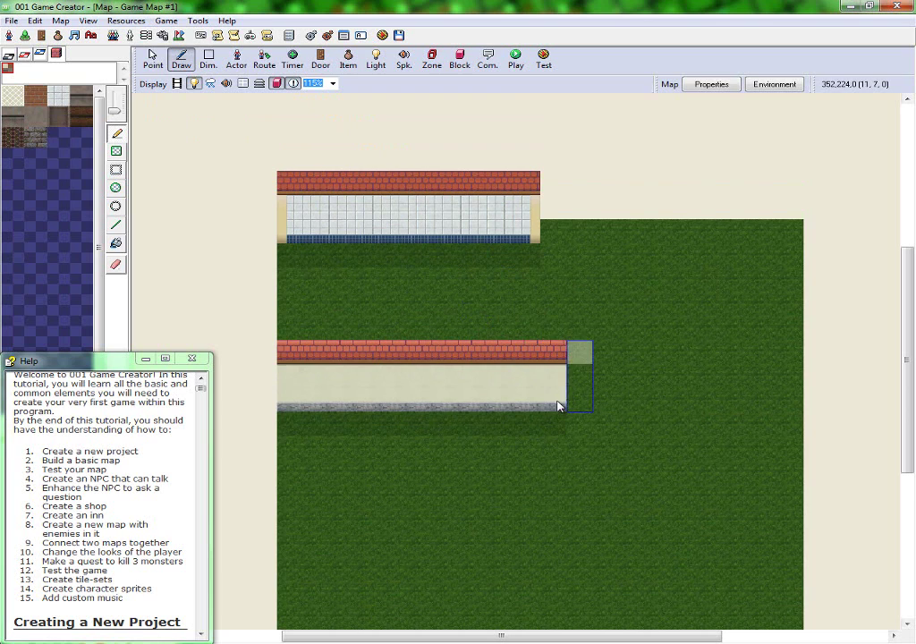
pyautogui.moveTo(559, 358); pyautogui.dragTo(555, 184)
pyautogui.moveTo(285, 258); pyautogui.dragTo(286, 333)
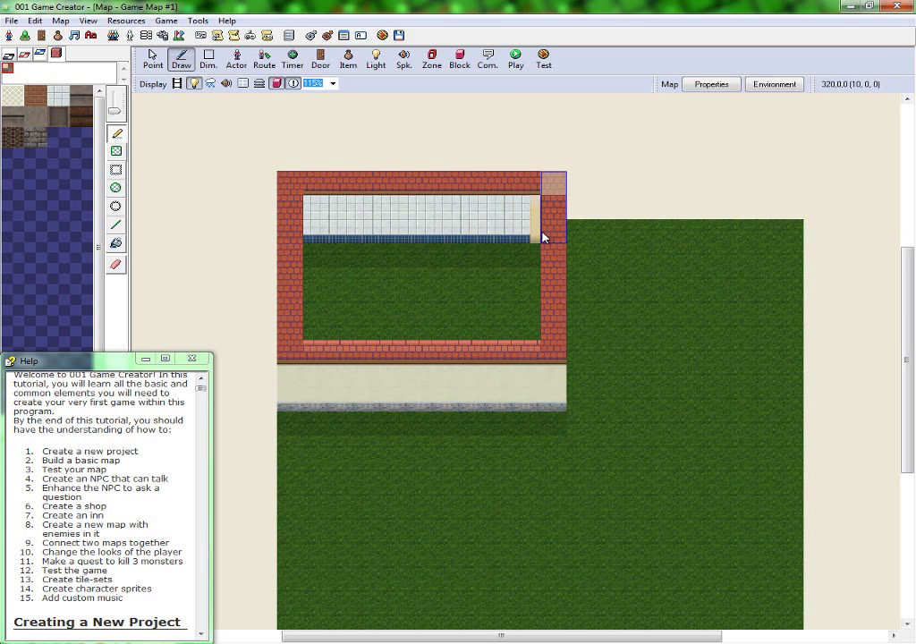
pyautogui.click(55, 104)
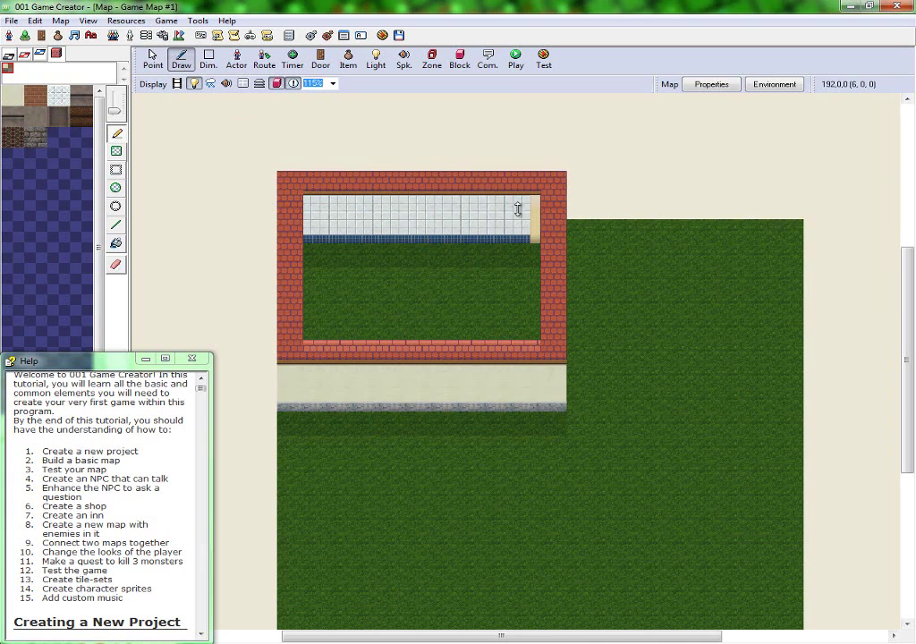
pyautogui.click(549, 243)
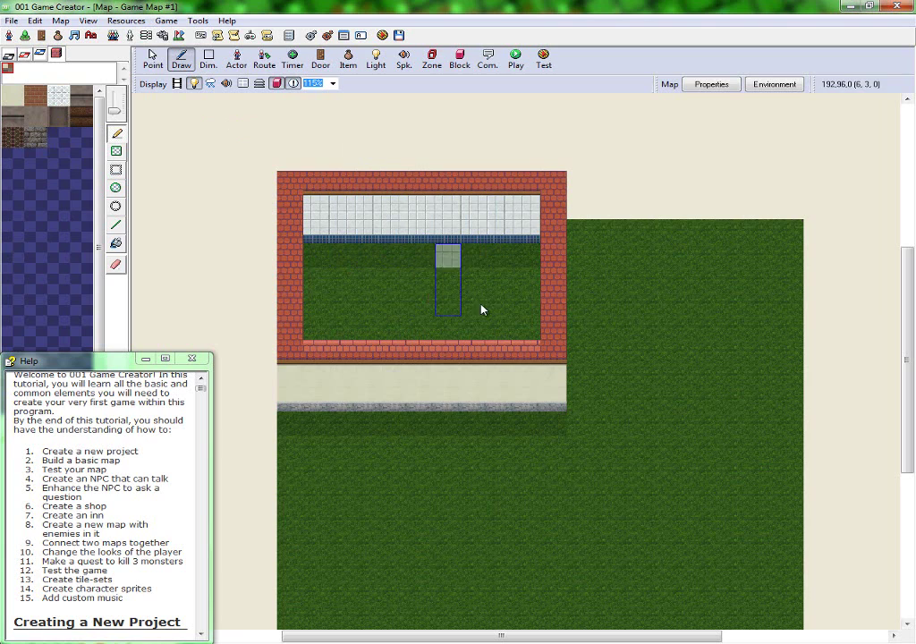
# - Try tiled wall blocks at both ends of the house's front wall and undo them
pyautogui.click(292, 394)
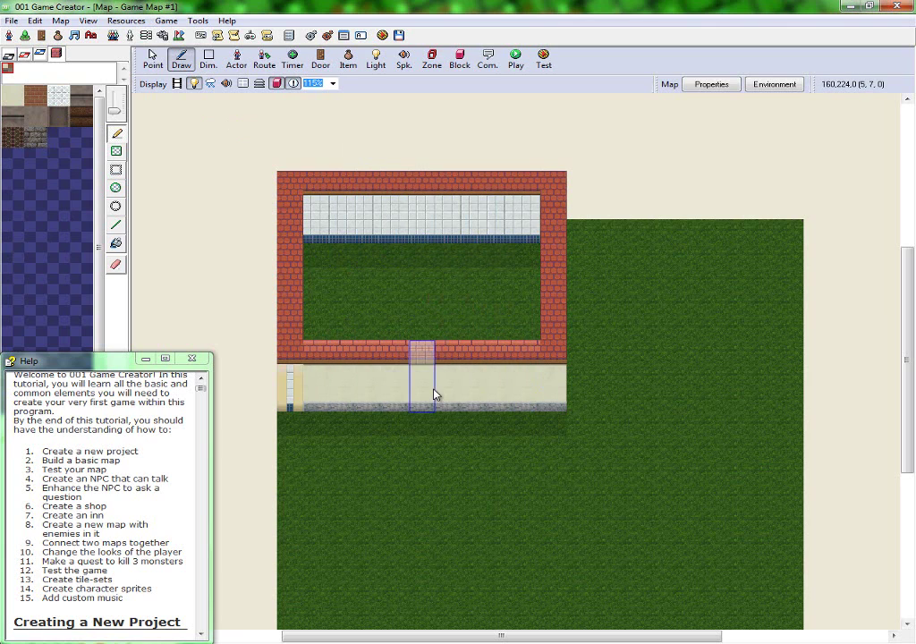
pyautogui.click(556, 404)
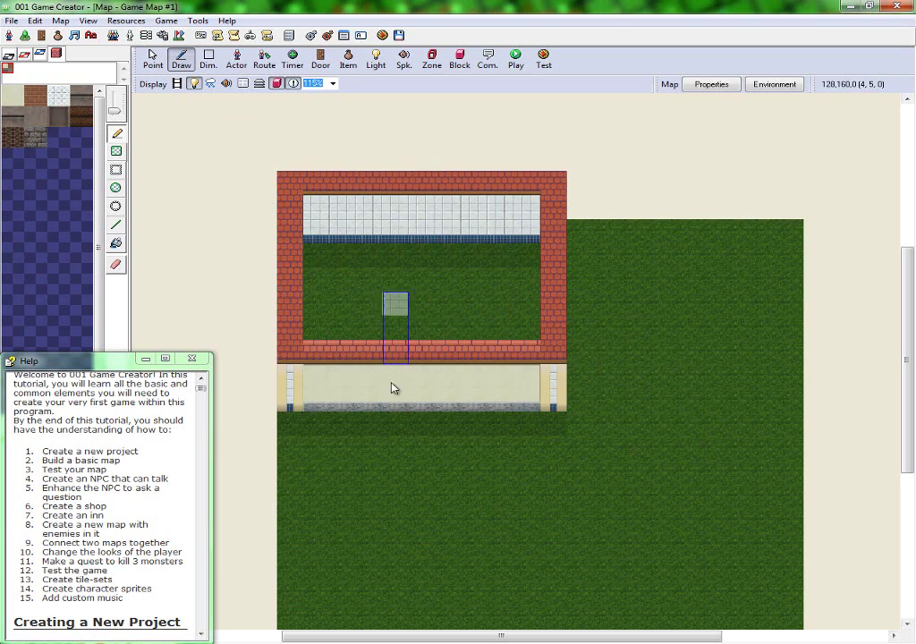
pyautogui.hotkey('ctrl', 'z')
pyautogui.hotkey('ctrl', 'z')
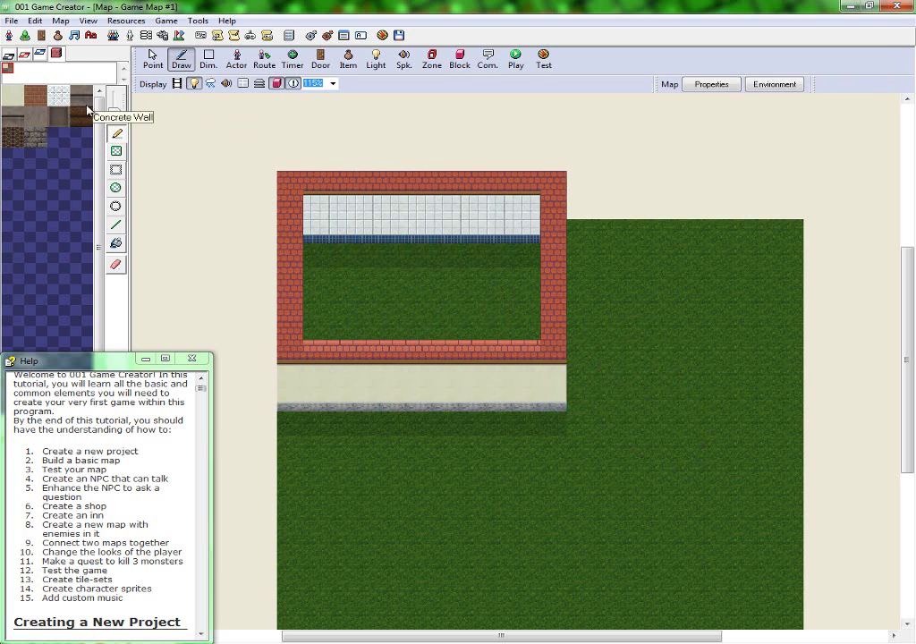
# - Try taller tiled wall blocks inside the house and beside the front wall's right end, undoing each one
pyautogui.click(431, 302)
pyautogui.hotkey('ctrl', 'z')
pyautogui.moveTo(479, 297)
pyautogui.mouseDown()
pyautogui.moveTo(376, 277)
pyautogui.moveTo(267, 329)
pyautogui.mouseUp()
pyautogui.hotkey('ctrl', 'z')
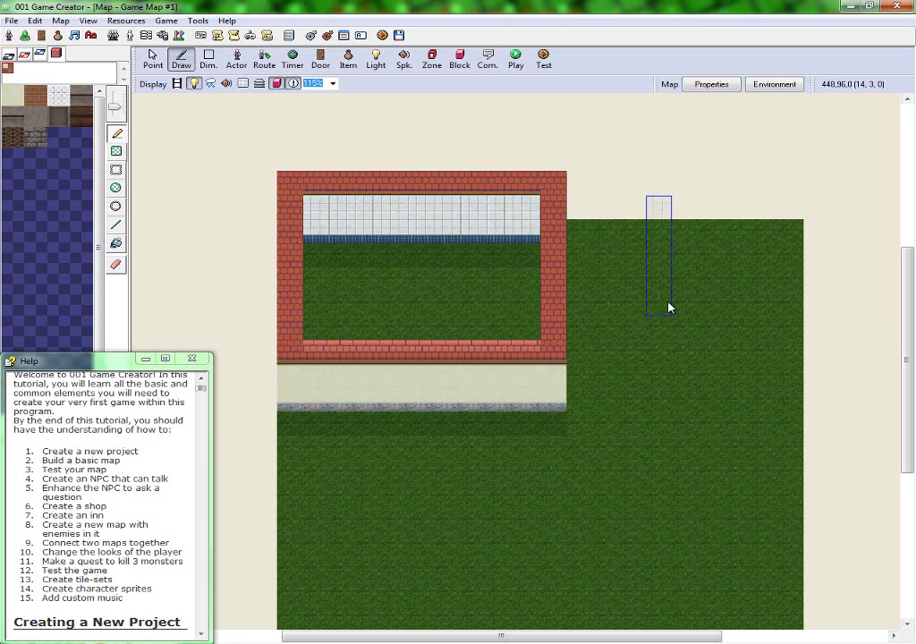
pyautogui.click(577, 404)
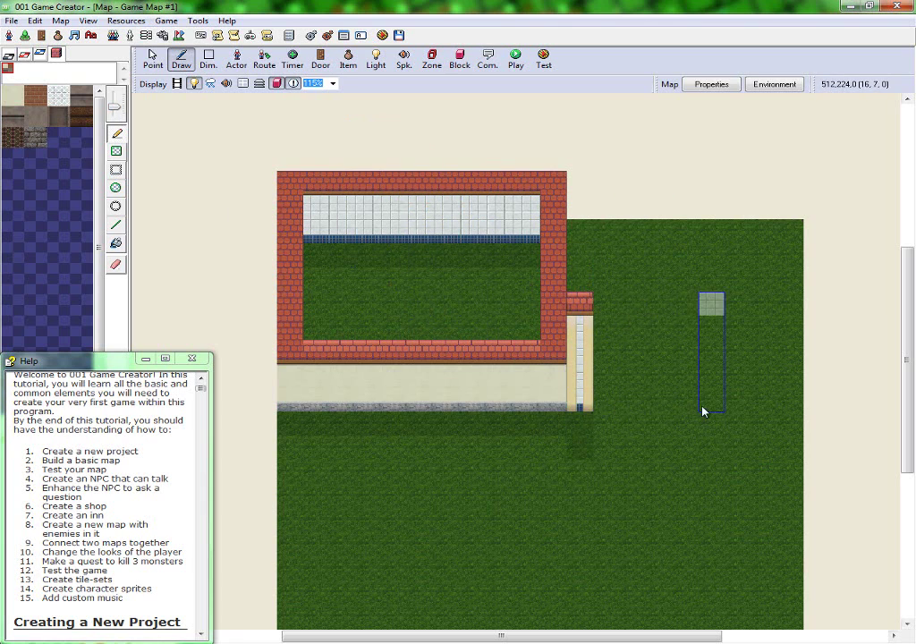
pyautogui.hotkey('ctrl', 'z')
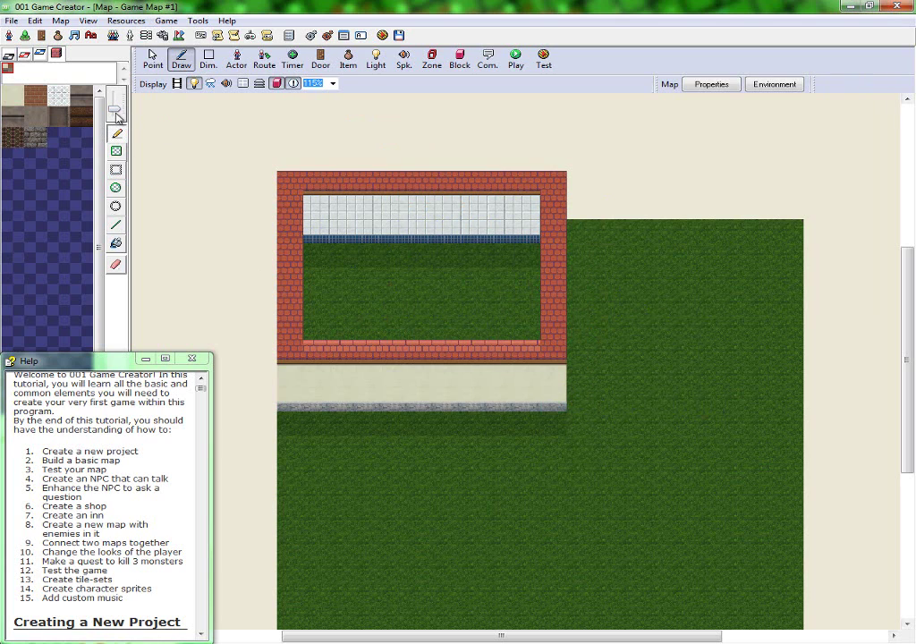
# - Try standard-height tiled blocks and a taller Exterior Wall block beside the front wall's right end, undoing each one
pyautogui.click(119, 132)
pyautogui.click(579, 395)
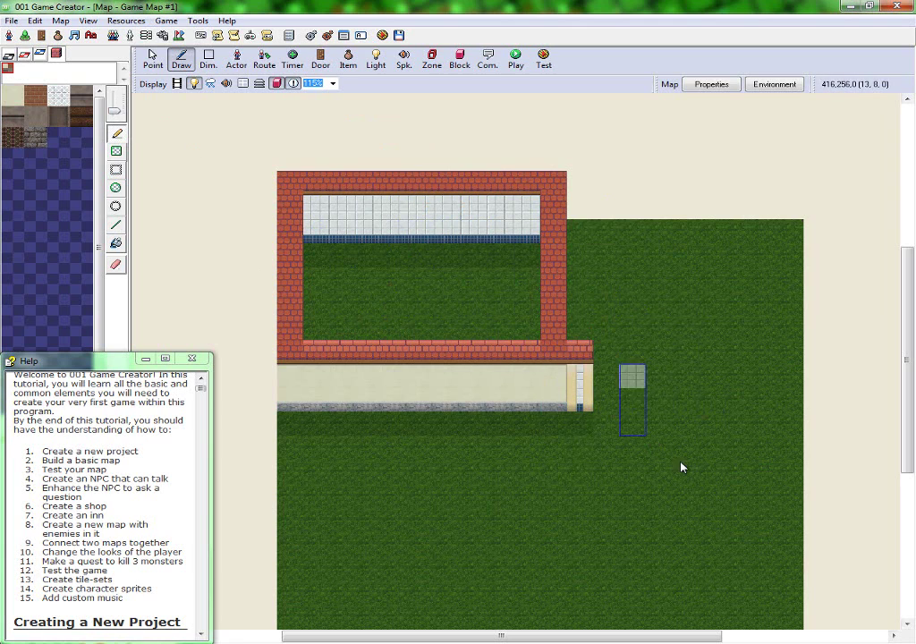
pyautogui.hotkey('ctrl', 'z')
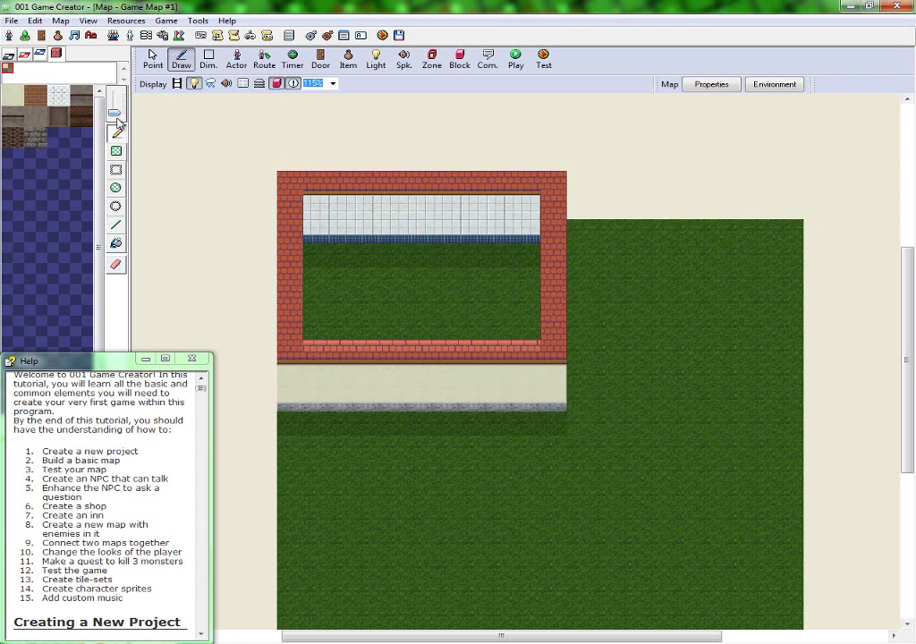
pyautogui.click(582, 396)
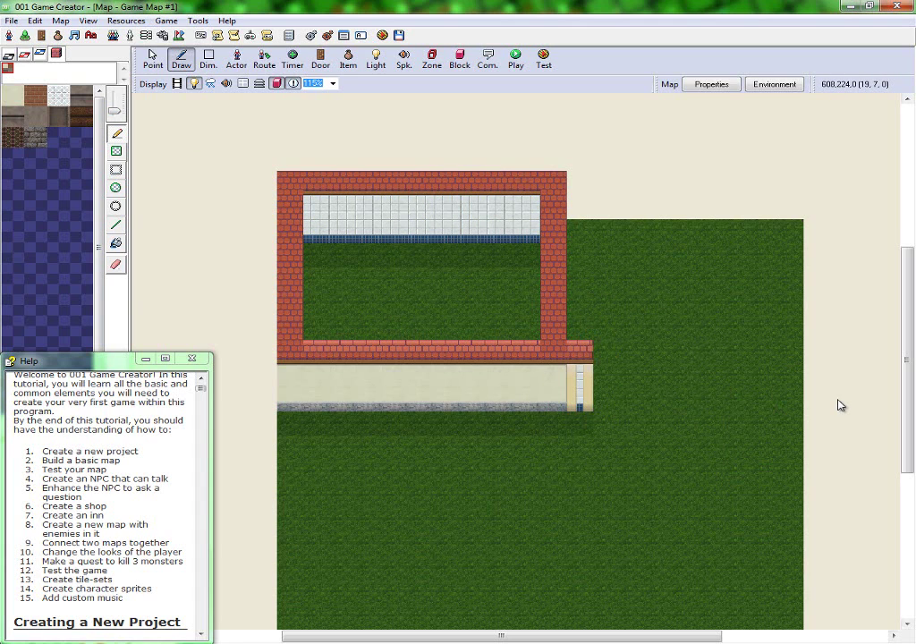
pyautogui.hotkey('ctrl', 'z')
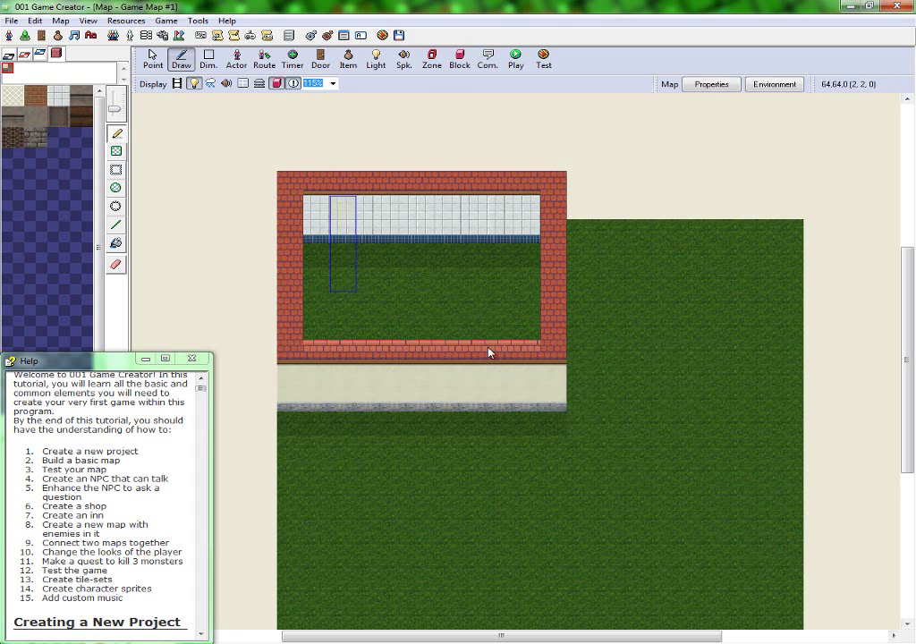
pyautogui.click(578, 407)
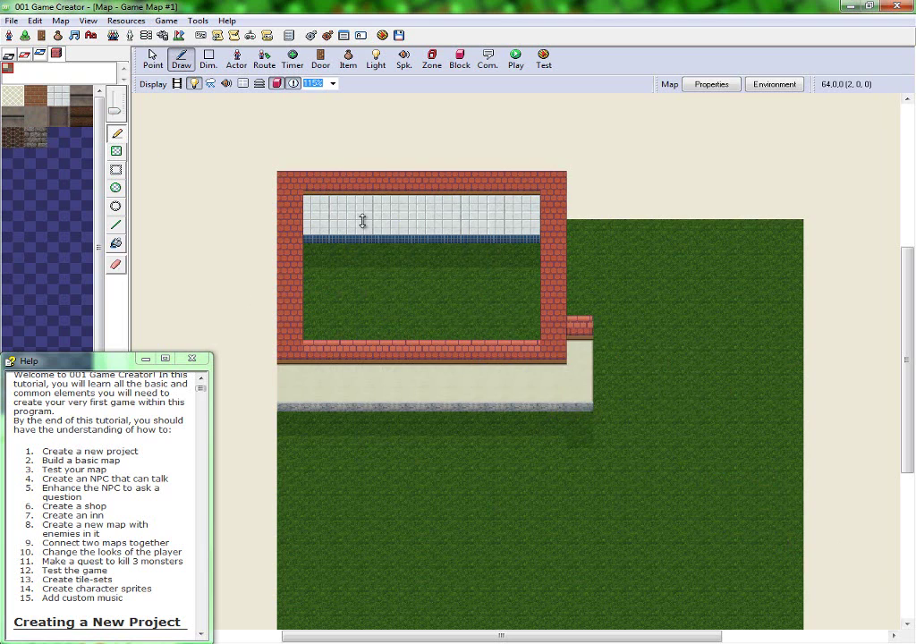
pyautogui.hotkey('ctrl', 'z')
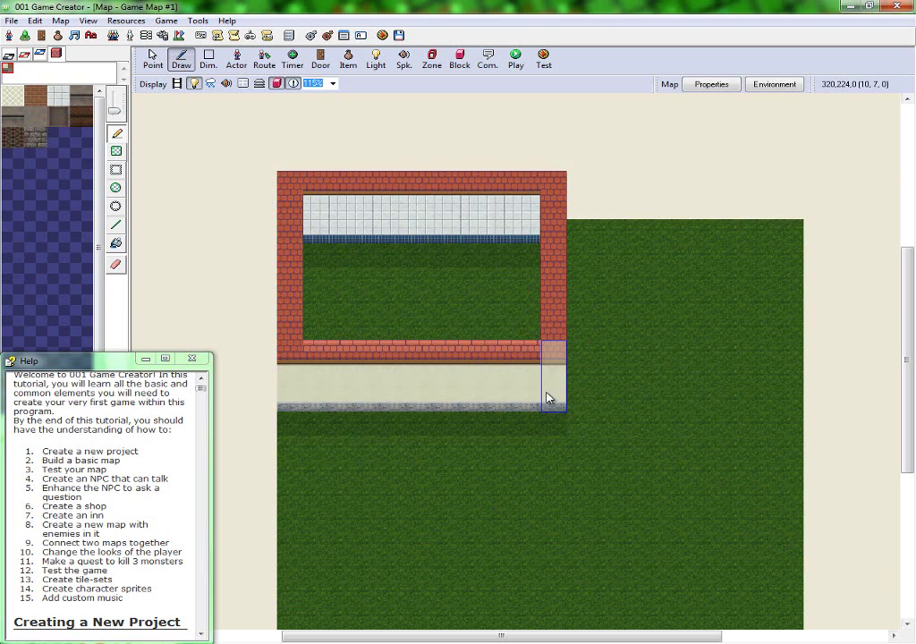
# - Cover the house's interior with wooden floor tiles and undo the stray change to its left wall
pyautogui.moveTo(635, 465); pyautogui.dragTo(638, 417, button='middle')
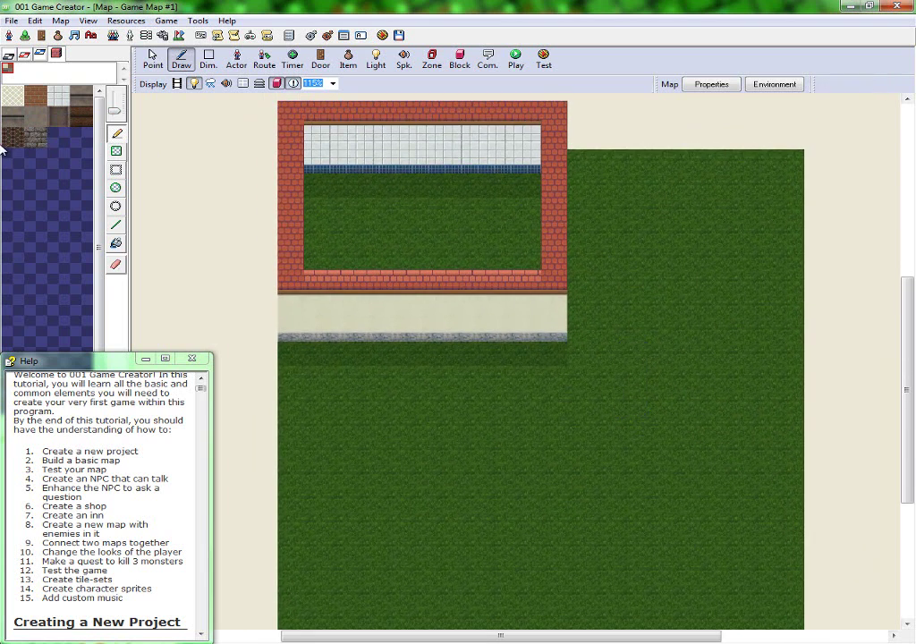
pyautogui.click(8, 53)
pyautogui.click(25, 72)
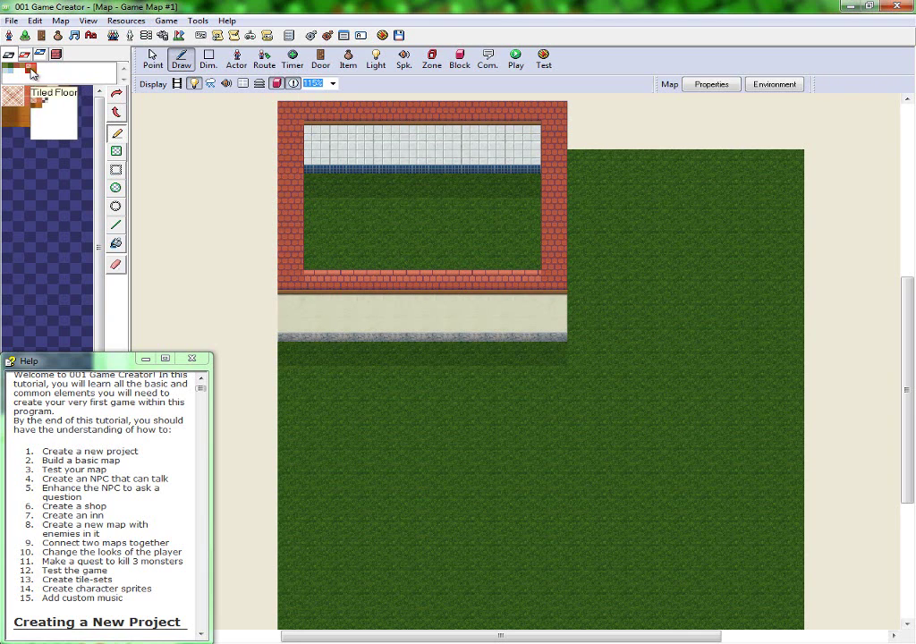
pyautogui.click(36, 113)
pyautogui.moveTo(325, 189)
pyautogui.mouseDown()
pyautogui.moveTo(499, 191)
pyautogui.moveTo(531, 247)
pyautogui.moveTo(530, 273)
pyautogui.mouseUp()
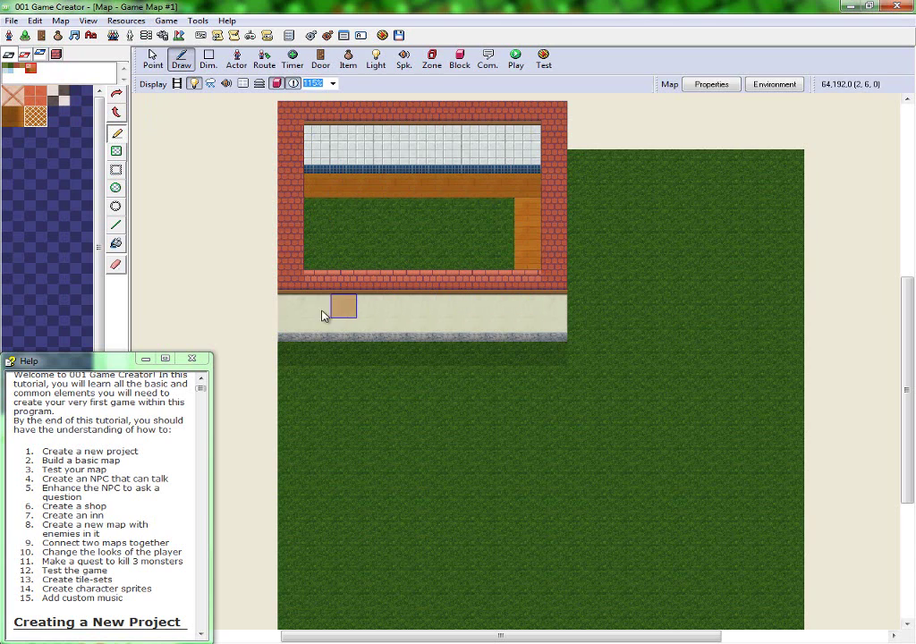
pyautogui.moveTo(315, 258)
pyautogui.mouseDown()
pyautogui.moveTo(316, 242)
pyautogui.moveTo(336, 229)
pyautogui.moveTo(379, 267)
pyautogui.moveTo(413, 216)
pyautogui.mouseUp()
pyautogui.moveTo(449, 258)
pyautogui.mouseDown()
pyautogui.moveTo(461, 220)
pyautogui.moveTo(511, 252)
pyautogui.moveTo(431, 282)
pyautogui.moveTo(284, 291)
pyautogui.mouseUp()
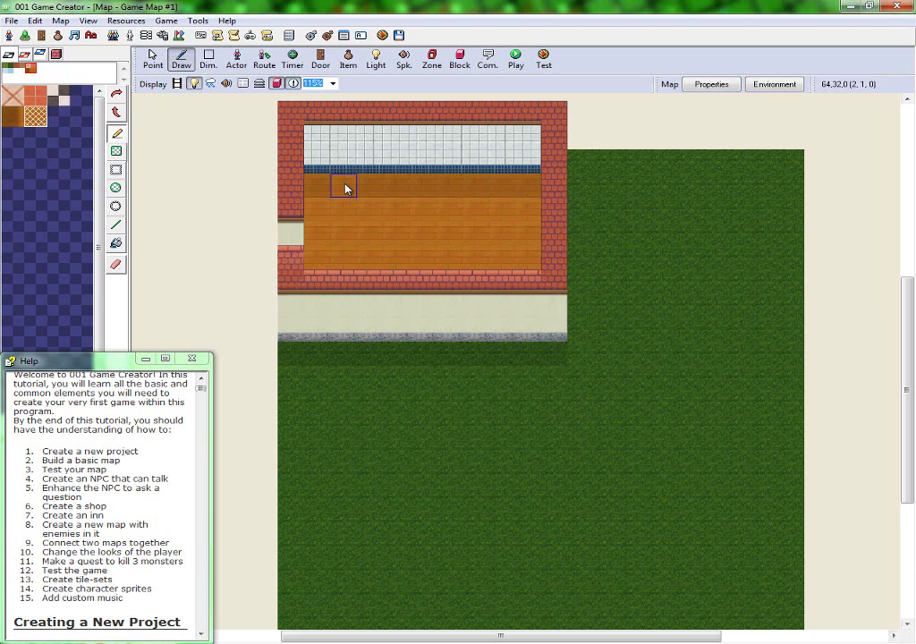
pyautogui.hotkey('ctrl', 'z')
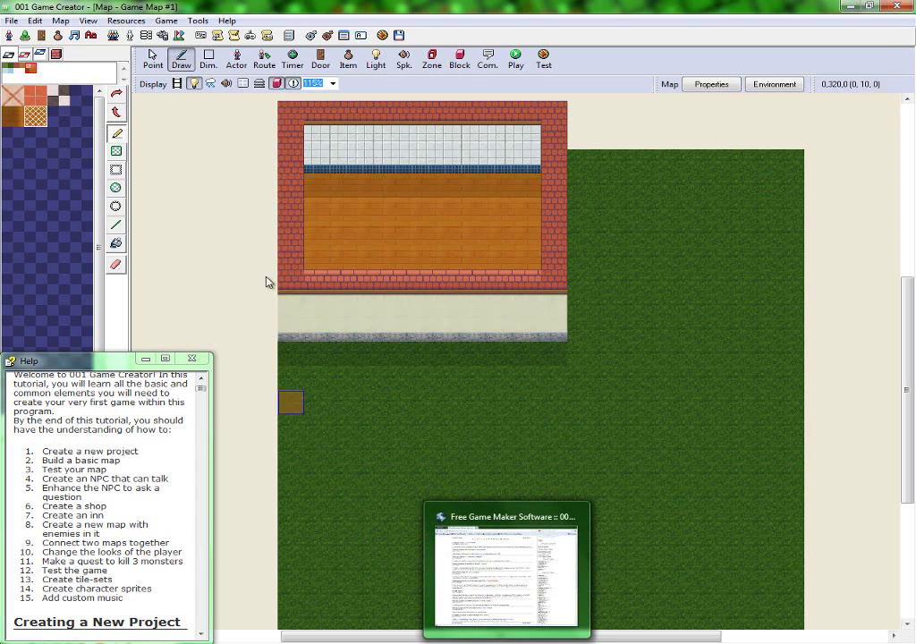
# - Move the tutorial Help window off the map list and clear of the house
pyautogui.moveTo(107, 361); pyautogui.dragTo(494, 285)
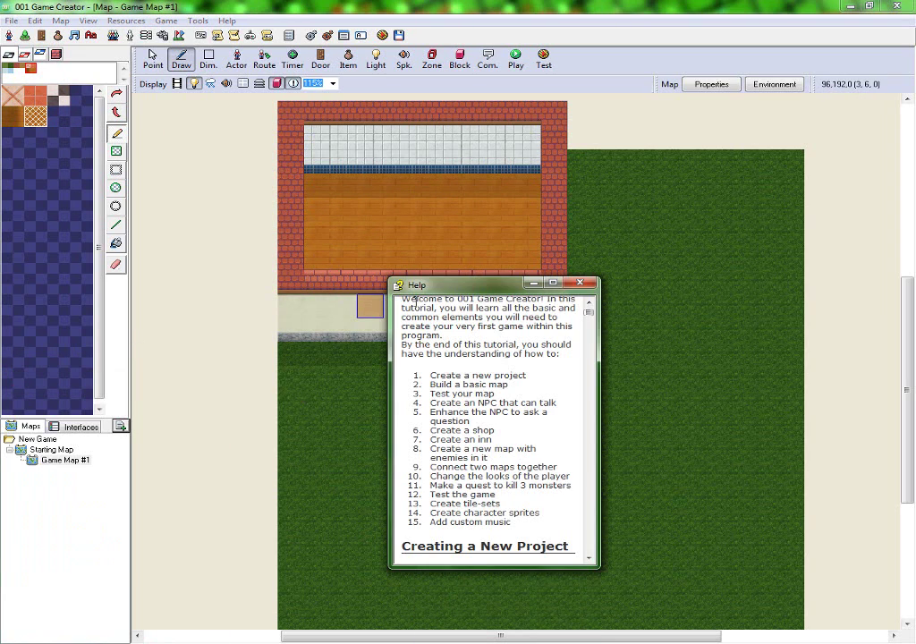
pyautogui.moveTo(439, 296); pyautogui.dragTo(751, 113)
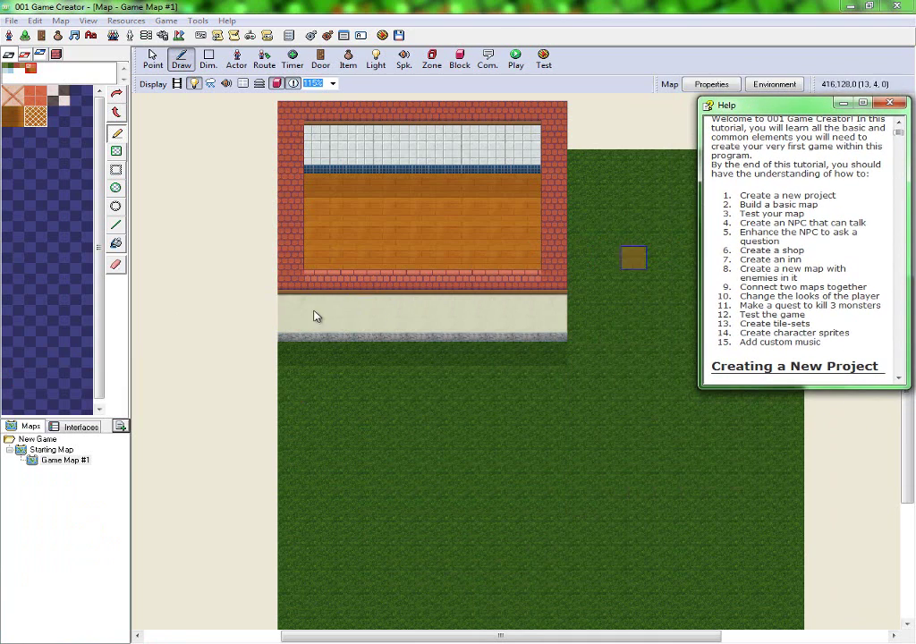
pyautogui.moveTo(380, 361); pyautogui.dragTo(288, 415, button='middle')
pyautogui.moveTo(327, 336)
pyautogui.mouseDown(button='middle')
pyautogui.moveTo(267, 414)
pyautogui.moveTo(246, 415)
pyautogui.moveTo(311, 391)
pyautogui.moveTo(329, 370)
pyautogui.moveTo(323, 353)
pyautogui.mouseUp(button='middle')
pyautogui.moveTo(431, 413); pyautogui.dragTo(382, 337, button='middle')
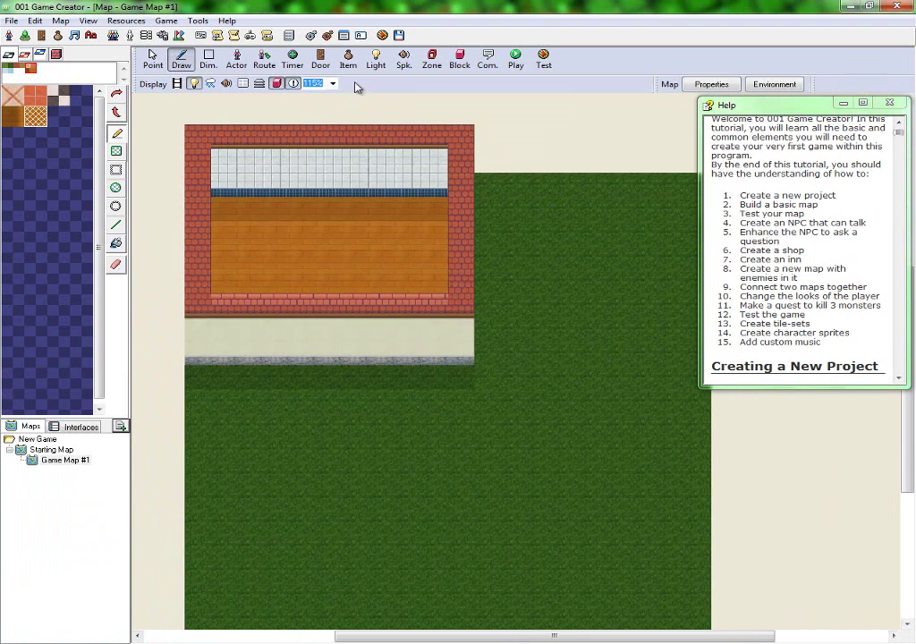
# - Place a door in the house's front wall with the second grey door texture and auto-close after 1 second
pyautogui.click(326, 65)
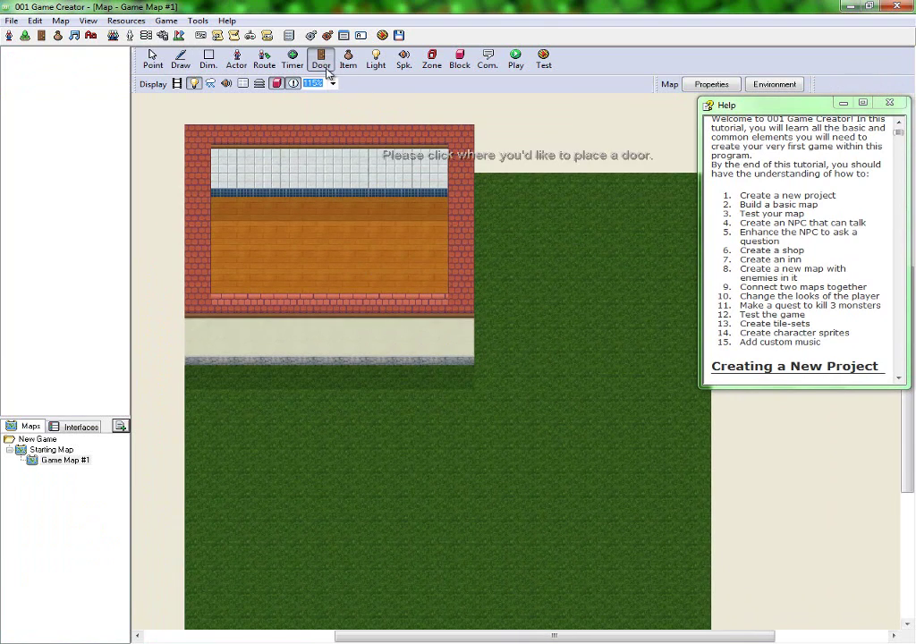
pyautogui.click(299, 358)
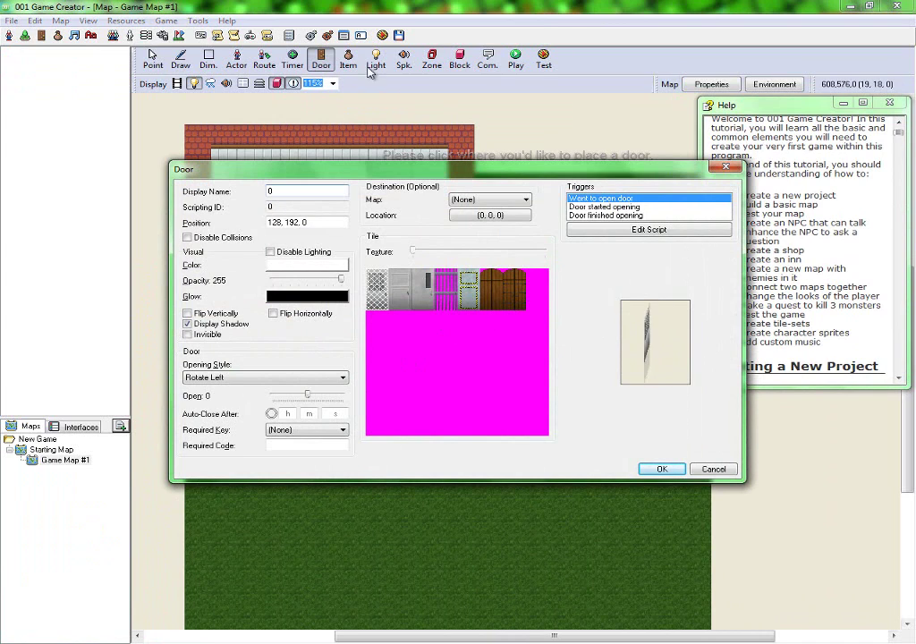
pyautogui.click(399, 307)
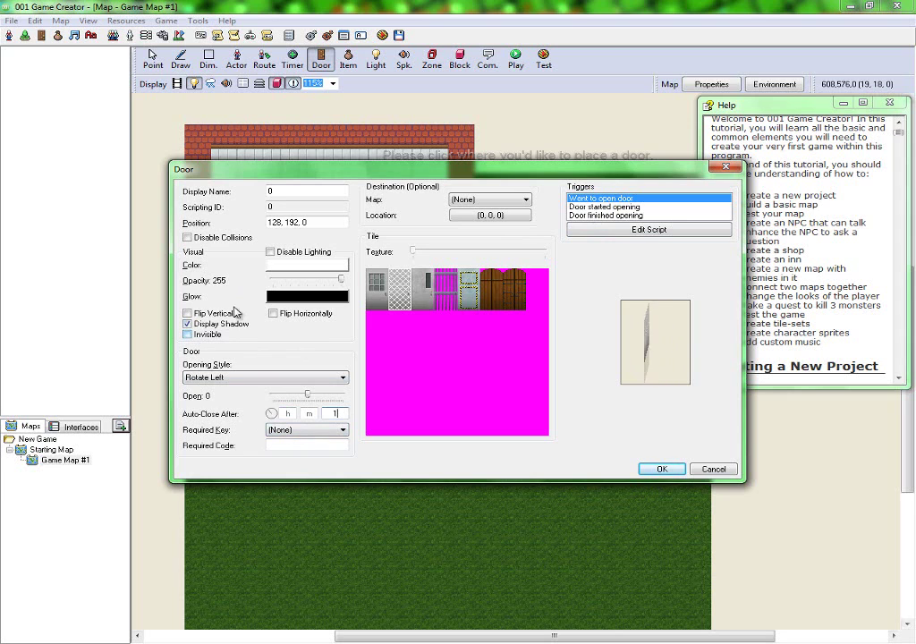
# - Set the door's color to dark grey (RGB 81, 81, 81), accept the door and return to drawing mode
pyautogui.click(289, 268)
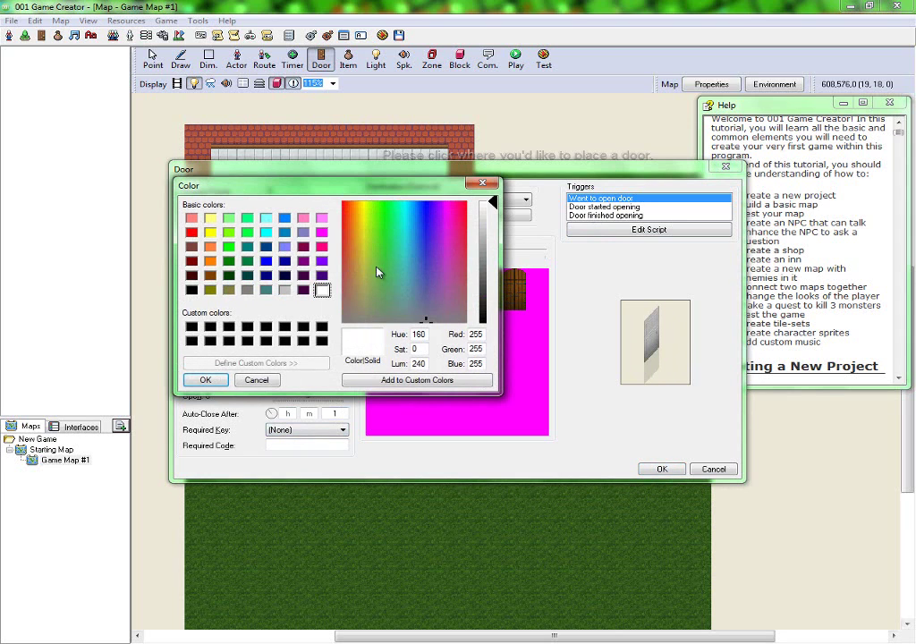
pyautogui.click(490, 285)
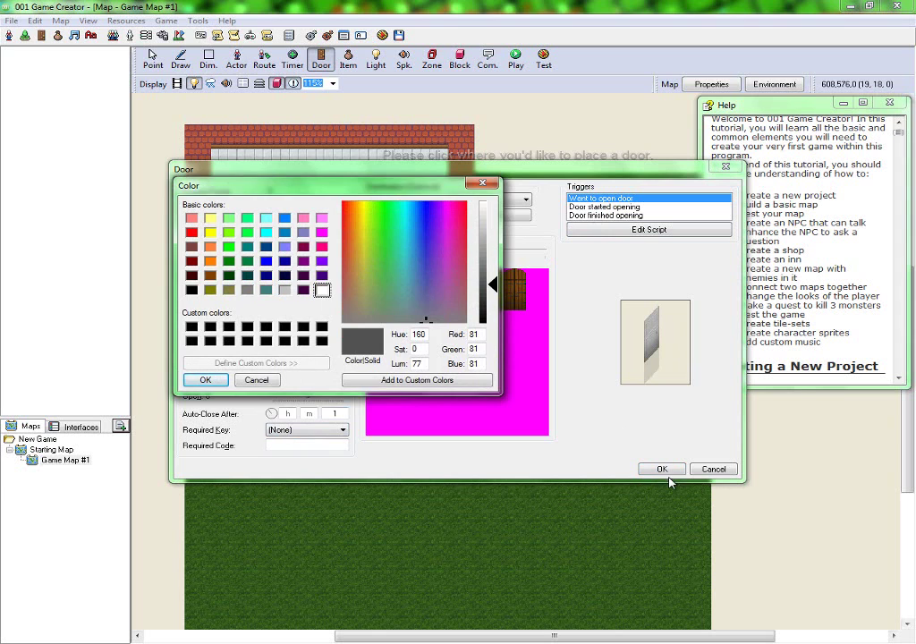
pyautogui.click(205, 379)
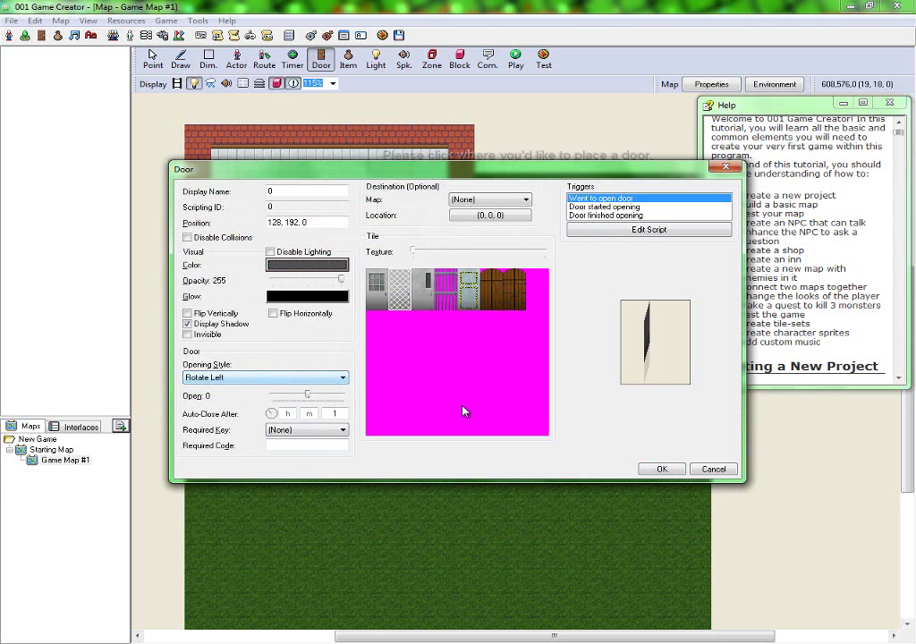
pyautogui.click(660, 469)
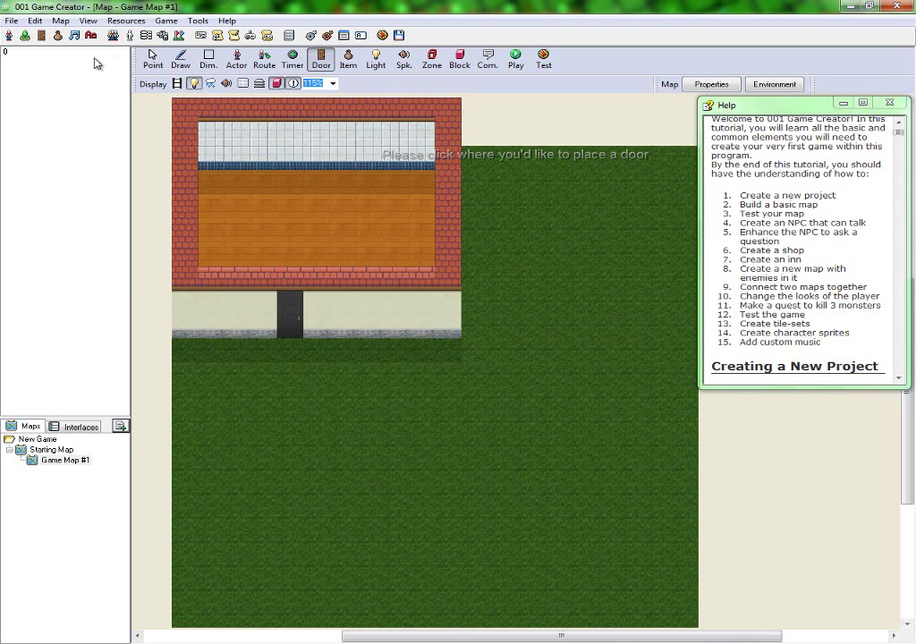
pyautogui.click(182, 61)
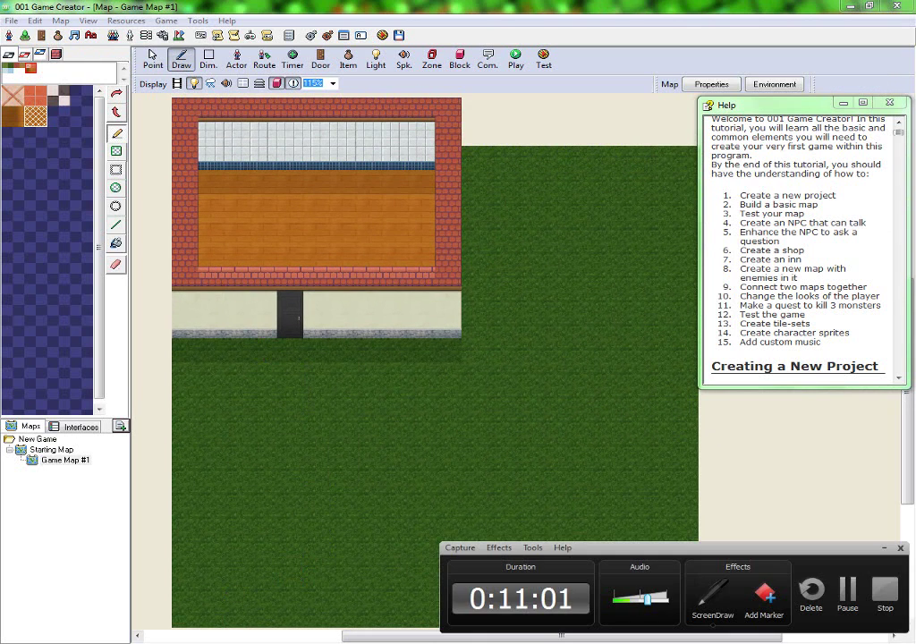
# - On the object layer, choose the Evergreen Tree from the trees and rocks set and paint a cluster on the grass beside the house's right wall
pyautogui.click(28, 53)
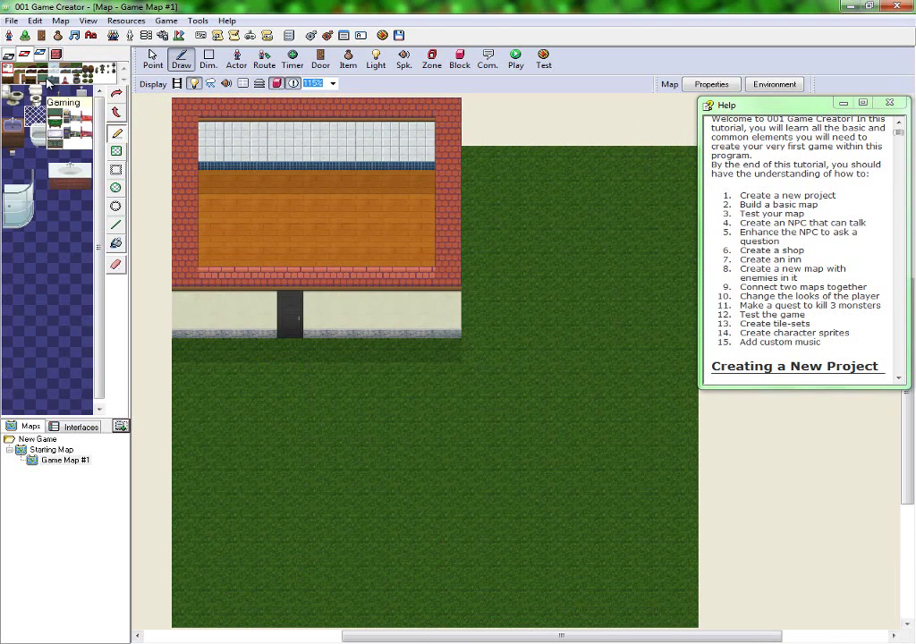
pyautogui.click(112, 70)
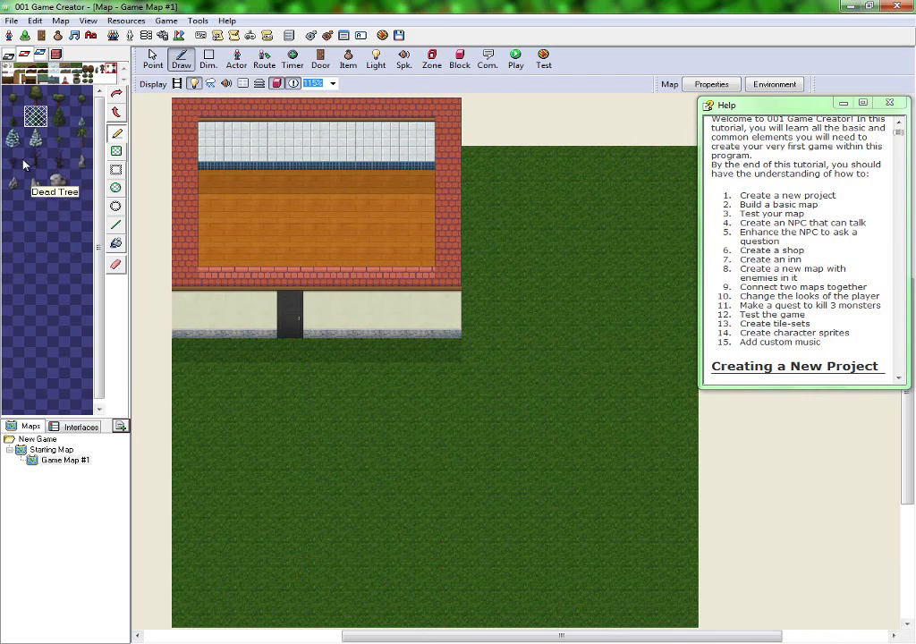
pyautogui.click(58, 116)
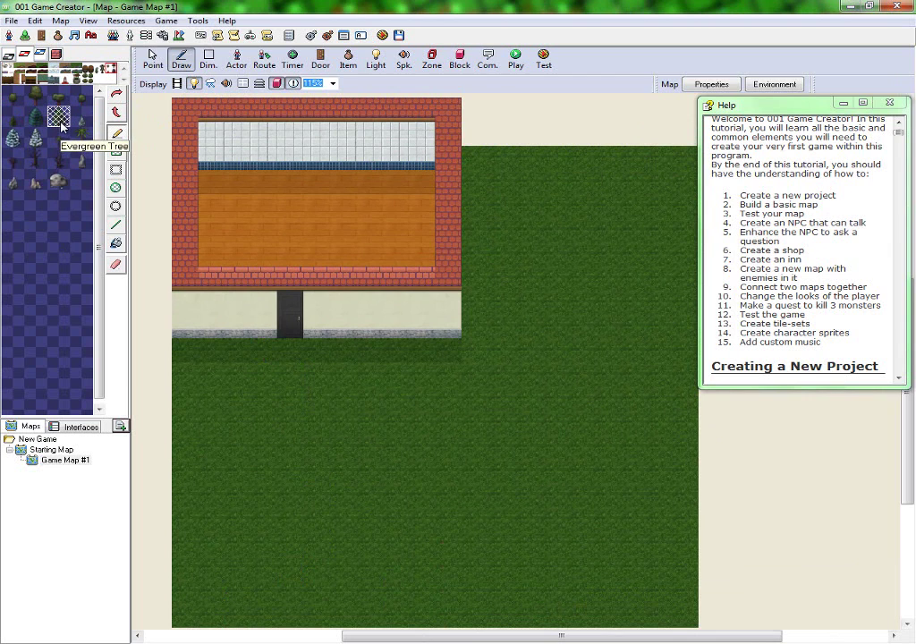
pyautogui.click(505, 191)
pyautogui.click(503, 219)
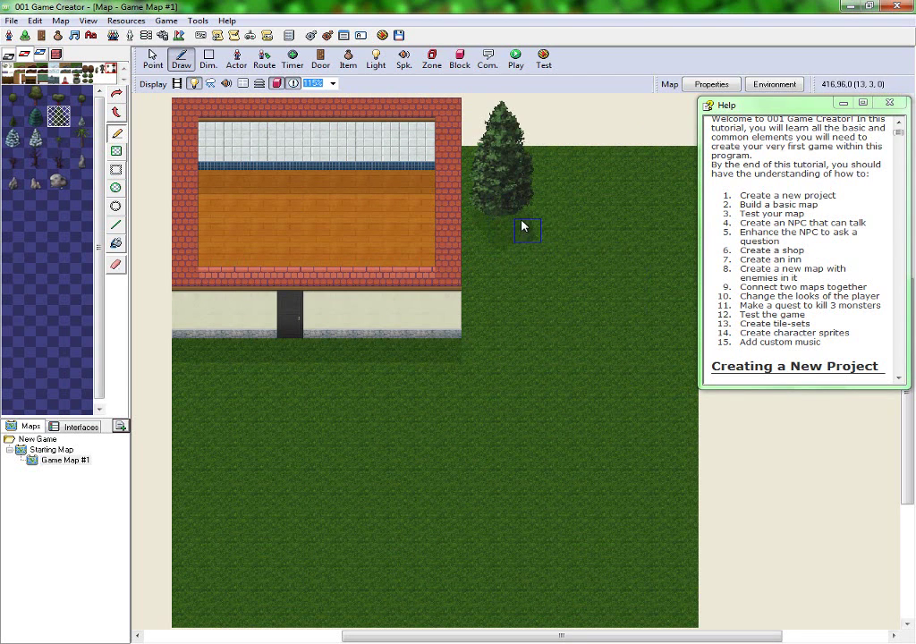
pyautogui.moveTo(523, 226)
pyautogui.mouseDown()
pyautogui.moveTo(542, 210)
pyautogui.moveTo(542, 180)
pyautogui.moveTo(587, 198)
pyautogui.moveTo(565, 237)
pyautogui.moveTo(544, 251)
pyautogui.moveTo(491, 225)
pyautogui.moveTo(502, 260)
pyautogui.mouseUp()
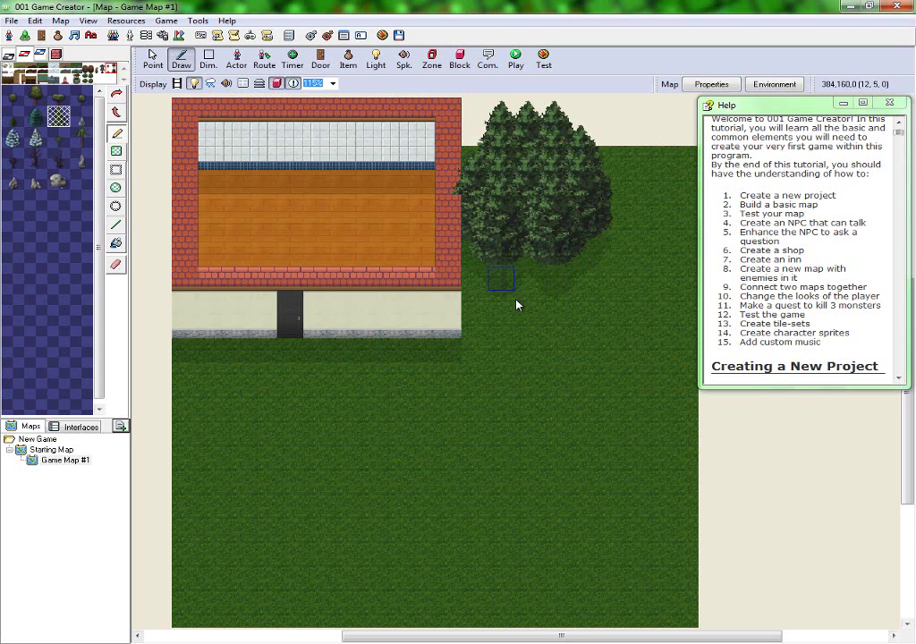
pyautogui.moveTo(516, 305)
pyautogui.mouseDown()
pyautogui.moveTo(599, 237)
pyautogui.moveTo(606, 197)
pyautogui.moveTo(642, 205)
pyautogui.mouseUp()
pyautogui.moveTo(555, 176); pyautogui.dragTo(475, 175)
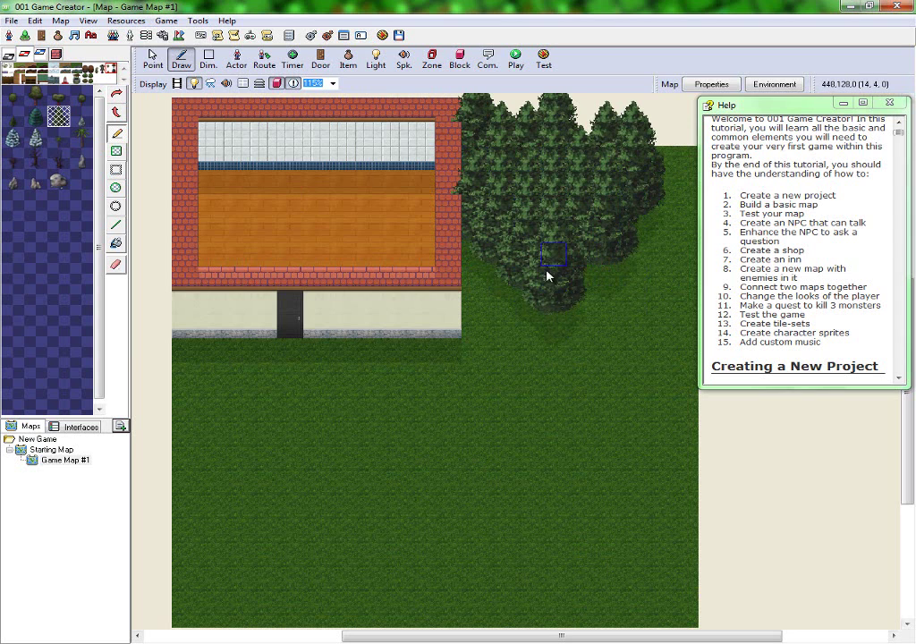
pyautogui.moveTo(549, 275)
pyautogui.mouseDown()
pyautogui.moveTo(605, 272)
pyautogui.moveTo(687, 199)
pyautogui.moveTo(618, 308)
pyautogui.mouseUp()
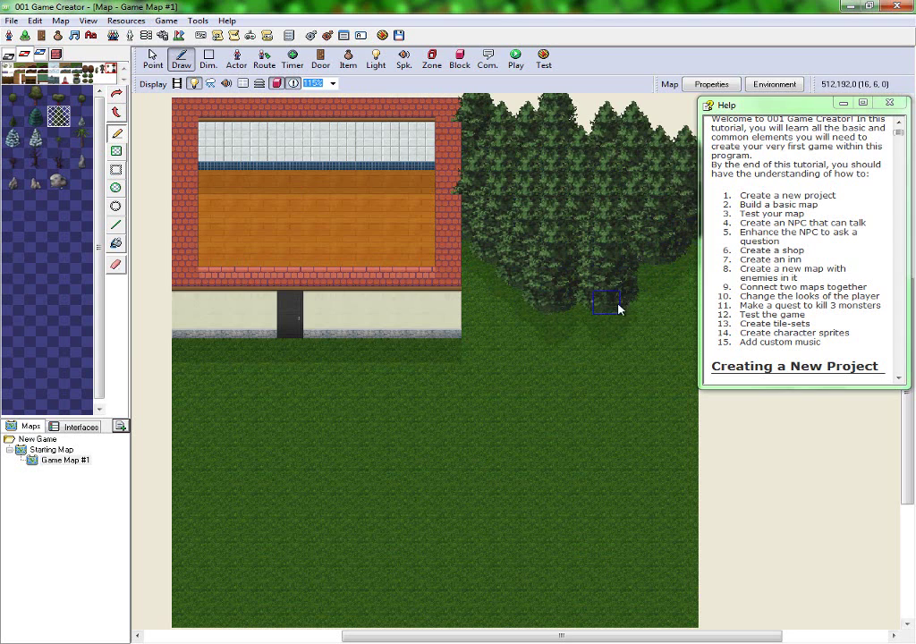
# - Extend the evergreen forest over the right side of the map, down to its bottom edge
pyautogui.moveTo(618, 305); pyautogui.dragTo(552, 303, button='middle')
pyautogui.moveTo(604, 266)
pyautogui.mouseDown()
pyautogui.moveTo(593, 308)
pyautogui.moveTo(459, 307)
pyautogui.moveTo(447, 365)
pyautogui.moveTo(415, 333)
pyautogui.moveTo(420, 260)
pyautogui.moveTo(557, 357)
pyautogui.moveTo(528, 370)
pyautogui.moveTo(612, 333)
pyautogui.mouseUp()
pyautogui.moveTo(629, 410)
pyautogui.mouseDown()
pyautogui.moveTo(537, 457)
pyautogui.moveTo(465, 431)
pyautogui.moveTo(484, 420)
pyautogui.moveTo(483, 457)
pyautogui.mouseUp()
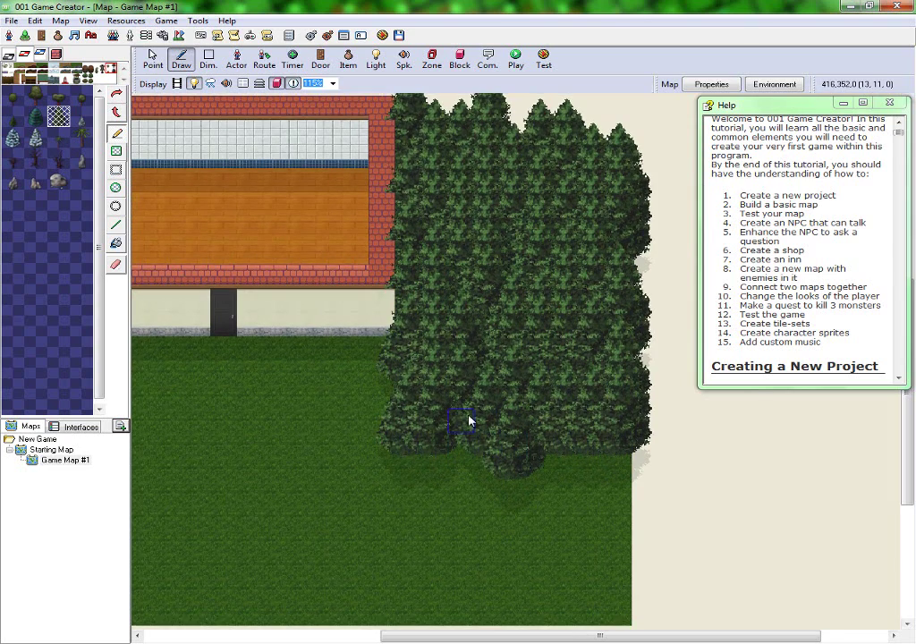
pyautogui.moveTo(470, 417)
pyautogui.mouseDown(button='middle')
pyautogui.moveTo(510, 358)
pyautogui.moveTo(417, 321)
pyautogui.mouseUp(button='middle')
pyautogui.moveTo(501, 329)
pyautogui.mouseDown()
pyautogui.moveTo(453, 323)
pyautogui.moveTo(450, 350)
pyautogui.moveTo(552, 350)
pyautogui.mouseUp()
pyautogui.moveTo(624, 368)
pyautogui.mouseDown()
pyautogui.moveTo(570, 343)
pyautogui.moveTo(497, 370)
pyautogui.moveTo(651, 436)
pyautogui.moveTo(589, 468)
pyautogui.moveTo(511, 468)
pyautogui.moveTo(480, 426)
pyautogui.moveTo(445, 462)
pyautogui.moveTo(453, 479)
pyautogui.mouseUp()
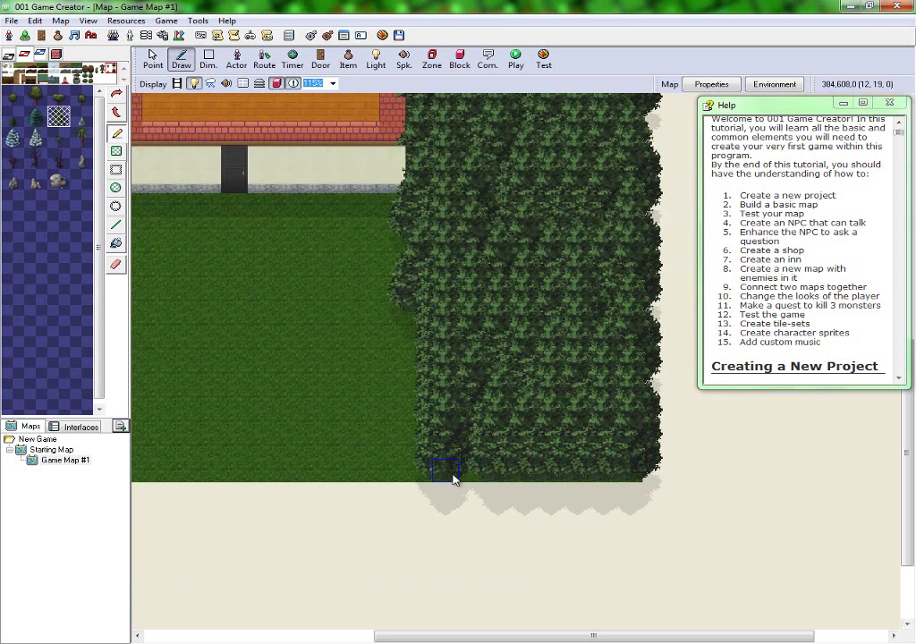
# - Line the map's left edge below the house and its whole bottom edge with evergreen trees, leaving an open lawn before the door
pyautogui.moveTo(462, 440); pyautogui.dragTo(540, 460, button='middle')
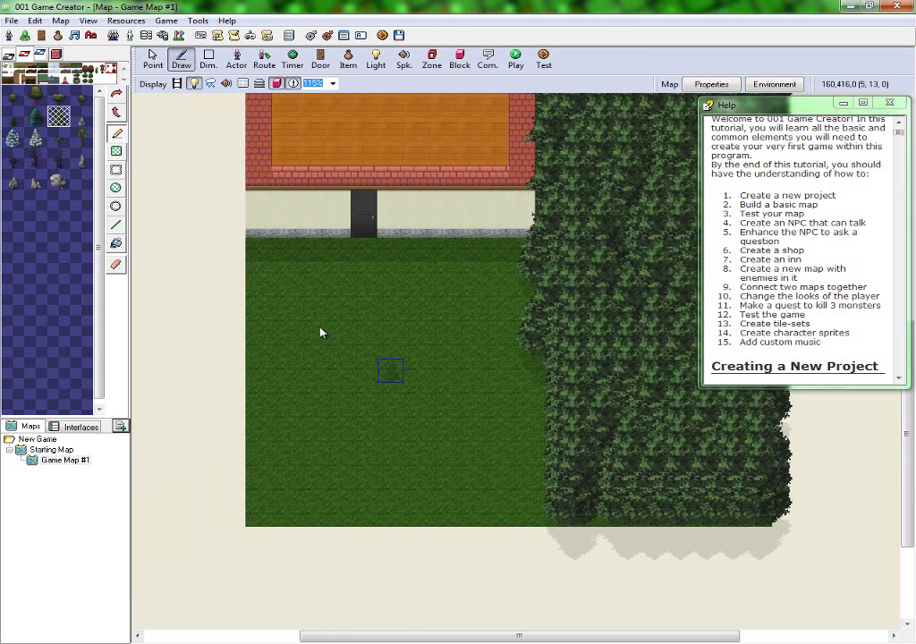
pyautogui.click(288, 254)
pyautogui.moveTo(288, 253)
pyautogui.mouseDown()
pyautogui.moveTo(261, 295)
pyautogui.moveTo(267, 454)
pyautogui.moveTo(284, 524)
pyautogui.moveTo(255, 467)
pyautogui.mouseUp()
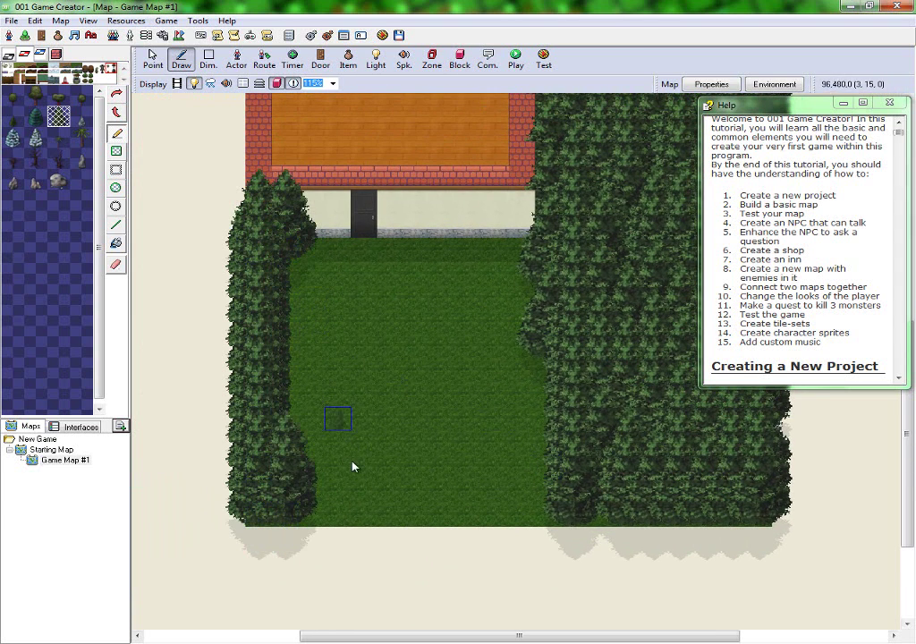
pyautogui.moveTo(364, 511); pyautogui.dragTo(422, 495)
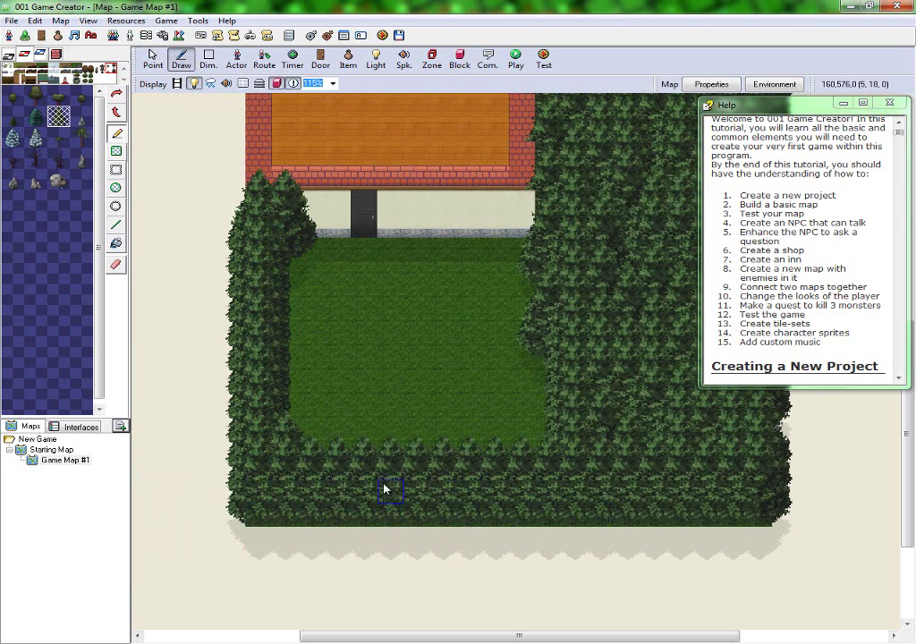
pyautogui.moveTo(430, 410); pyautogui.dragTo(376, 483, button='middle')
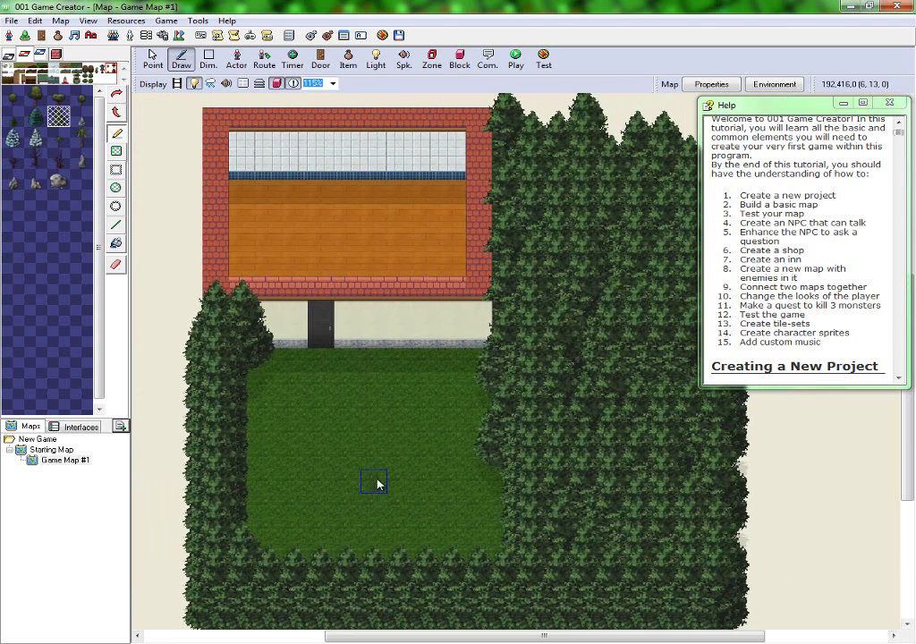
# - Try out a single evergreen tree inside the house and on the open lawn, undoing each placement
pyautogui.click(328, 217)
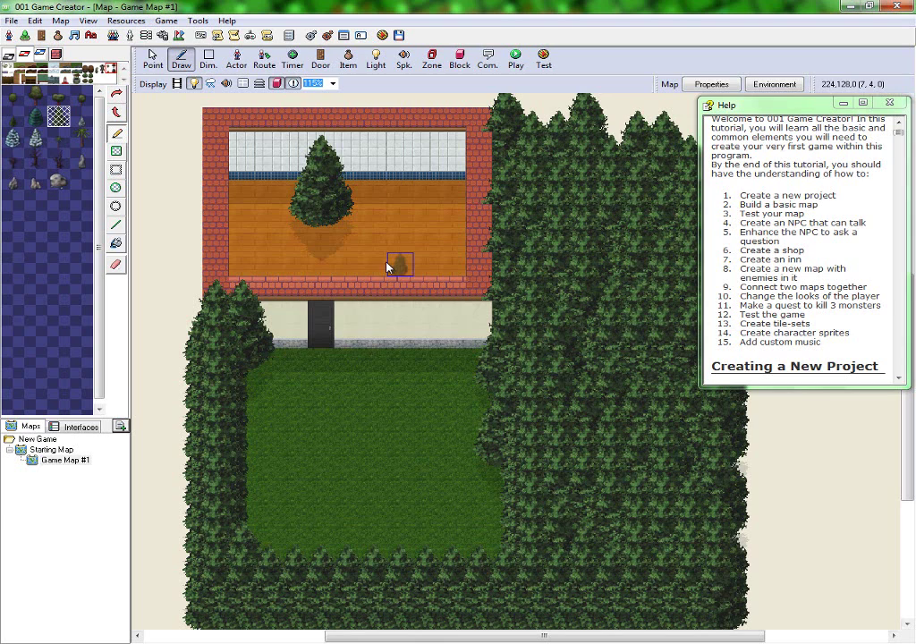
pyautogui.hotkey('ctrl', 'z')
pyautogui.click(414, 236)
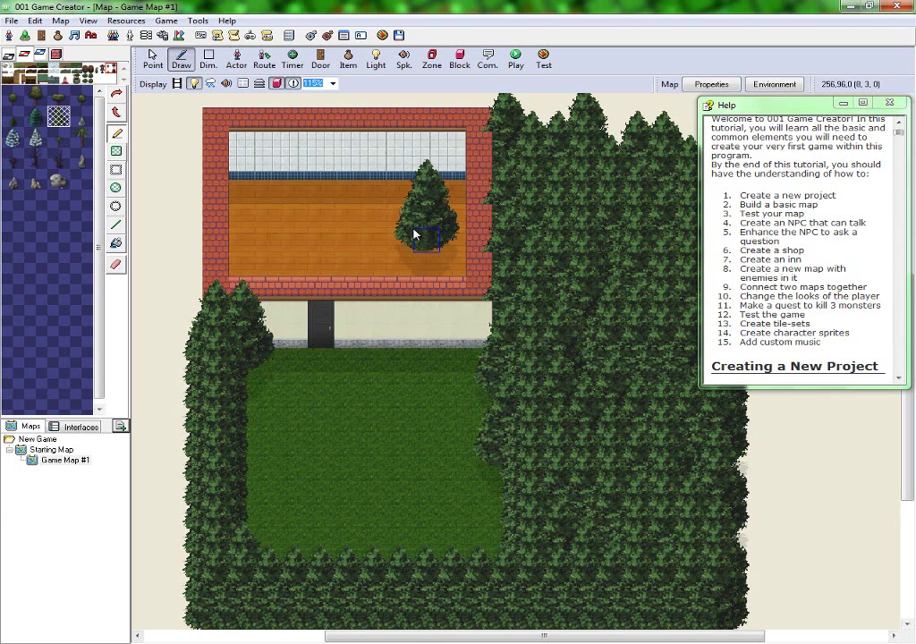
pyautogui.hotkey('ctrl', 'z')
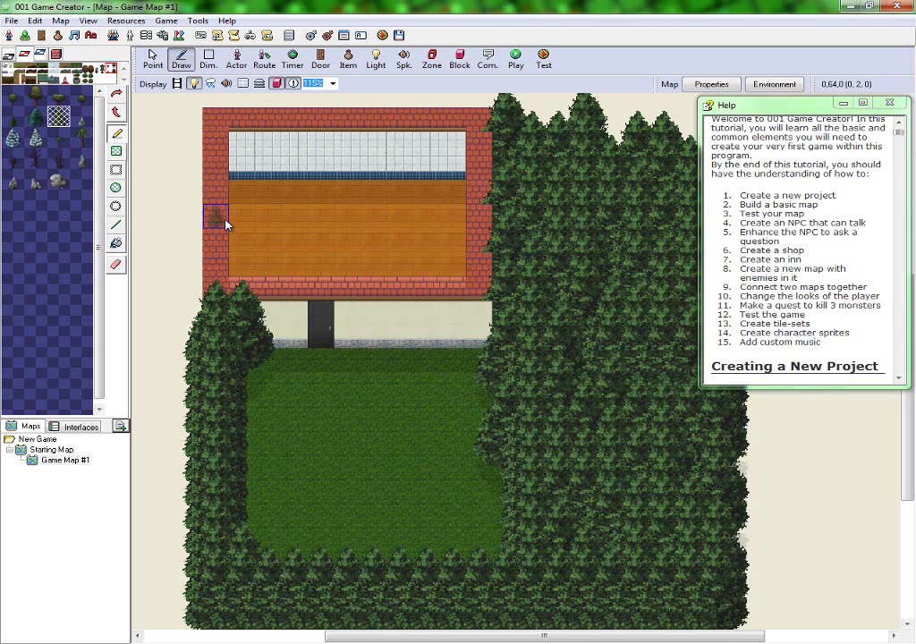
pyautogui.click(352, 436)
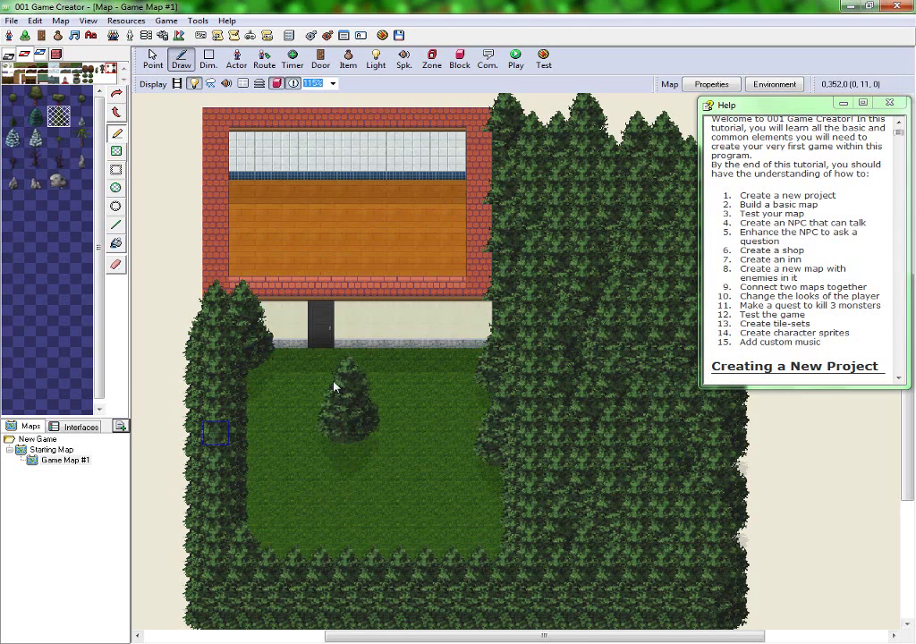
pyautogui.hotkey('ctrl', 'z')
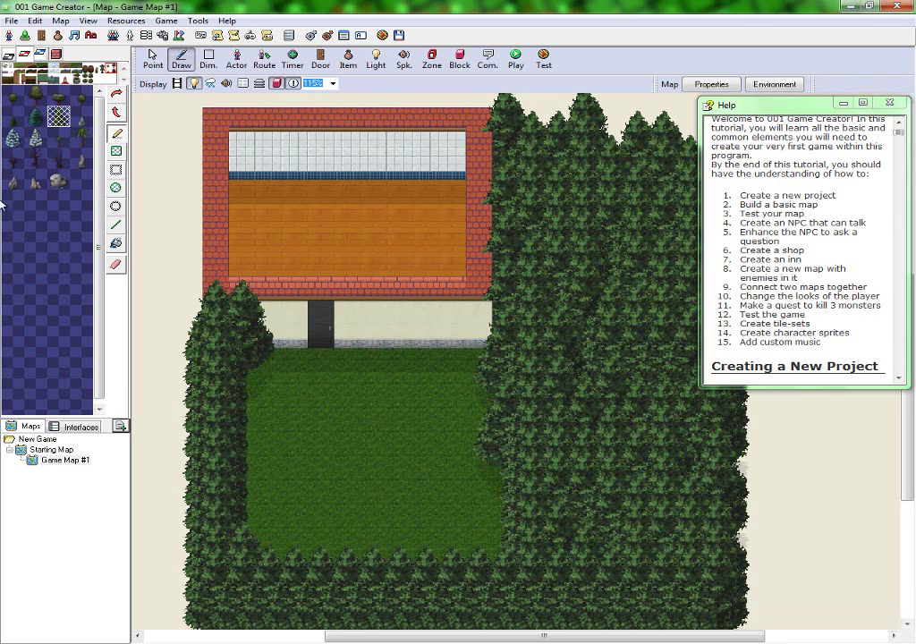
# - Place a broad rounded rock in the middle of the lawn, undoing a first placement near the left trees
pyautogui.click(61, 181)
pyautogui.click(262, 400)
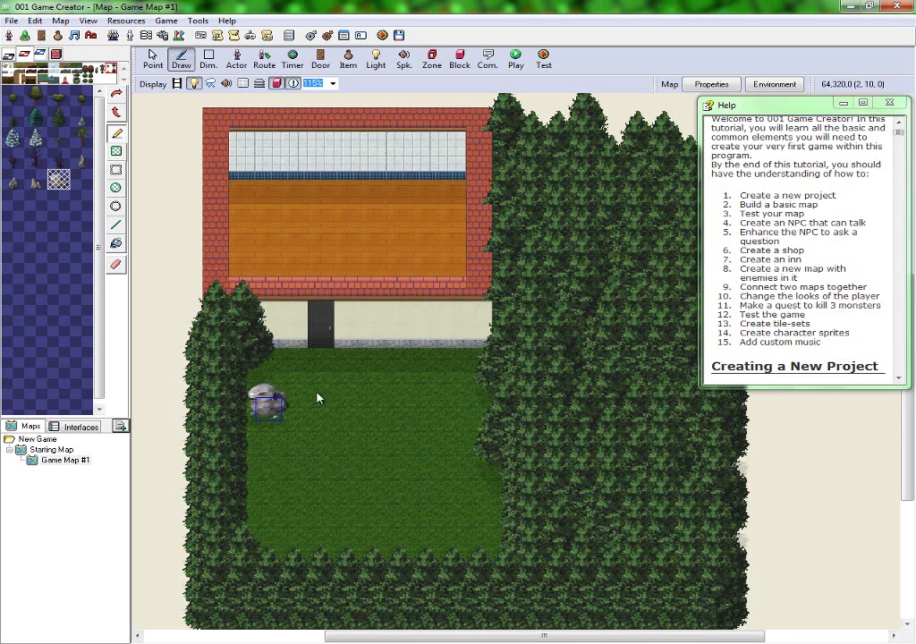
pyautogui.hotkey('ctrl', 'z')
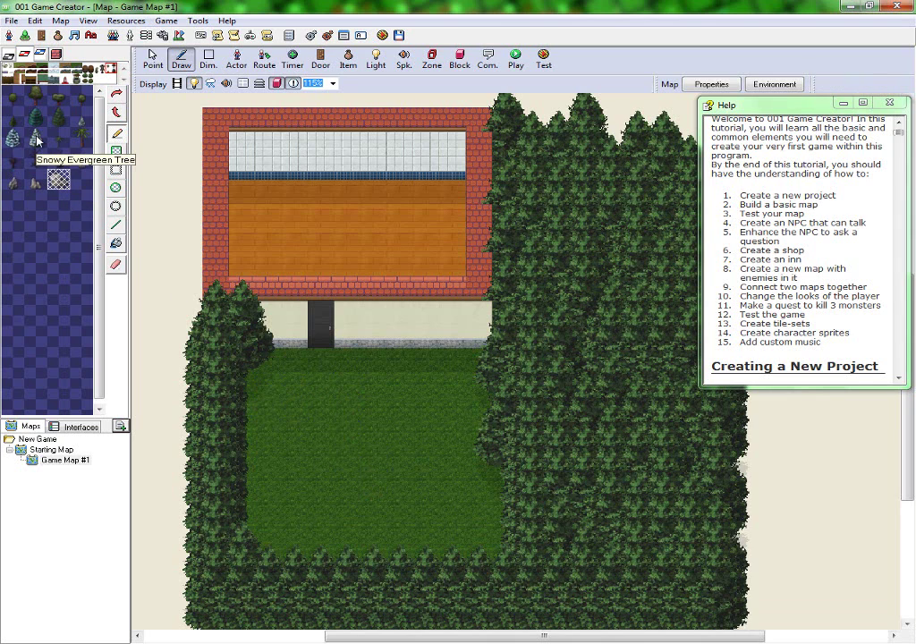
pyautogui.click(373, 454)
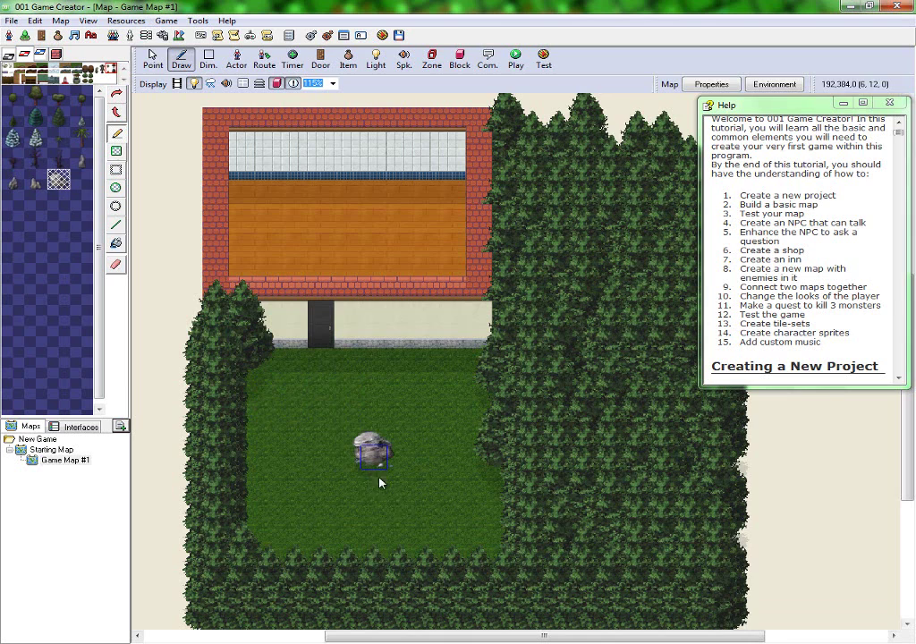
# - Flank the central rock with a pointed rock on its left and the other pointed rock type on its right
pyautogui.click(35, 179)
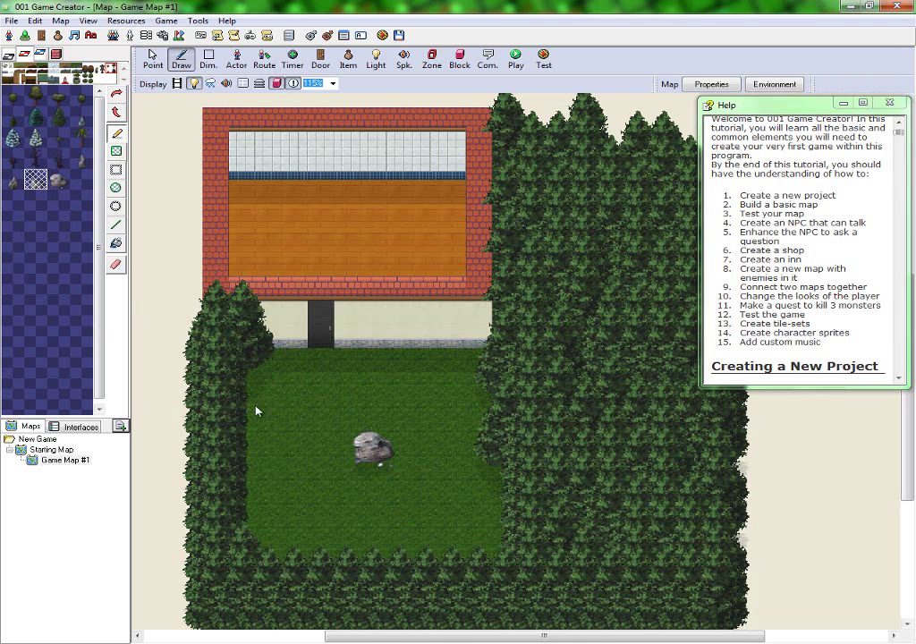
pyautogui.click(324, 458)
pyautogui.hotkey('ctrl', 'z')
pyautogui.click(348, 457)
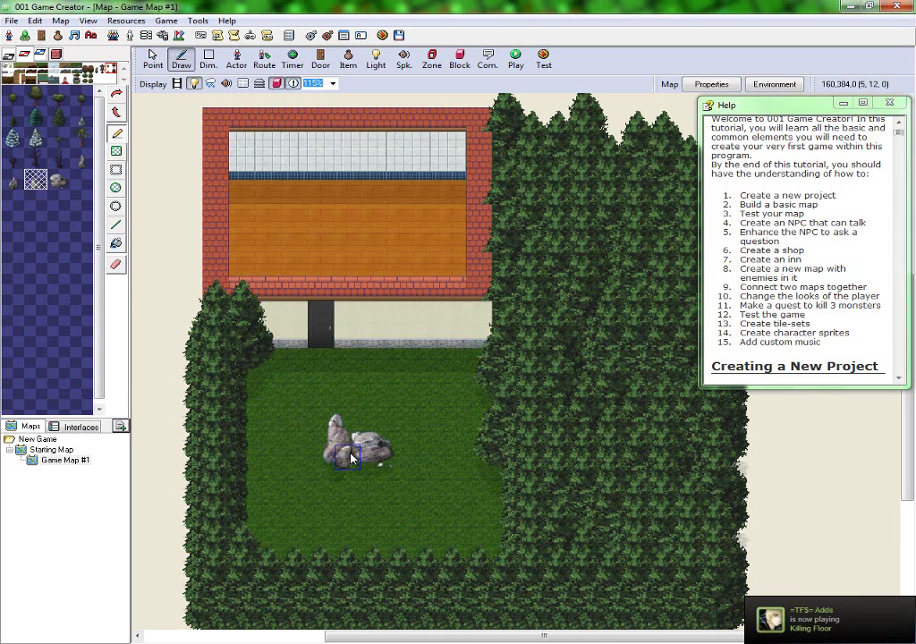
pyautogui.click(398, 466)
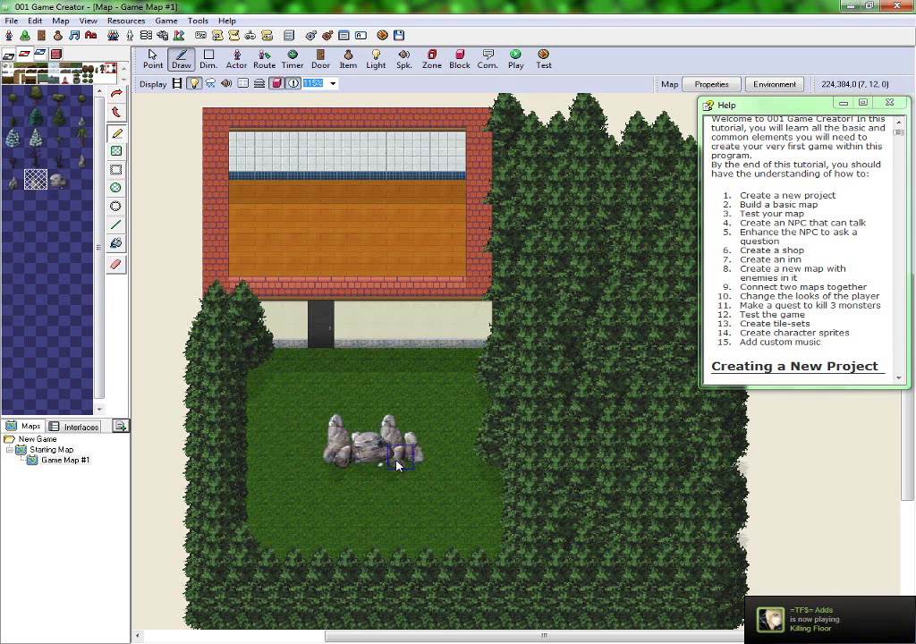
pyautogui.hotkey('ctrl', 'z')
pyautogui.click(13, 178)
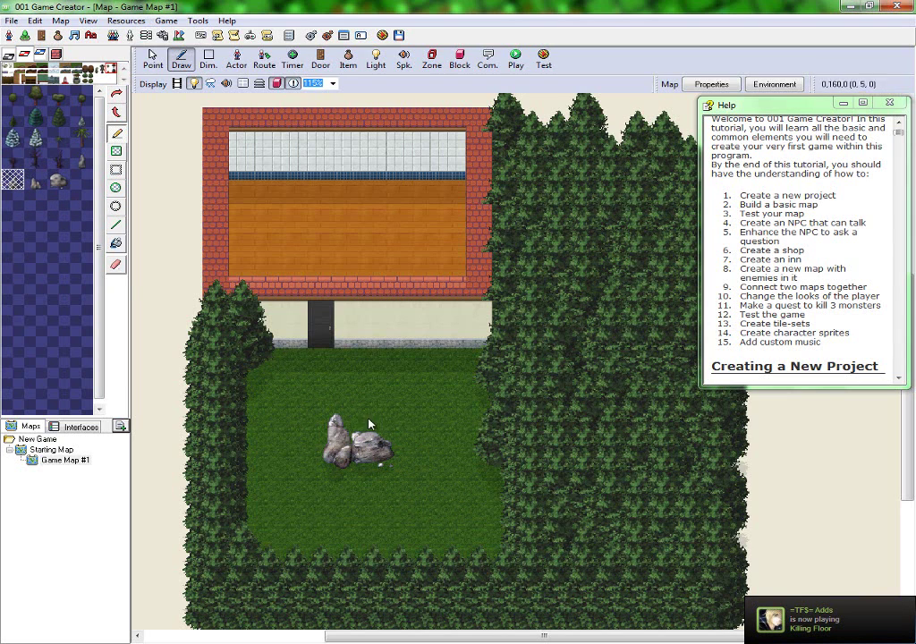
pyautogui.click(405, 460)
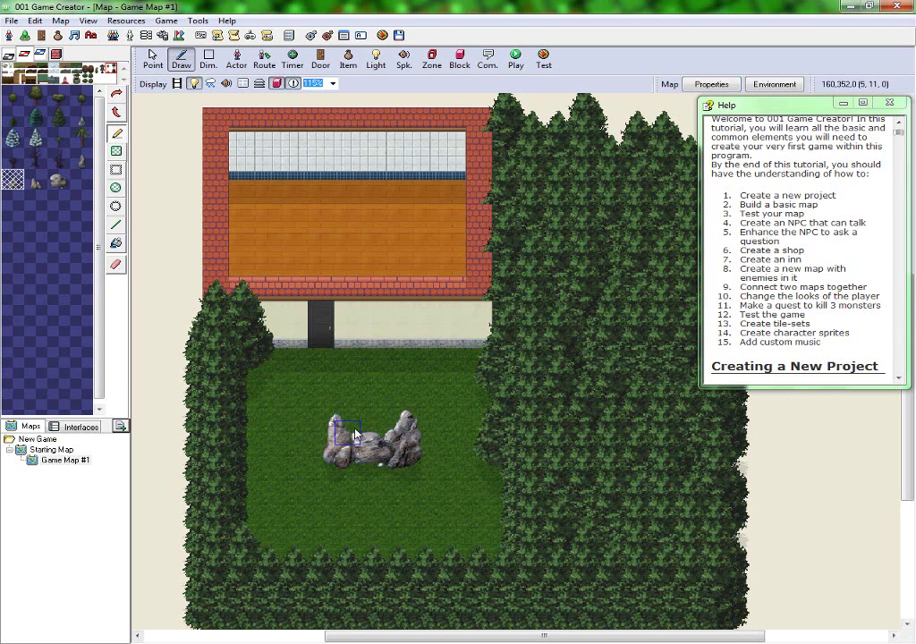
# - Try the tall rock behind the central rock and undo the placement
pyautogui.click(81, 157)
pyautogui.click(374, 480)
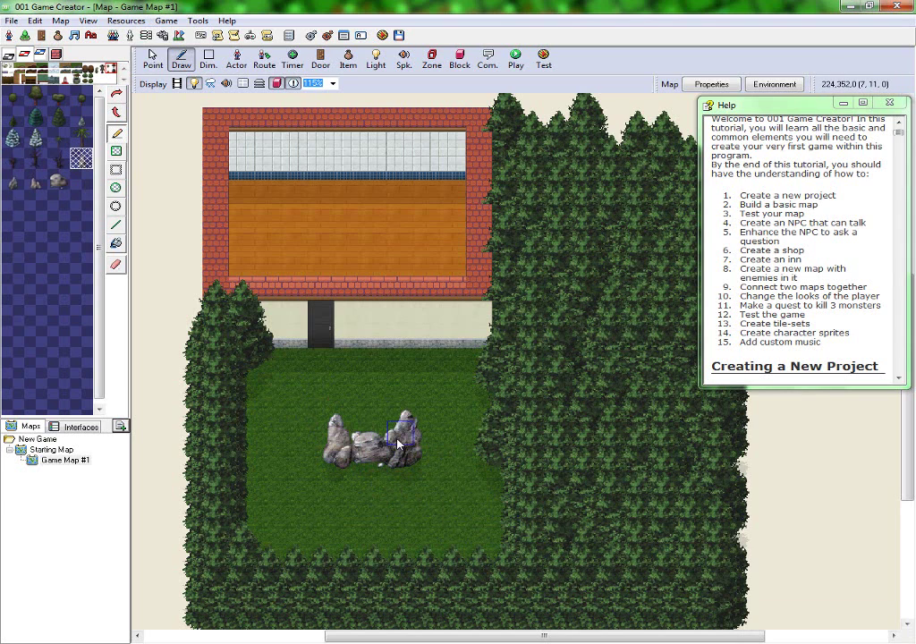
pyautogui.click(368, 433)
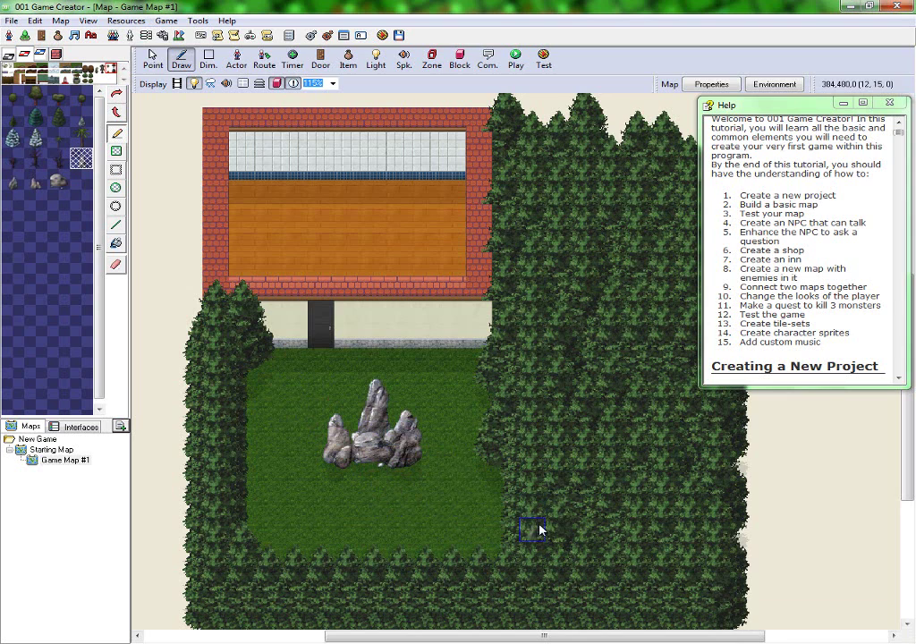
pyautogui.hotkey('ctrl', 'z')
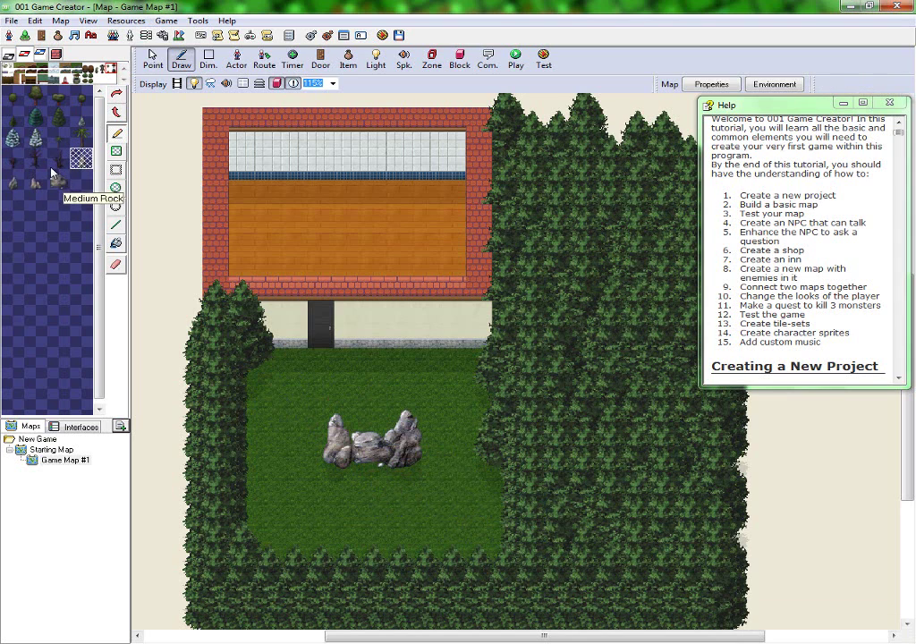
# - Try the third tree type in front of the rock group, undoing the placement
pyautogui.click(56, 100)
pyautogui.click(376, 490)
pyautogui.hotkey('ctrl', 'z')
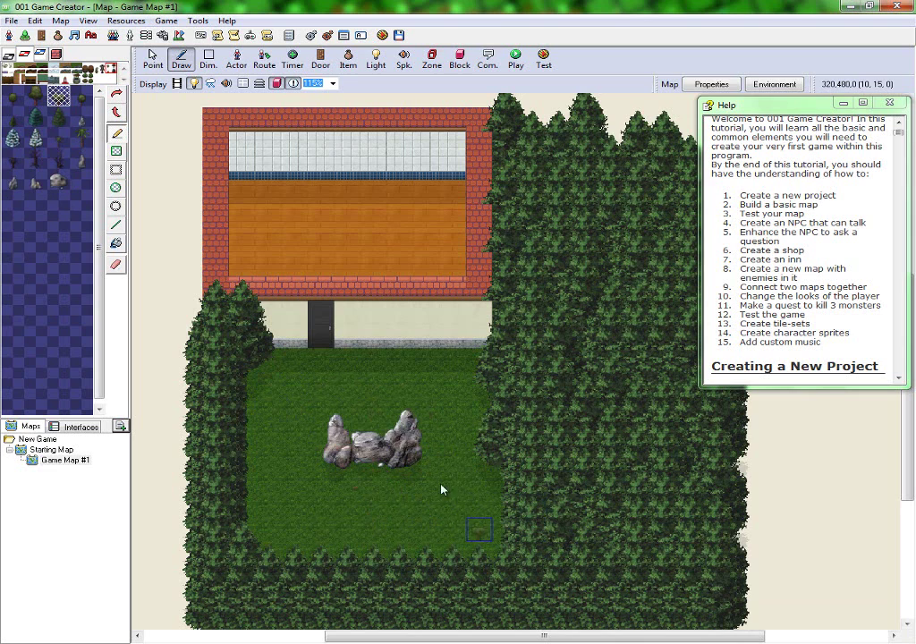
pyautogui.hotkey('ctrl', 'y')
pyautogui.hotkey('ctrl', 'z')
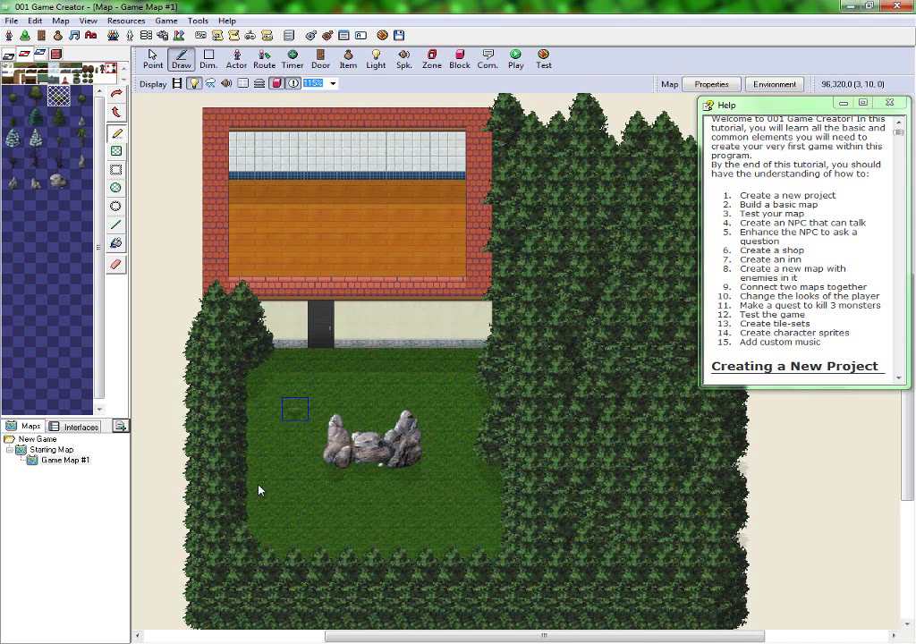
# - Place the first leafy tree in the lawn's lower right and lower left corners, undoing the trial placement in front of the rocks
pyautogui.click(13, 95)
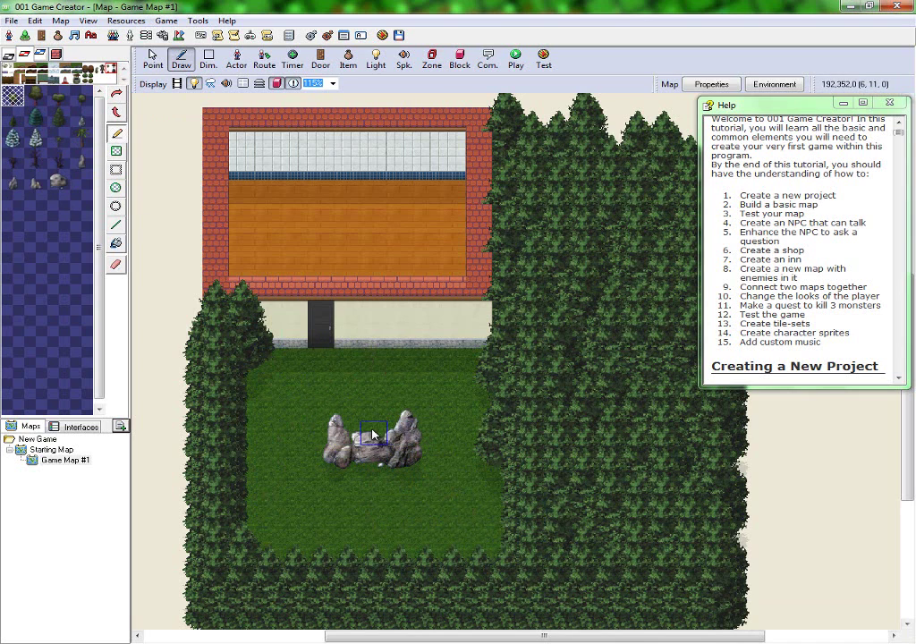
pyautogui.hotkey('ctrl', 'y')
pyautogui.hotkey('ctrl', 'z')
pyautogui.hotkey('ctrl', 'y')
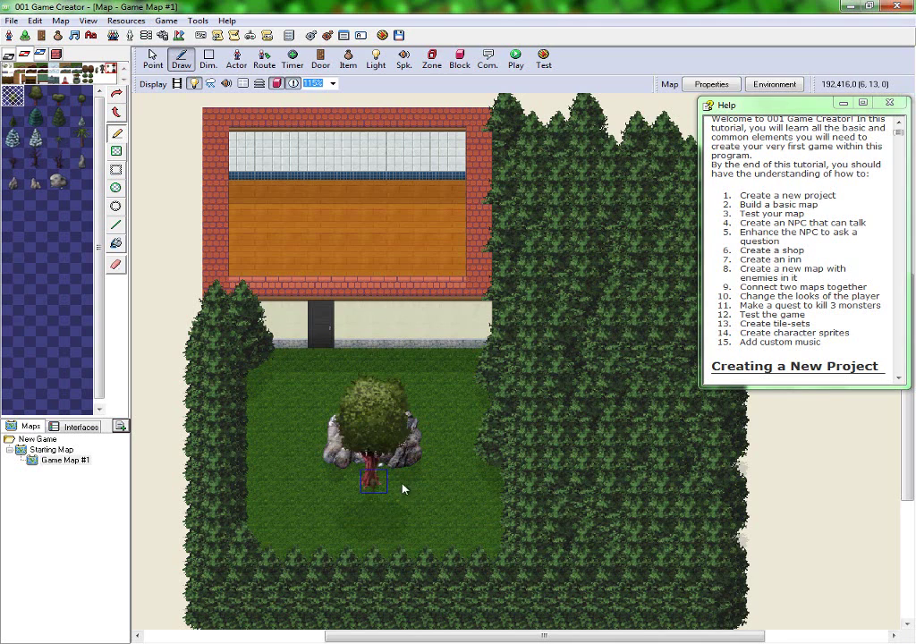
pyautogui.hotkey('ctrl', 'z')
pyautogui.click(486, 547)
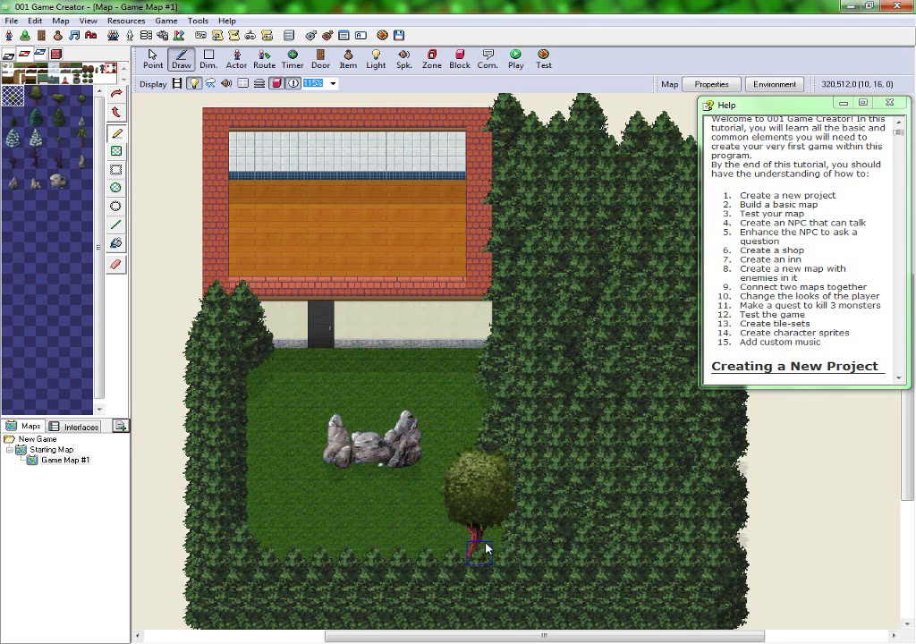
pyautogui.click(273, 549)
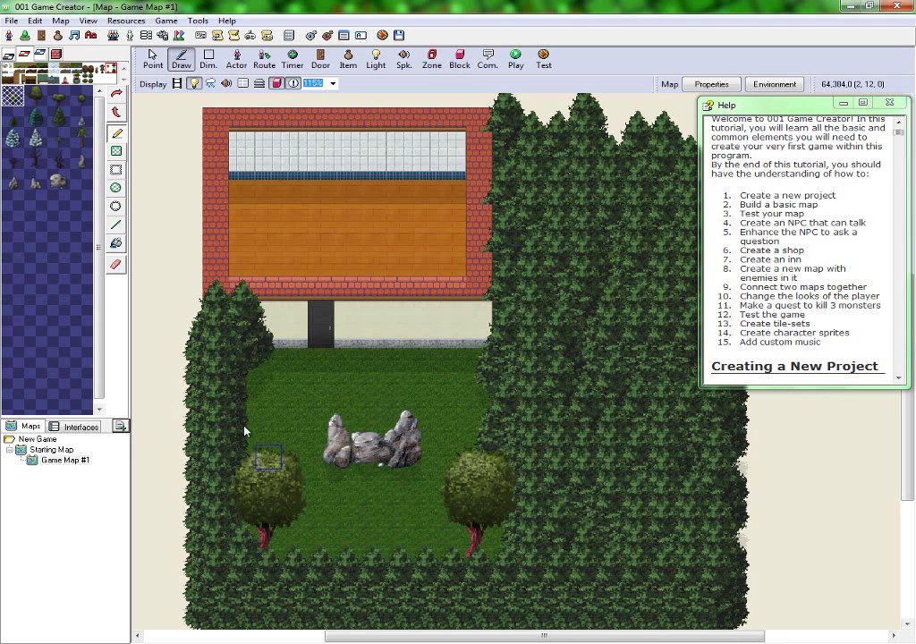
# - Try one more leafy tree near the lawn's upper left corner and undo it together with both lower leafy trees
pyautogui.click(266, 363)
pyautogui.hotkey('ctrl', 'z')
pyautogui.hotkey('ctrl', 'z')
pyautogui.hotkey('ctrl', 'z')
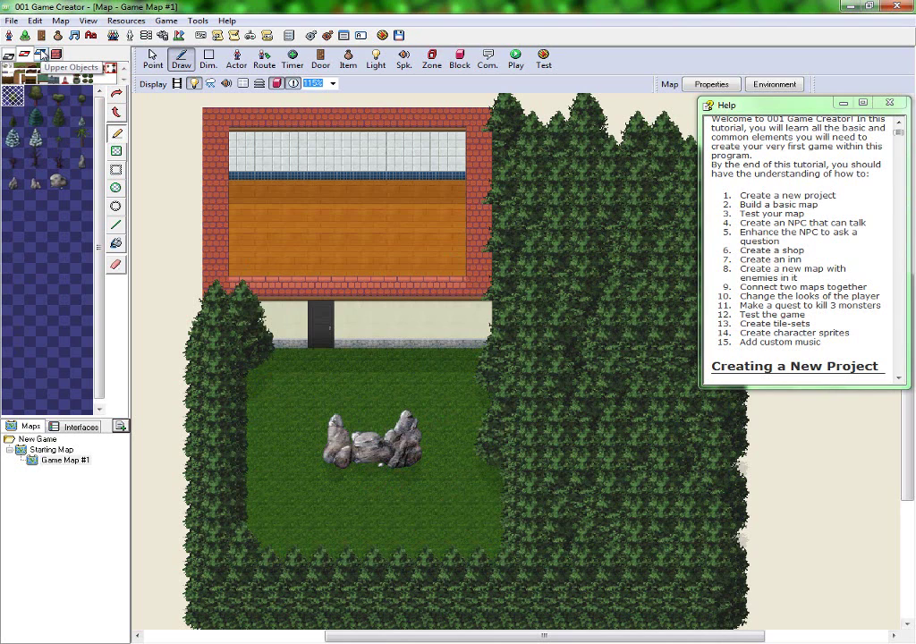
# - Try the wooden desk from the Furniture 1 set against the house's back wall in the left corner, undoing the placement
pyautogui.click(39, 54)
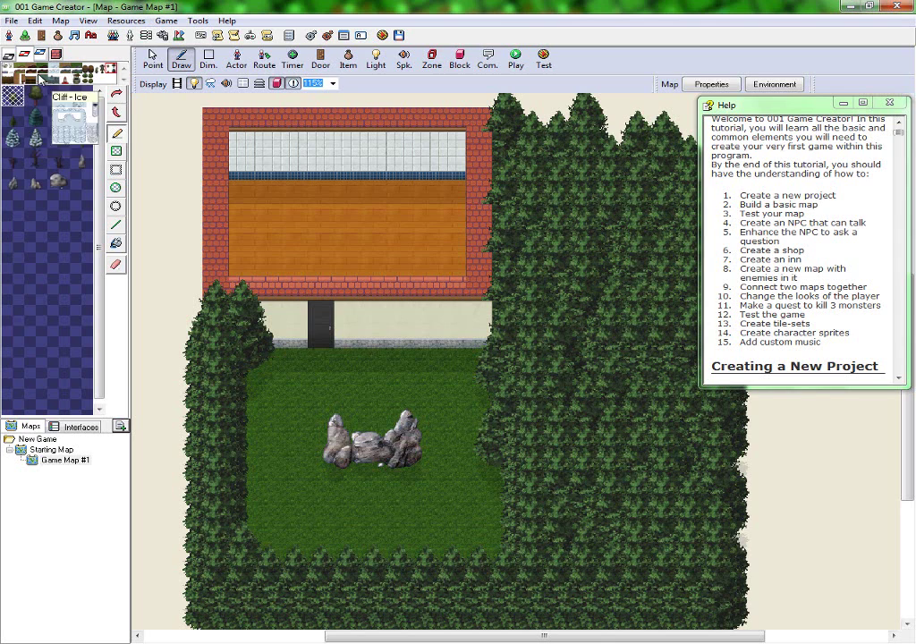
pyautogui.click(21, 71)
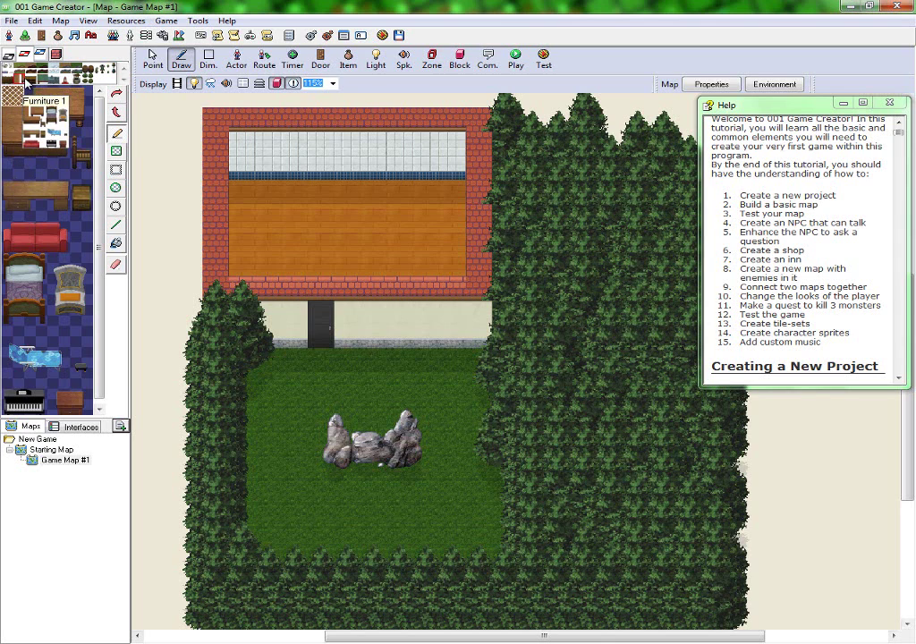
pyautogui.moveTo(54, 198)
pyautogui.mouseDown()
pyautogui.moveTo(0, 190)
pyautogui.moveTo(36, 185)
pyautogui.moveTo(59, 198)
pyautogui.mouseUp()
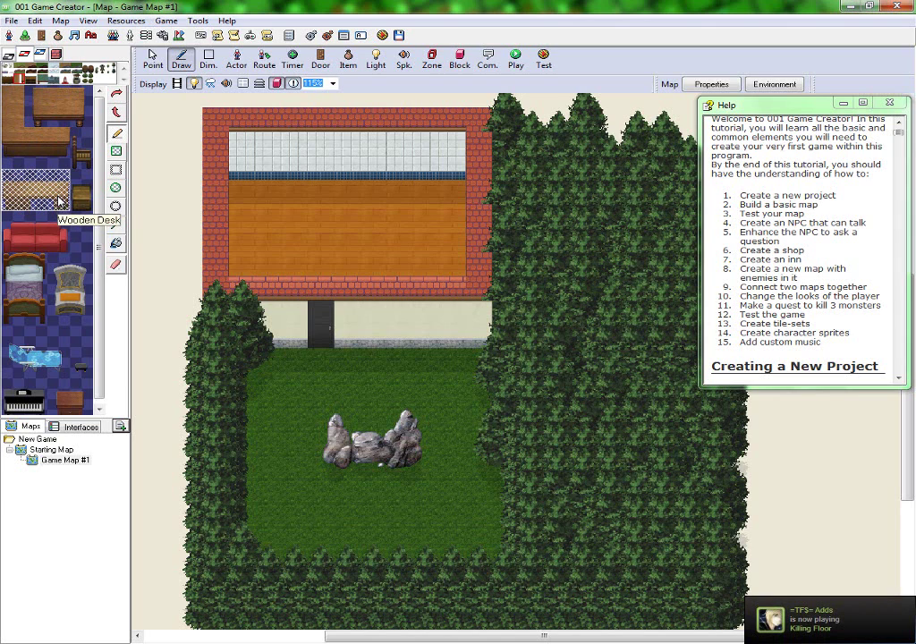
pyautogui.click(252, 178)
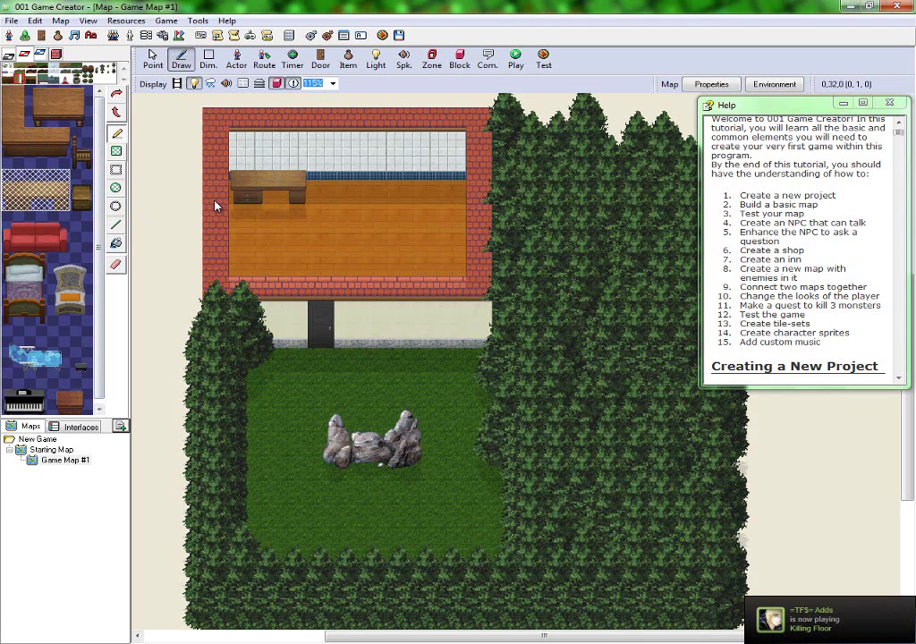
pyautogui.hotkey('ctrl', 'z')
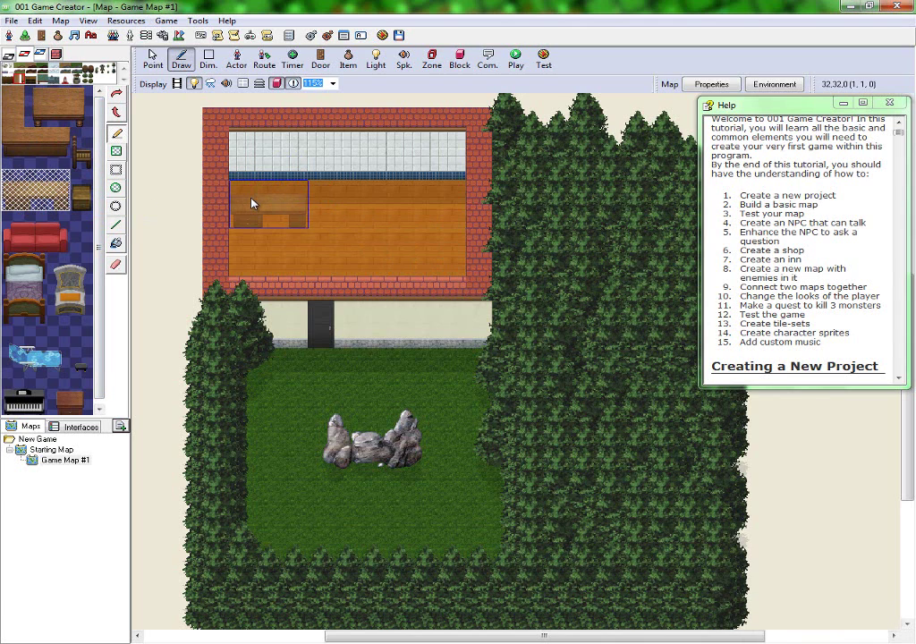
# - Try the wooden desk one tile lower with the small black furniture piece behind it, undoing both placements
pyautogui.click(251, 197)
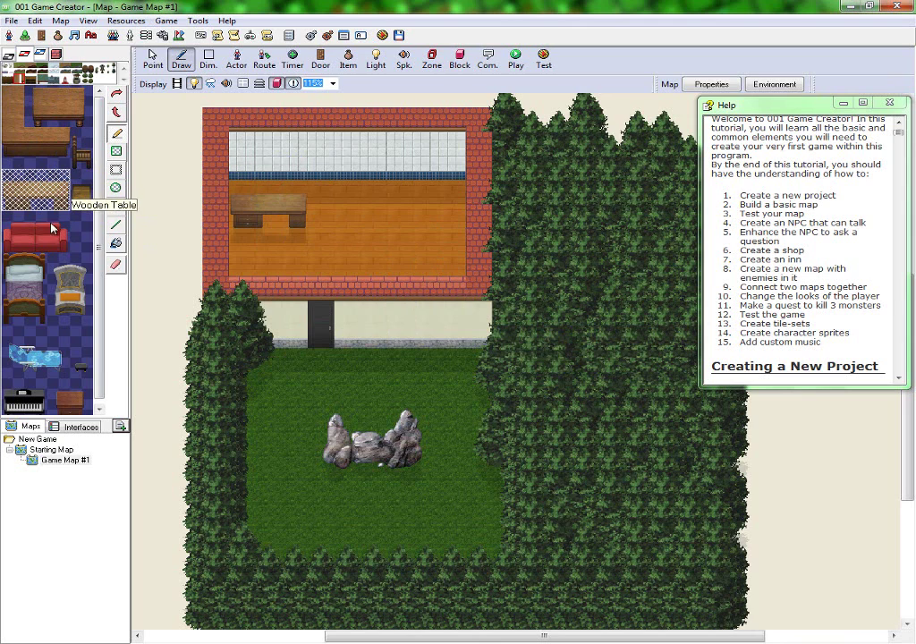
pyautogui.click(80, 366)
pyautogui.click(273, 198)
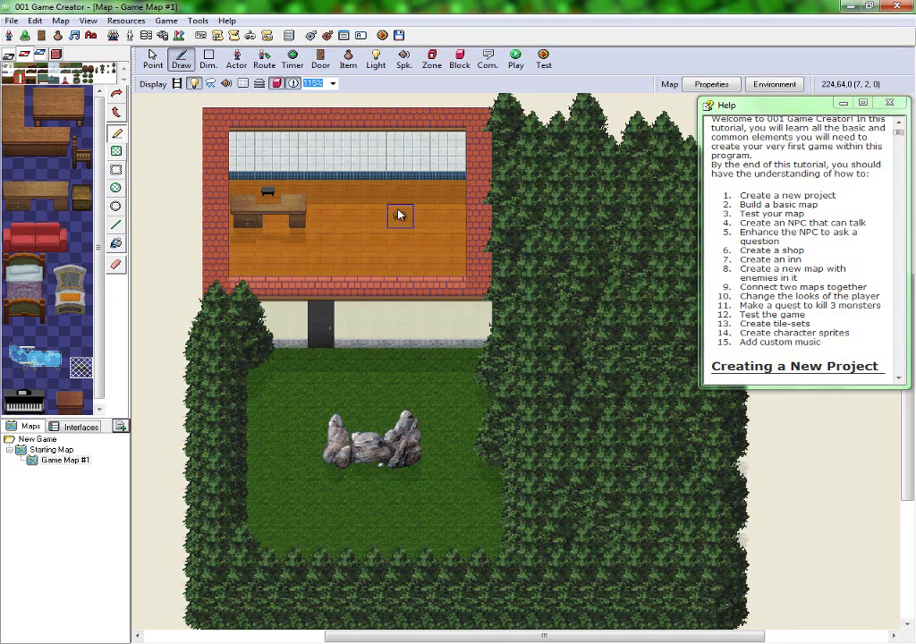
pyautogui.hotkey('ctrl', 'z')
pyautogui.hotkey('ctrl', 'z')
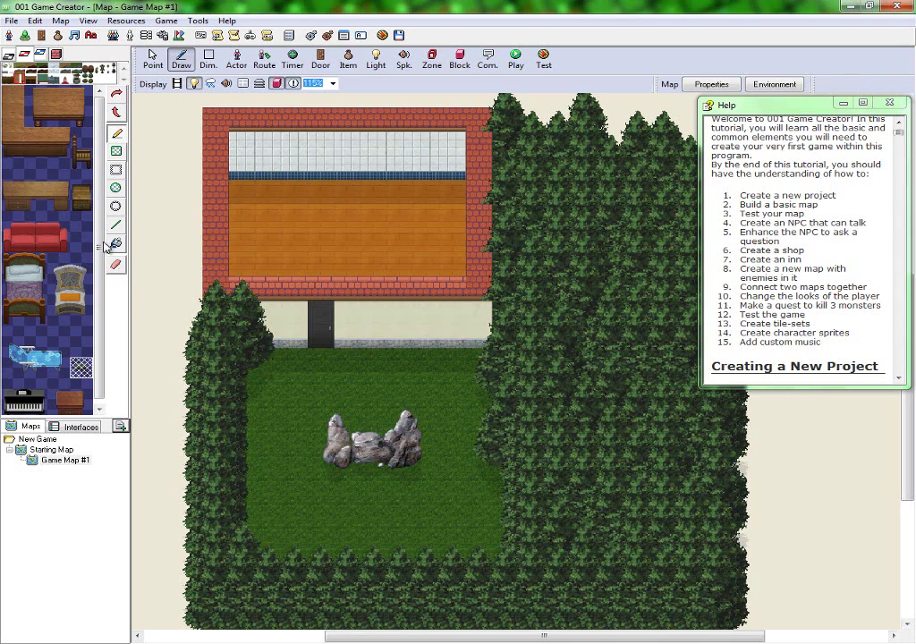
# - Place the wooden desk by the room's left wall two tiles from the back, and the bed in the back right corner
pyautogui.moveTo(50, 176); pyautogui.dragTo(6, 182)
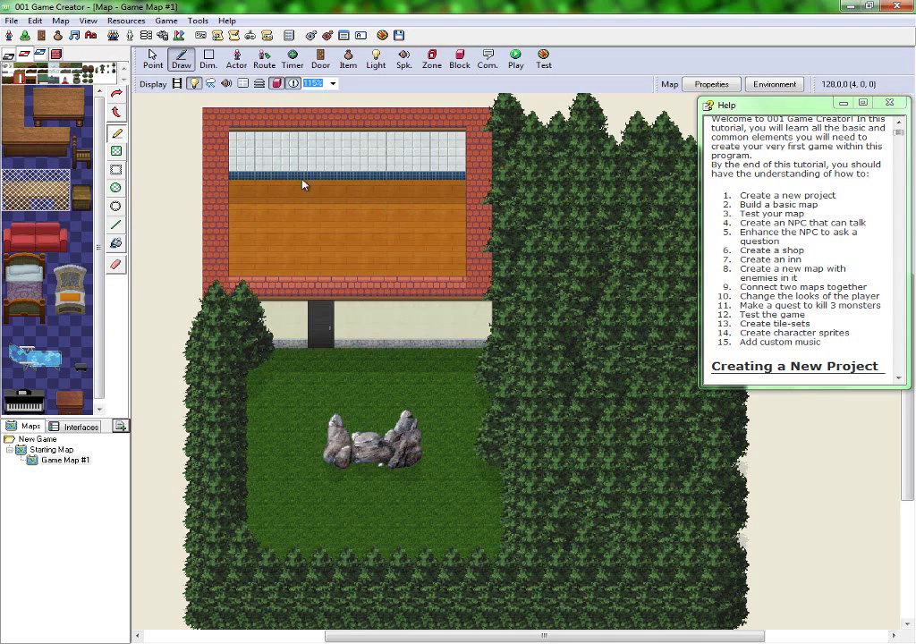
pyautogui.click(247, 215)
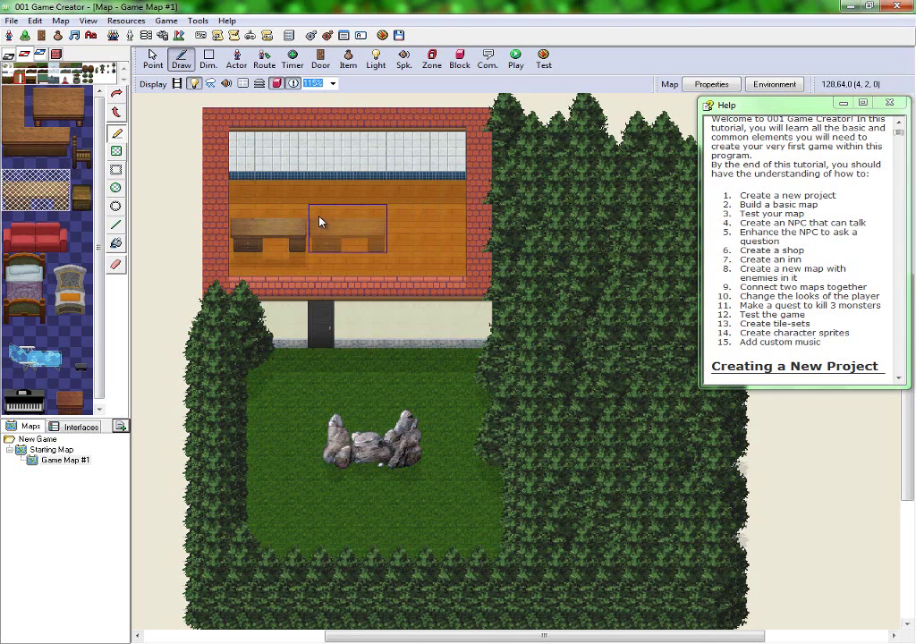
pyautogui.click(38, 309)
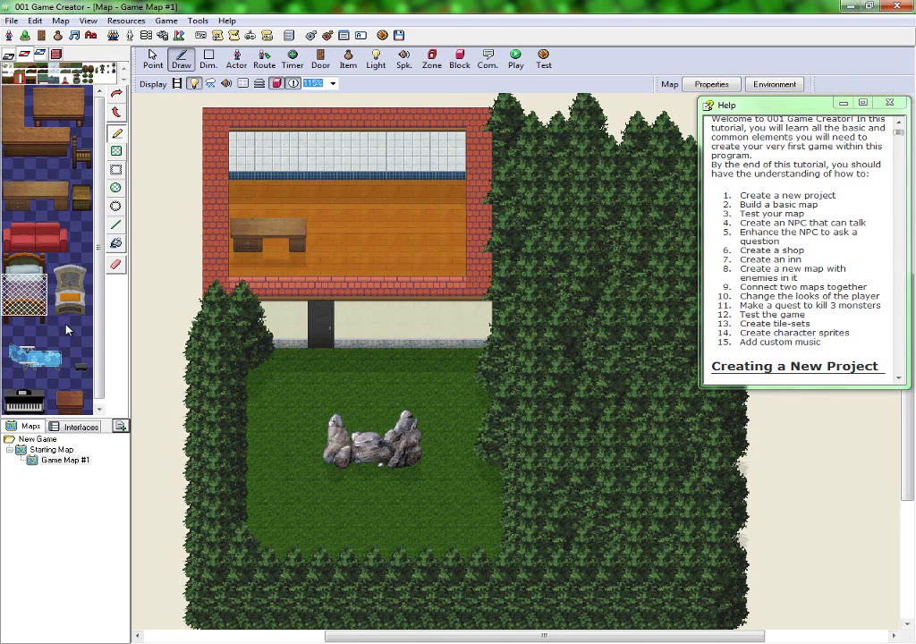
pyautogui.moveTo(44, 332); pyautogui.dragTo(1, 246)
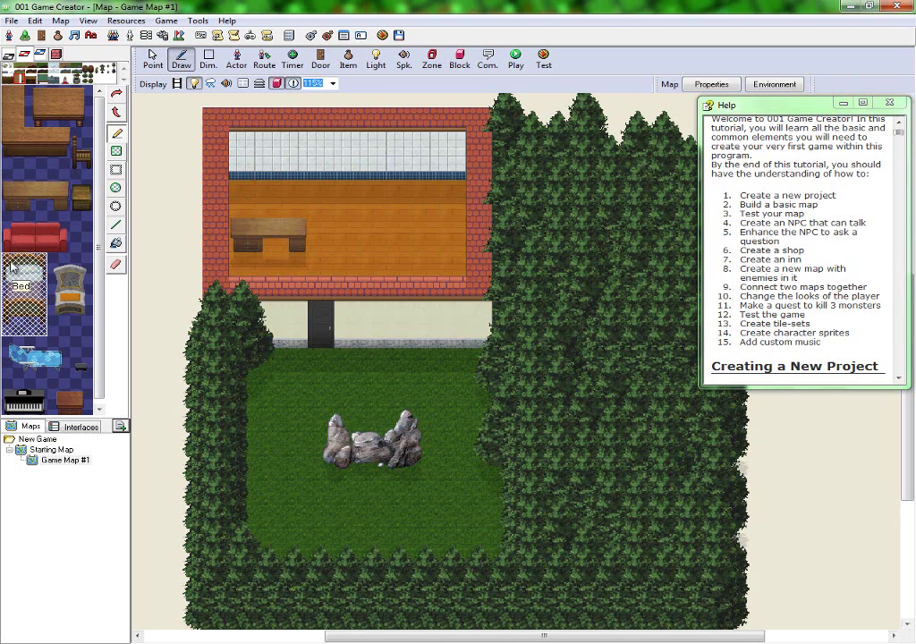
pyautogui.click(435, 172)
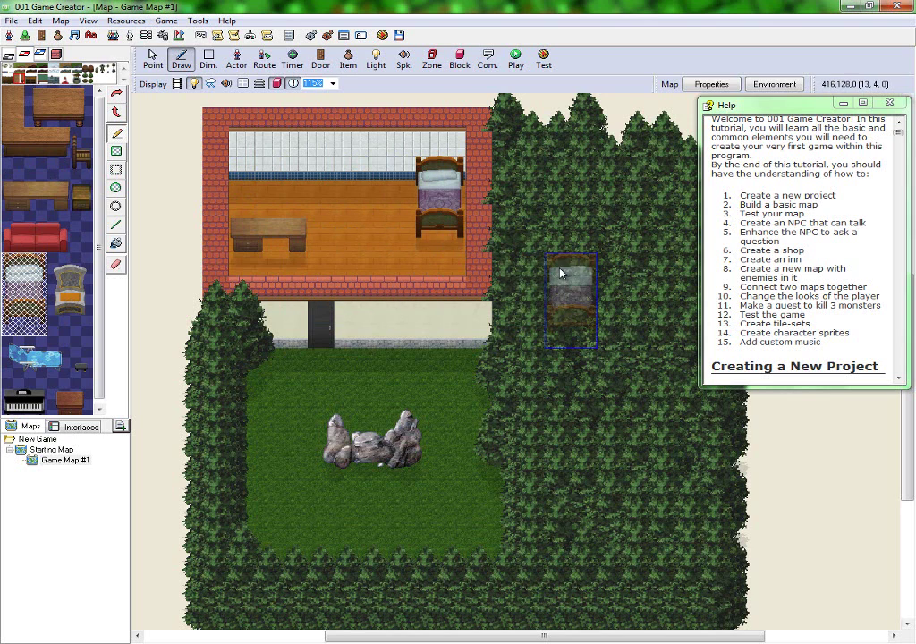
# - Put a red couch in the room's back left corner, and erase the desk below it along with a second couch tried there
pyautogui.click(53, 233)
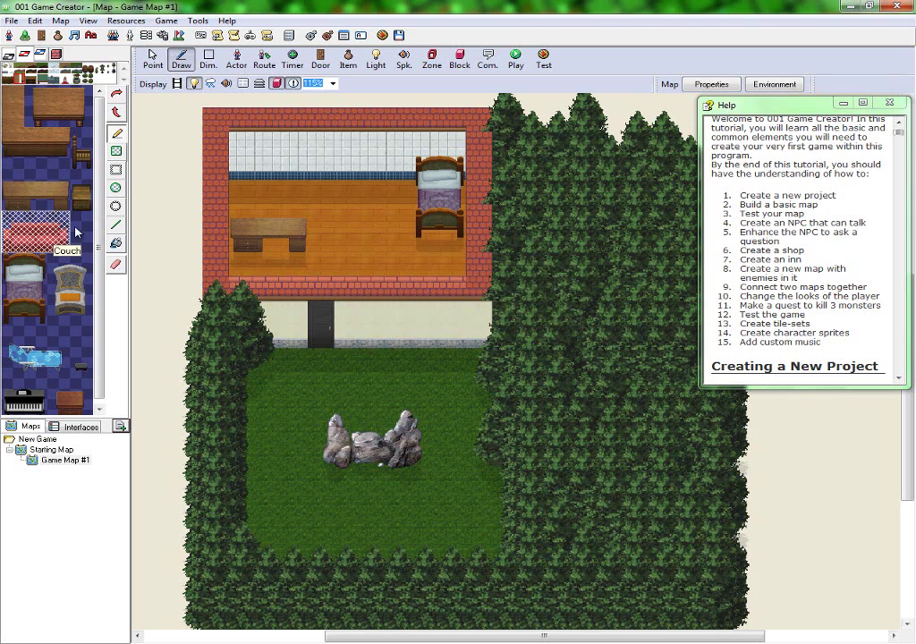
pyautogui.click(247, 179)
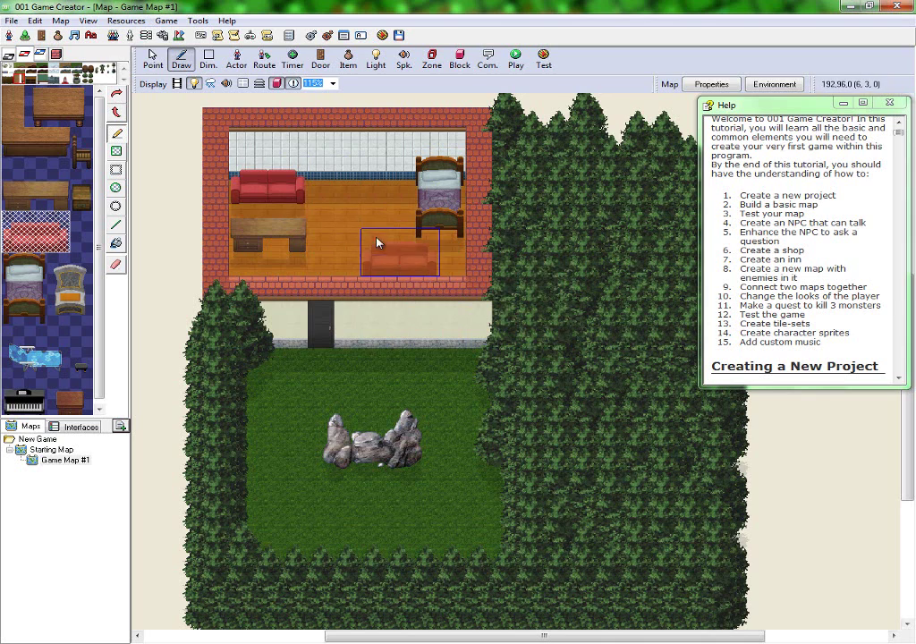
pyautogui.click(247, 229)
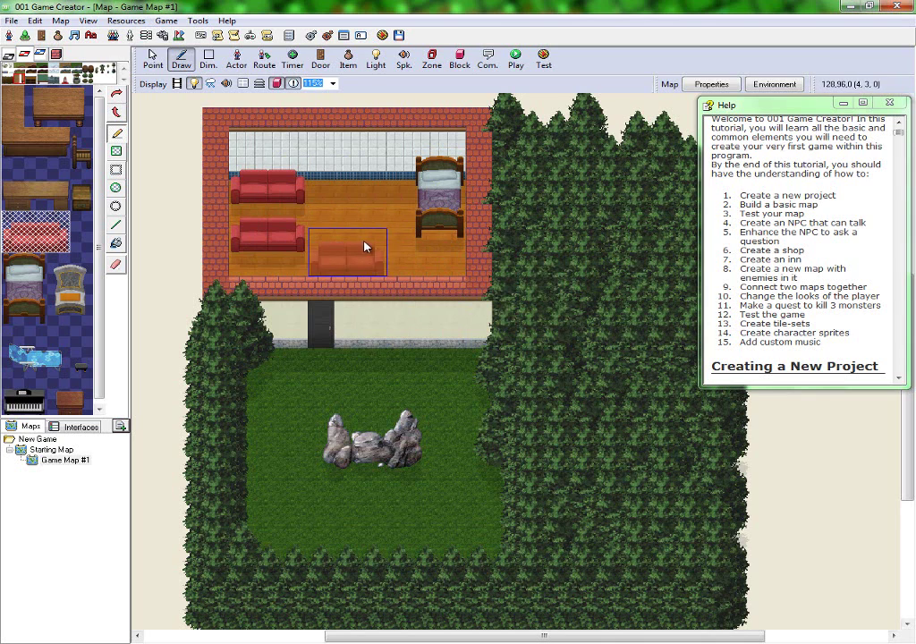
pyautogui.rightClick(250, 219)
pyautogui.moveTo(291, 248); pyautogui.dragTo(246, 242)
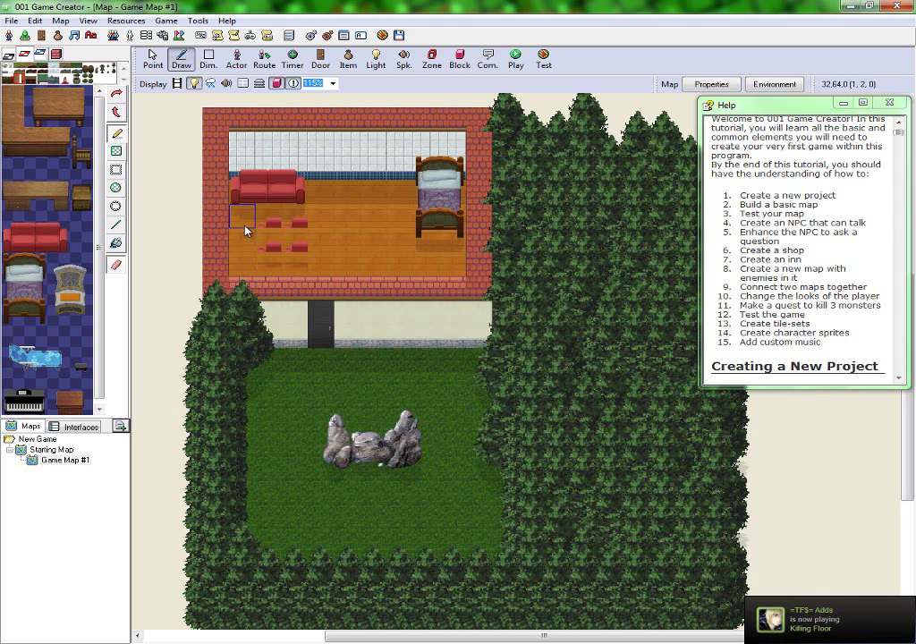
pyautogui.moveTo(290, 242); pyautogui.dragTo(304, 230)
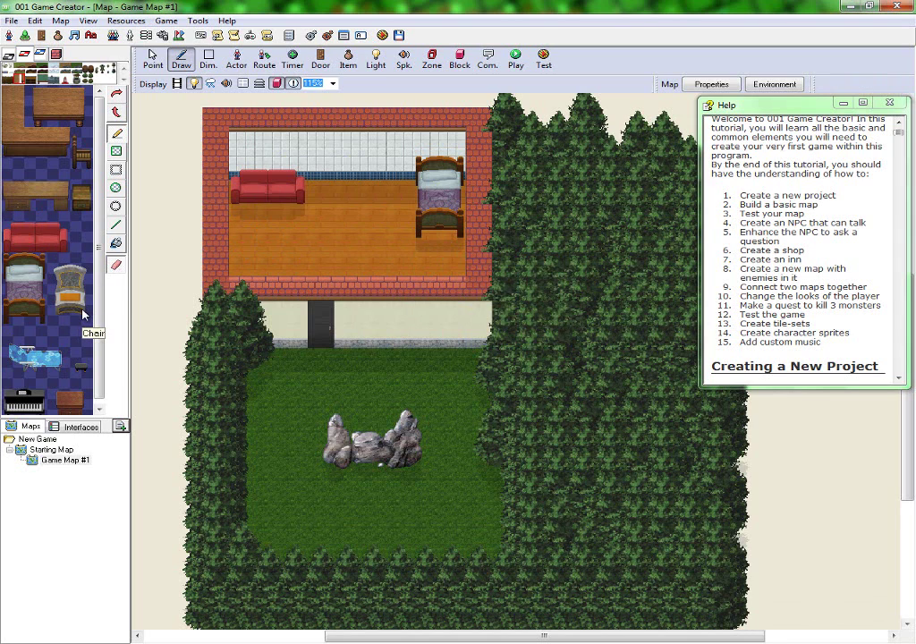
# - Try the chair in the lower right part of the room and undo the placement
pyautogui.moveTo(80, 309)
pyautogui.mouseDown()
pyautogui.moveTo(56, 284)
pyautogui.moveTo(81, 305)
pyautogui.mouseUp()
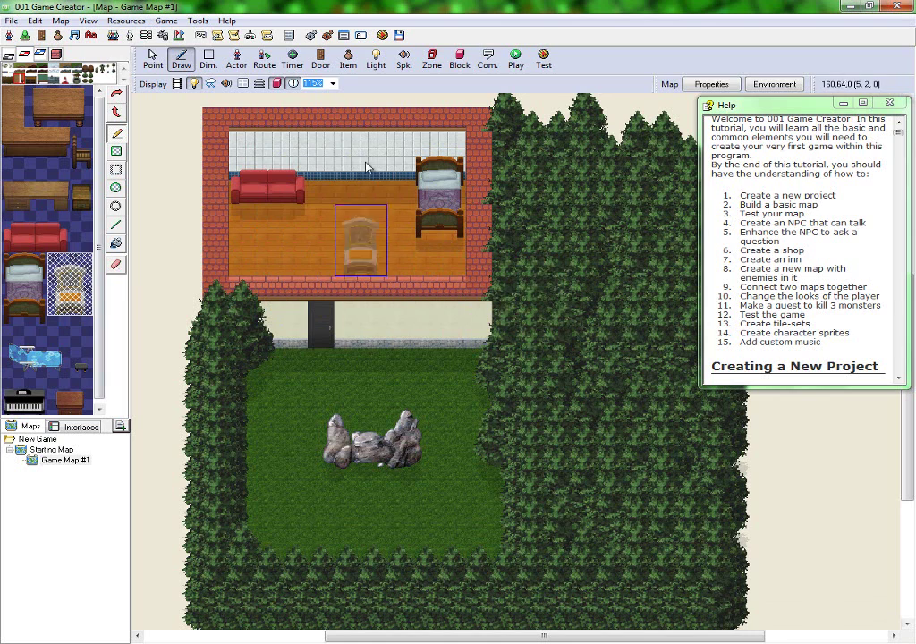
pyautogui.click(408, 259)
pyautogui.hotkey('ctrl', 'z')
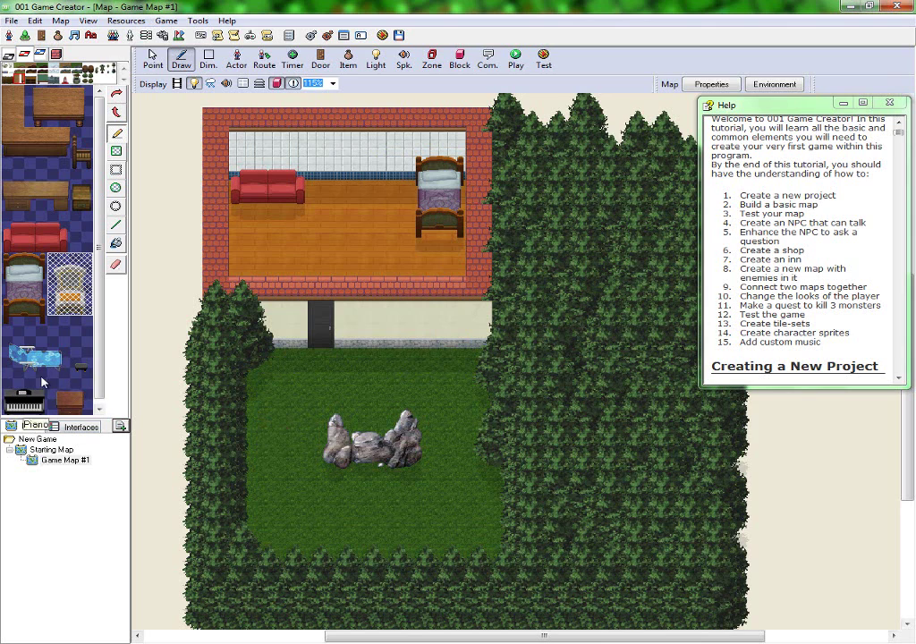
# - Mirror the furniture tiles horizontally and place the beach chair's head piece in the lawn's upper right corner
pyautogui.click(15, 356)
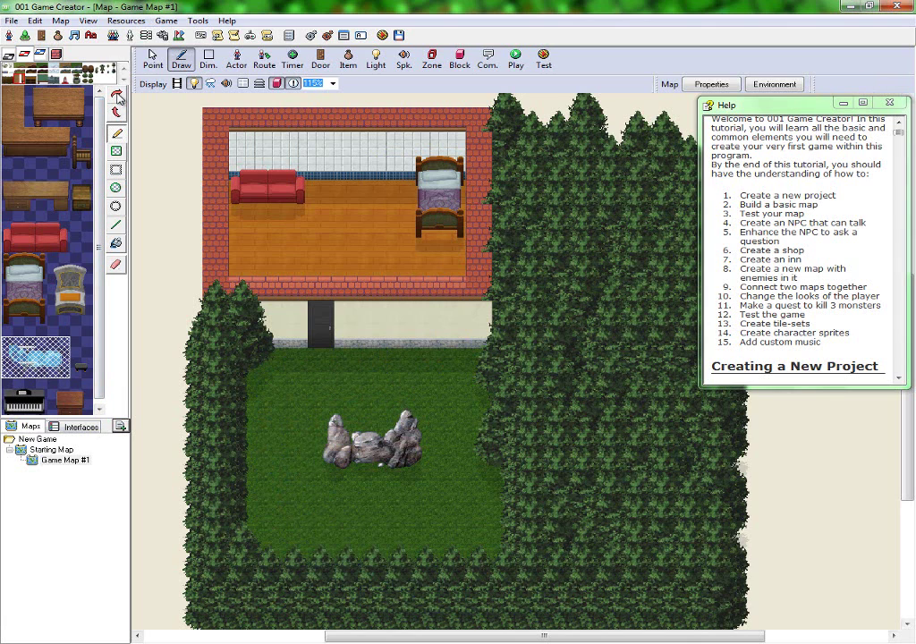
pyautogui.click(118, 97)
pyautogui.click(118, 98)
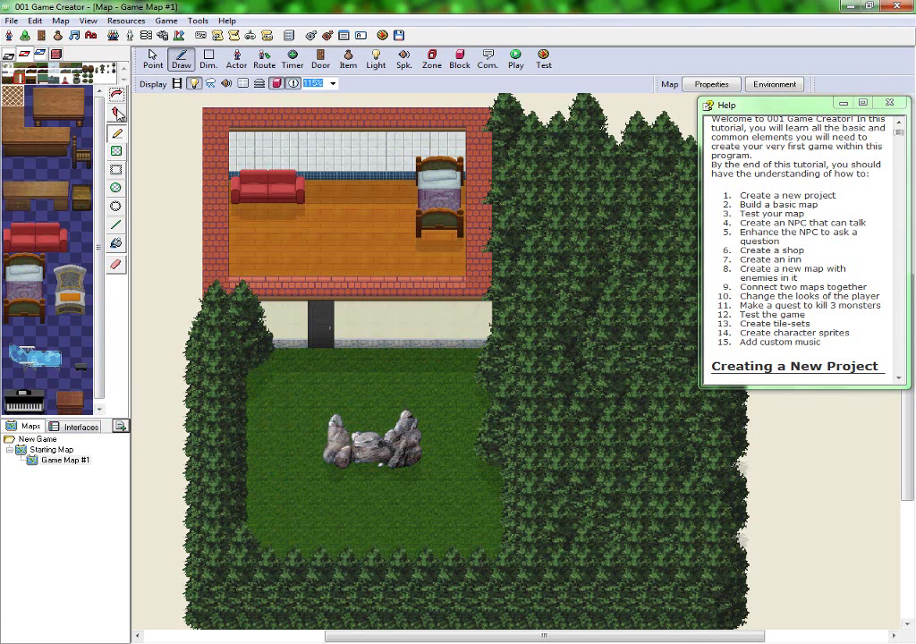
pyautogui.click(118, 98)
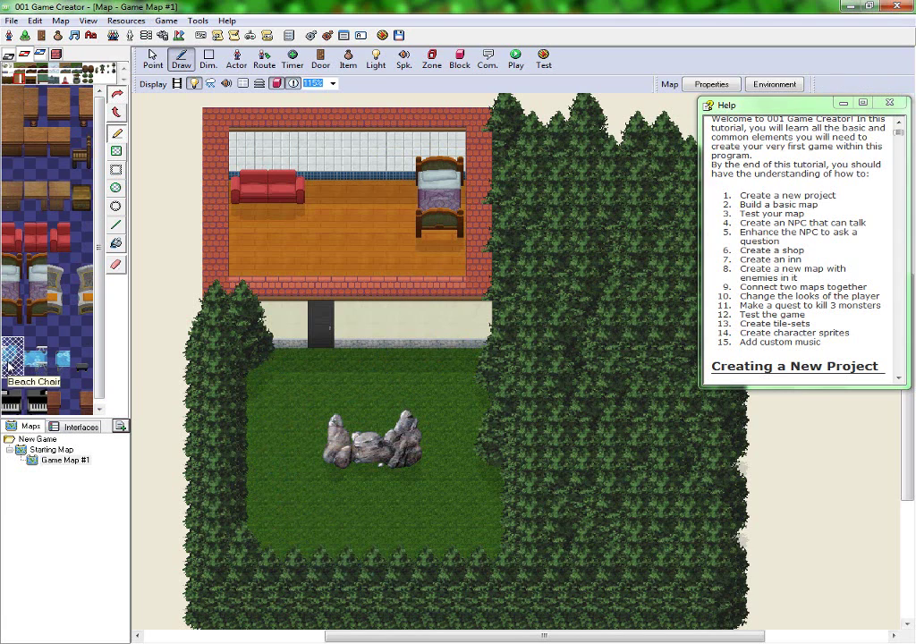
pyautogui.click(10, 361)
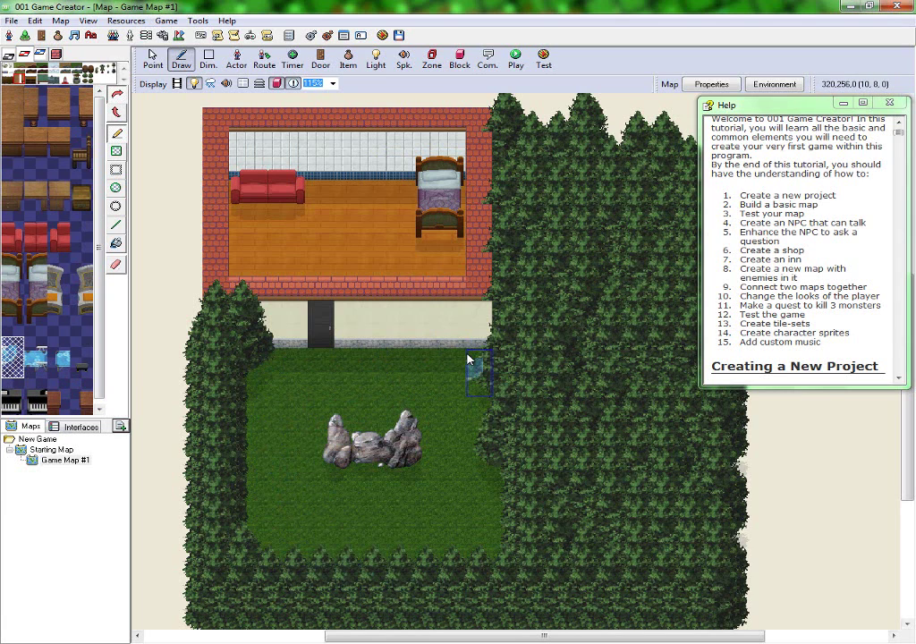
pyautogui.click(470, 361)
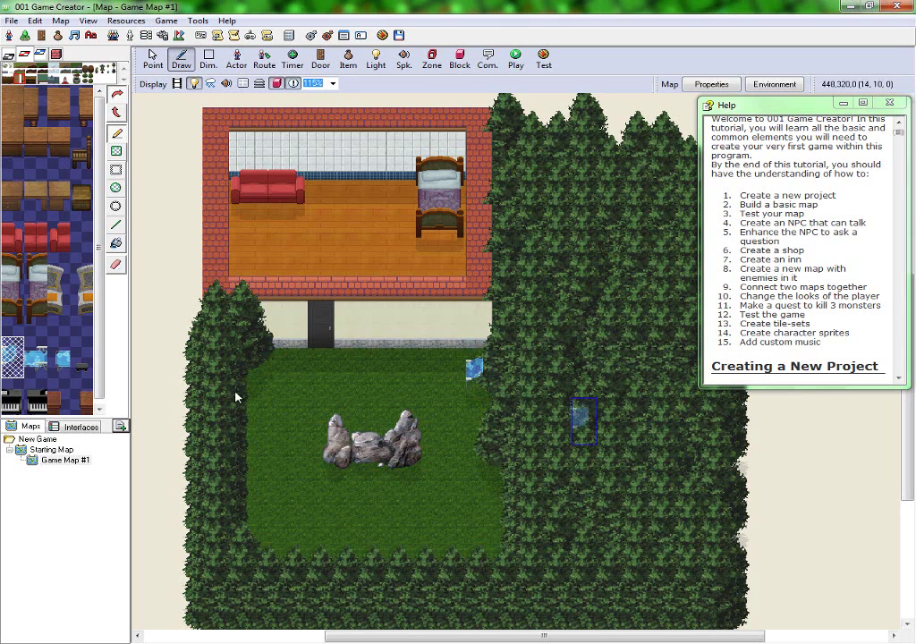
# - Complete the mirrored beach chair by adding its middle and foot pieces to the left of the head piece
pyautogui.click(35, 358)
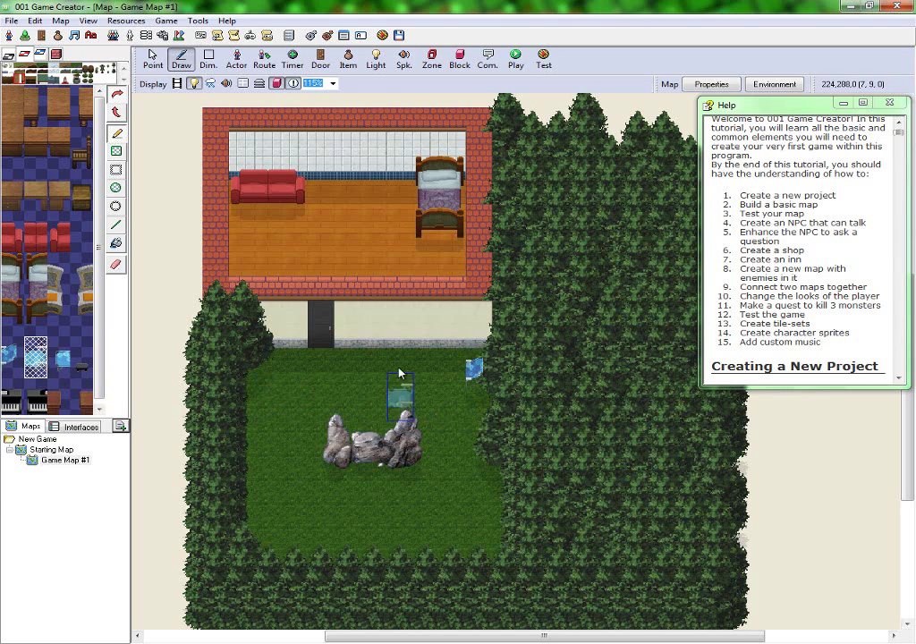
pyautogui.click(452, 369)
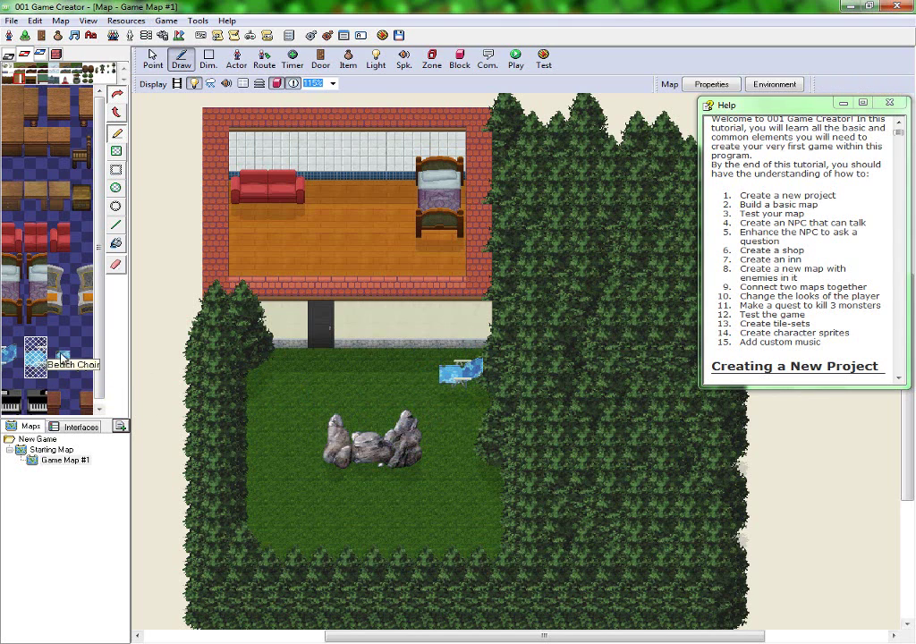
pyautogui.click(61, 365)
pyautogui.moveTo(64, 362); pyautogui.dragTo(64, 349)
pyautogui.click(437, 374)
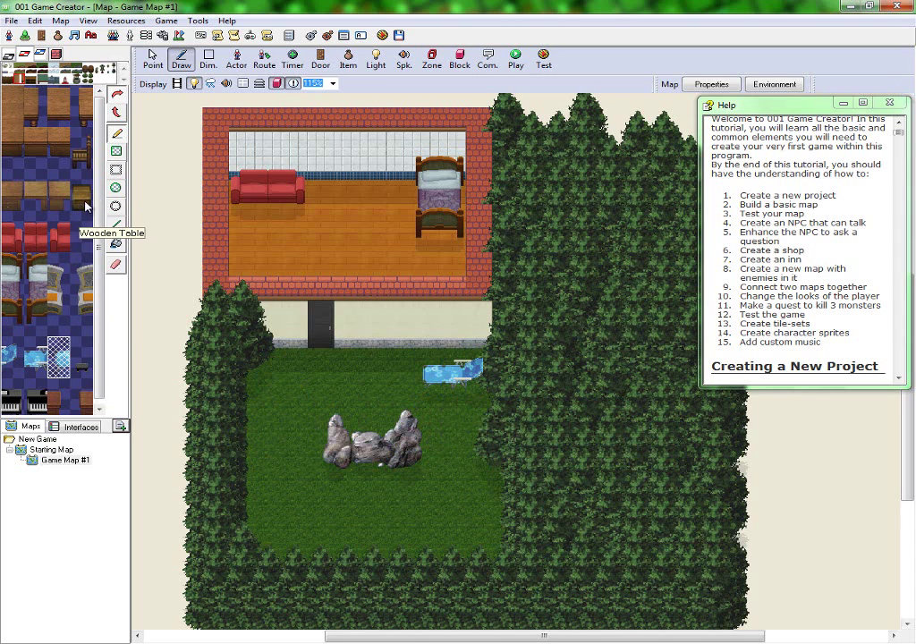
# - Return the furniture tiles to their normal, unmirrored orientation
pyautogui.click(119, 97)
pyautogui.click(119, 97)
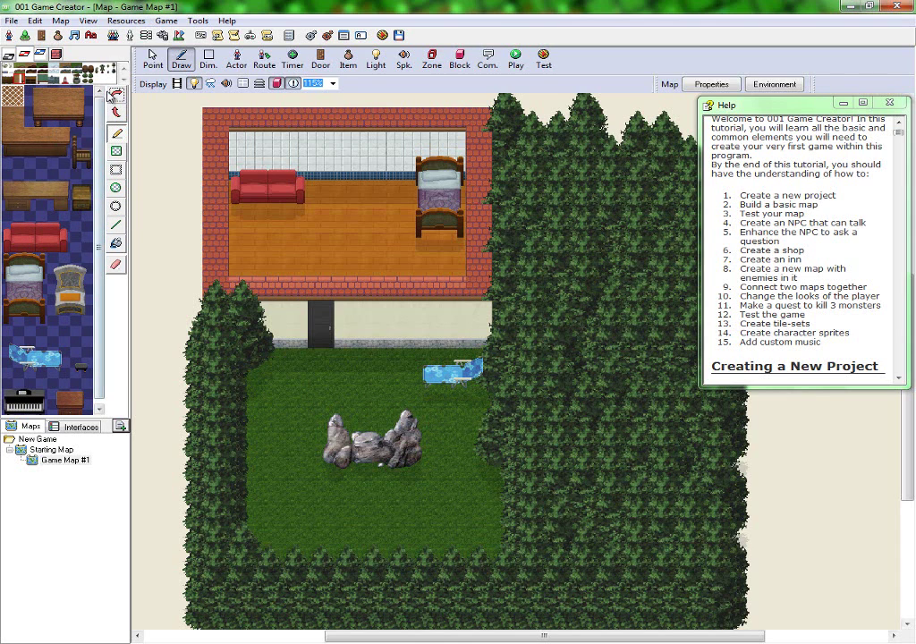
pyautogui.click(113, 98)
pyautogui.click(114, 97)
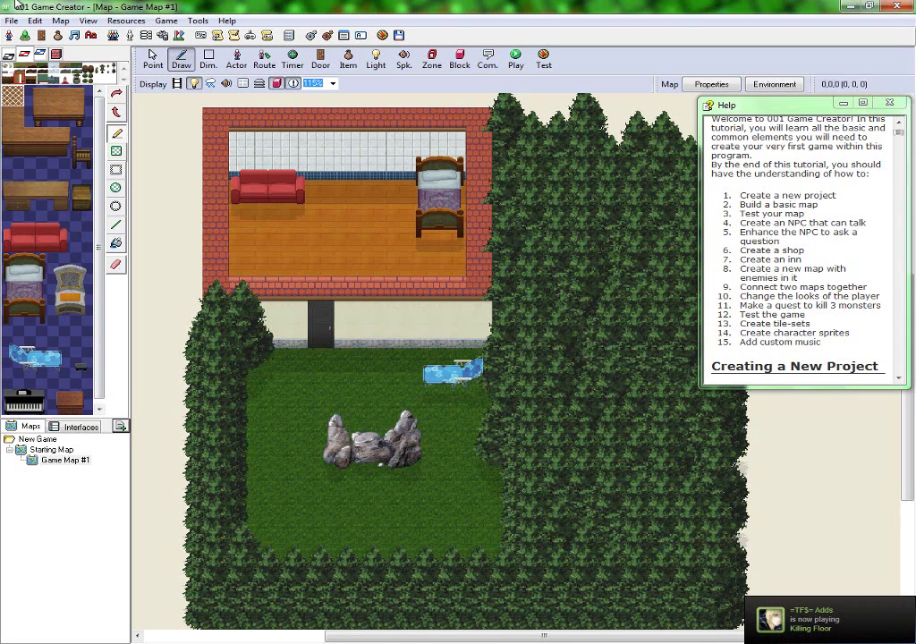
# - Place a Wood Barrel with Metal Supports against the front wall just left of the door, undoing a trial one tile further left
pyautogui.click(99, 72)
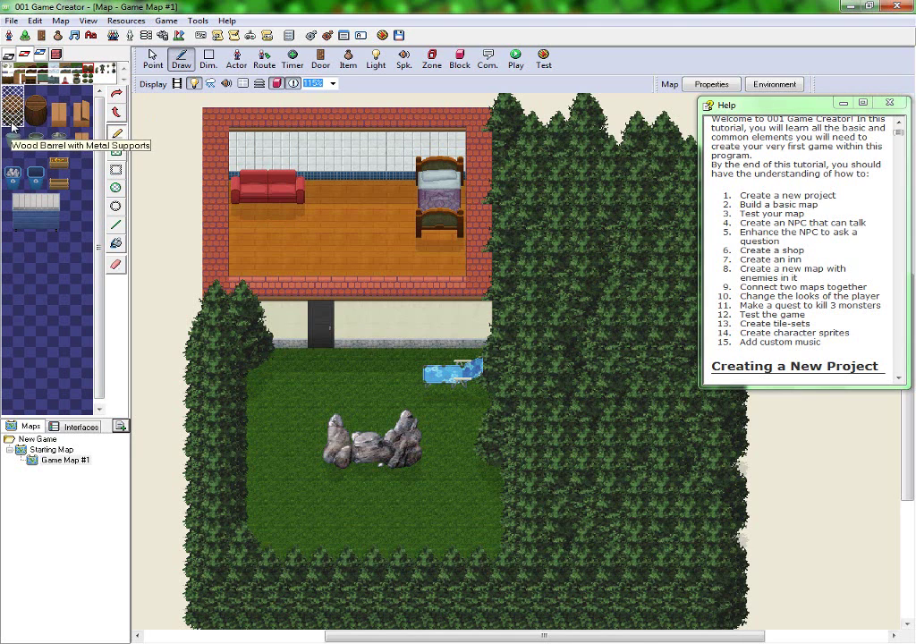
pyautogui.click(11, 122)
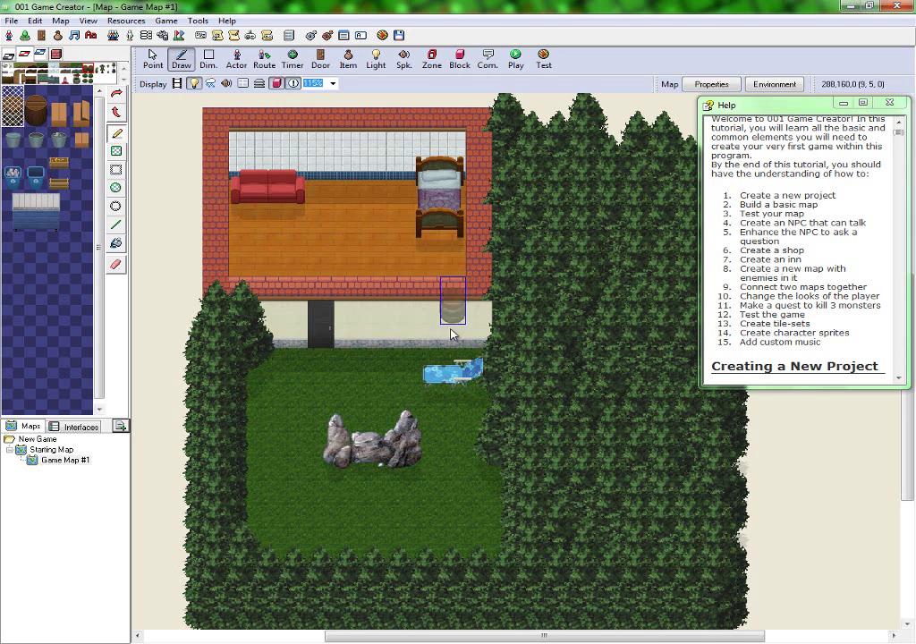
pyautogui.click(268, 353)
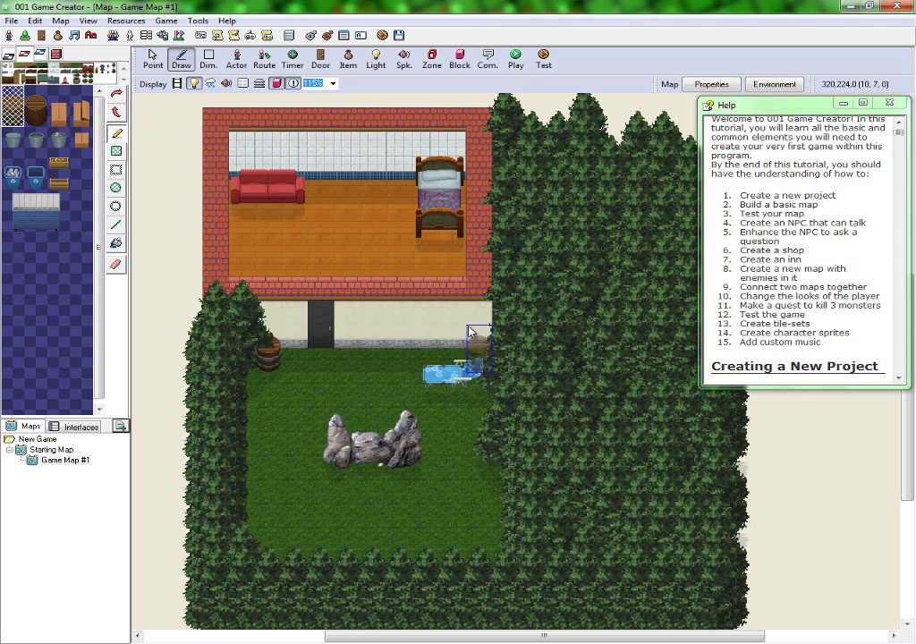
pyautogui.hotkey('ctrl', 'z')
pyautogui.click(285, 338)
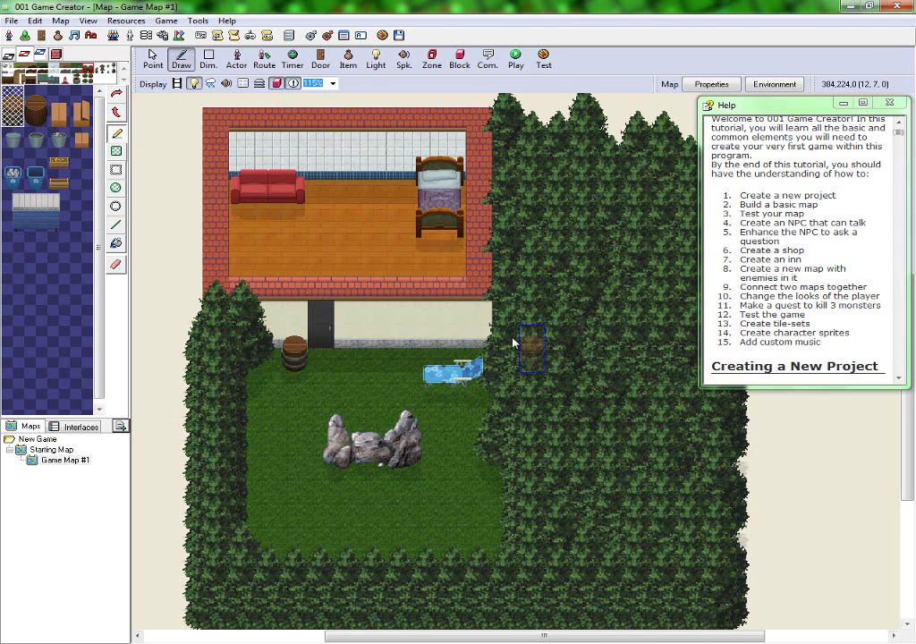
# - Place a Full Recycling Bin beside the sofa and an empty one outside just right of the door, undoing a trial full bin outdoors
pyautogui.click(12, 181)
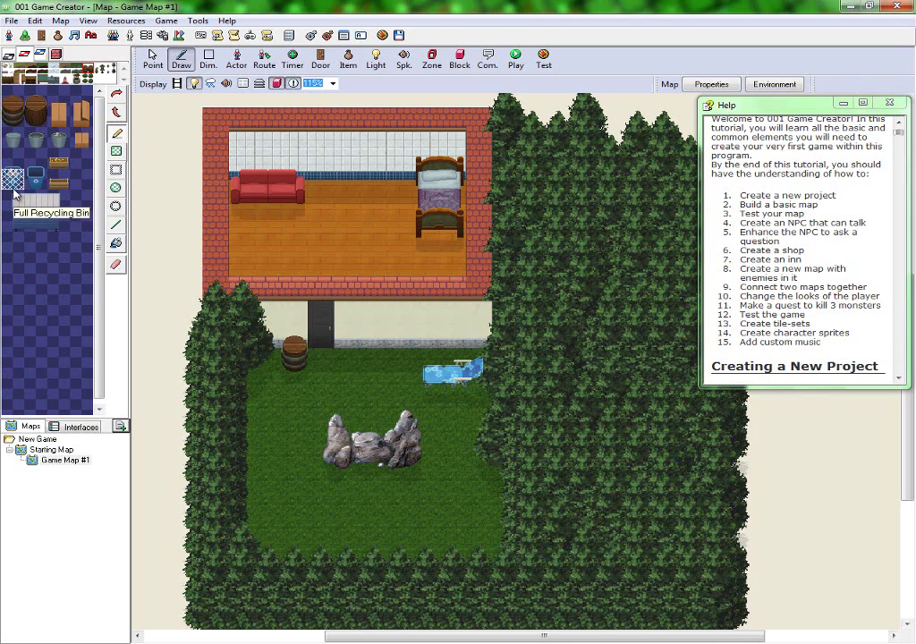
pyautogui.click(343, 359)
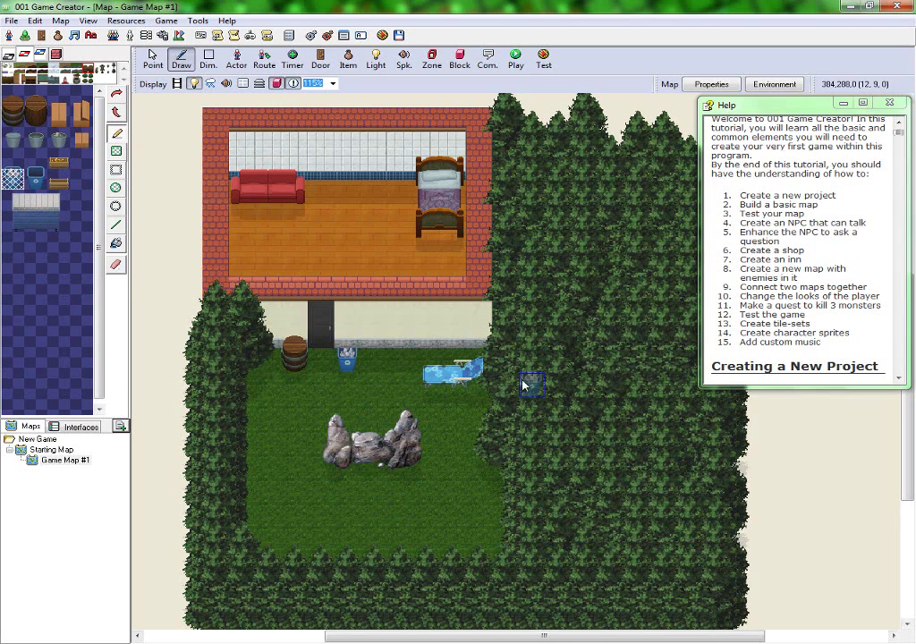
pyautogui.hotkey('ctrl', 'z')
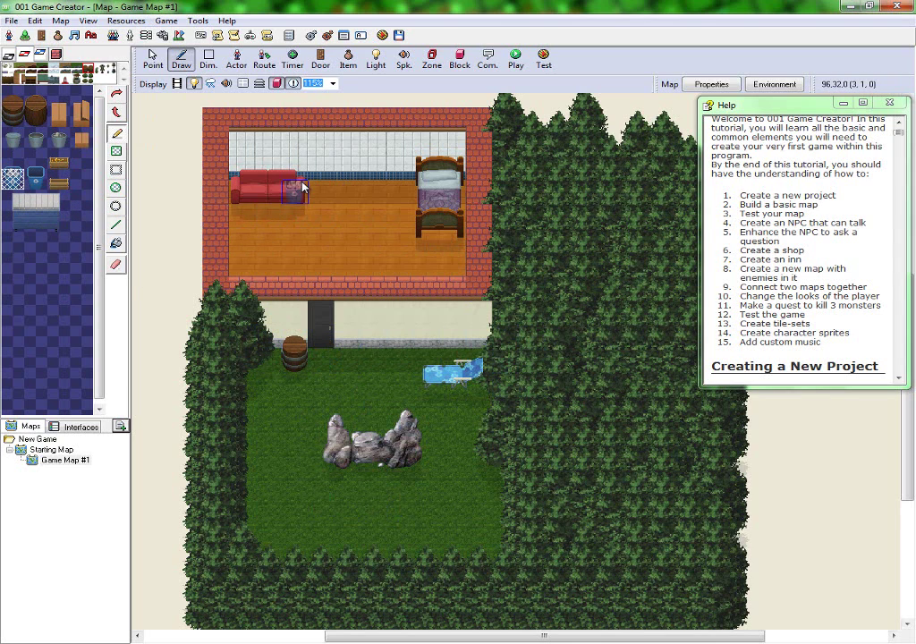
pyautogui.click(36, 177)
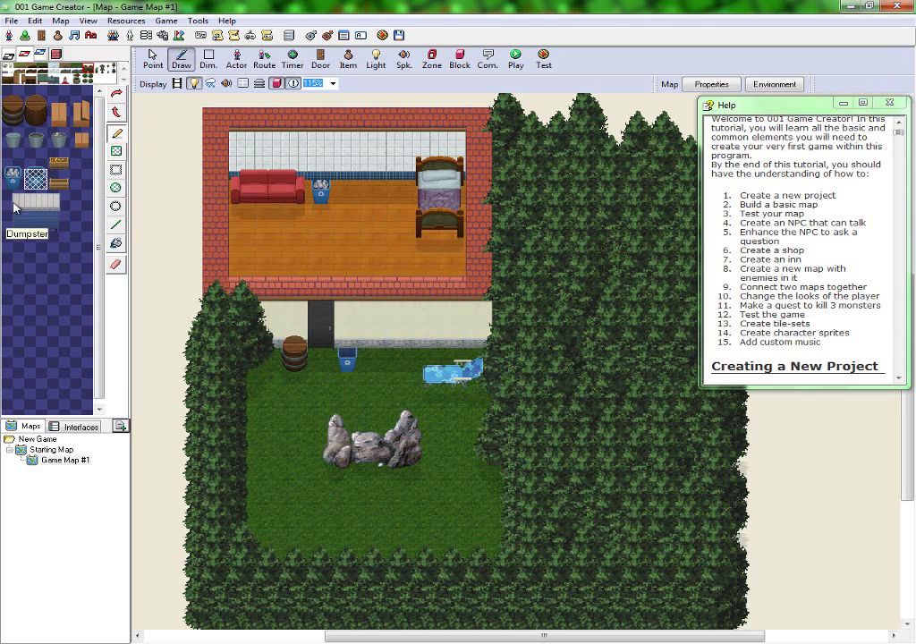
# - Place a Dumpster mostly behind the trees along the lawn's lower edge, undoing a trial over the rocks, and clear the tile selection
pyautogui.click(35, 210)
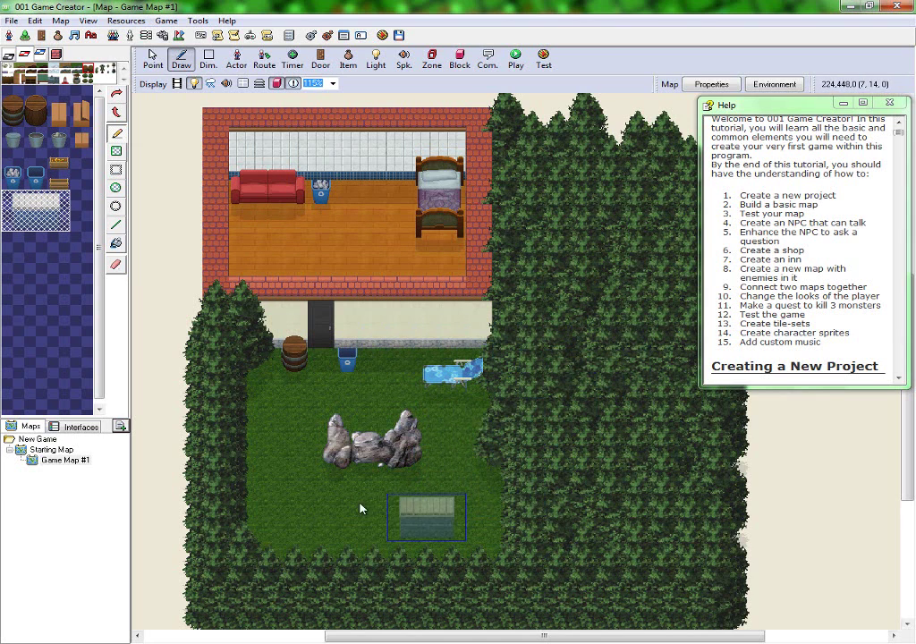
pyautogui.click(370, 469)
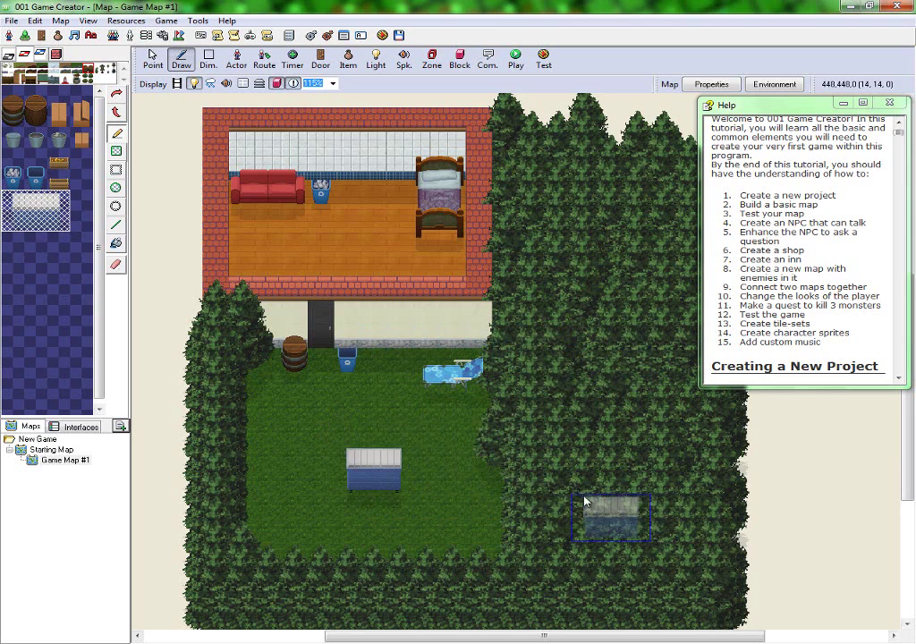
pyautogui.hotkey('ctrl', 'z')
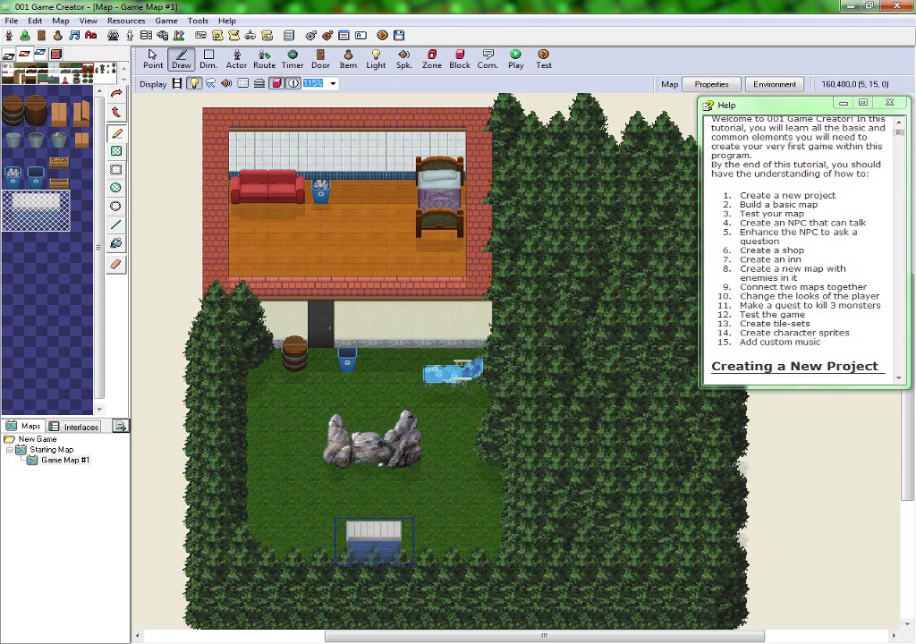
pyautogui.click(436, 578)
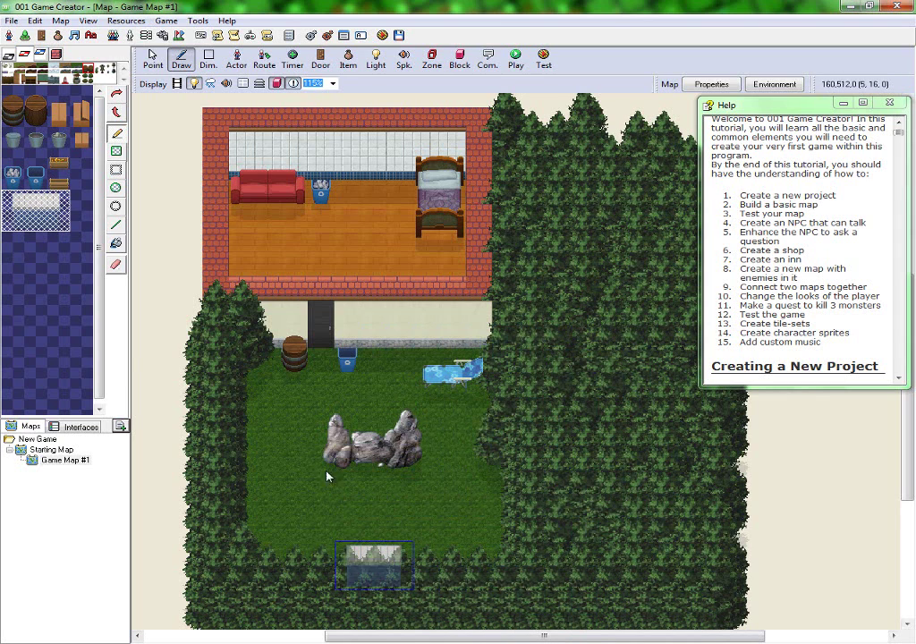
pyautogui.rightClick(327, 506)
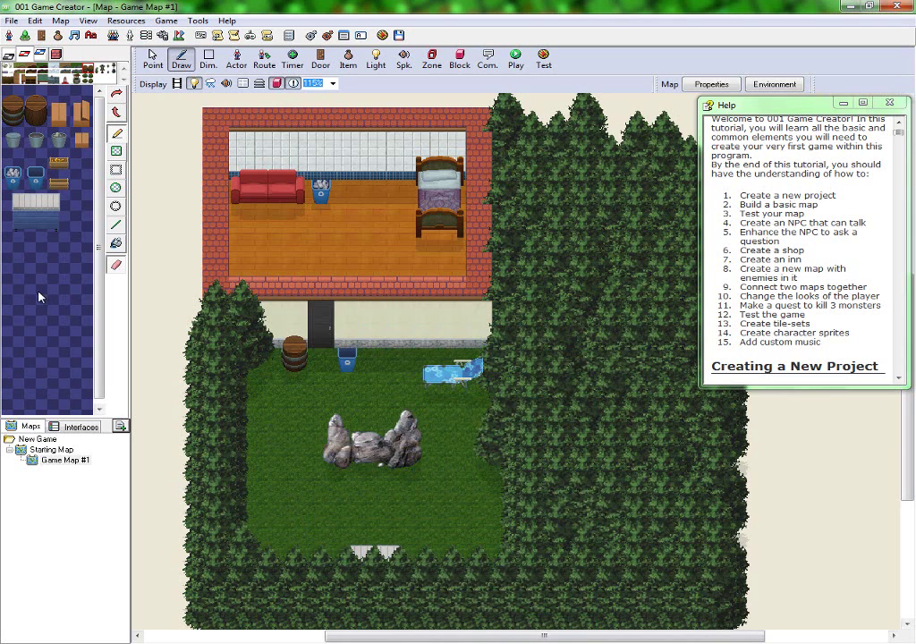